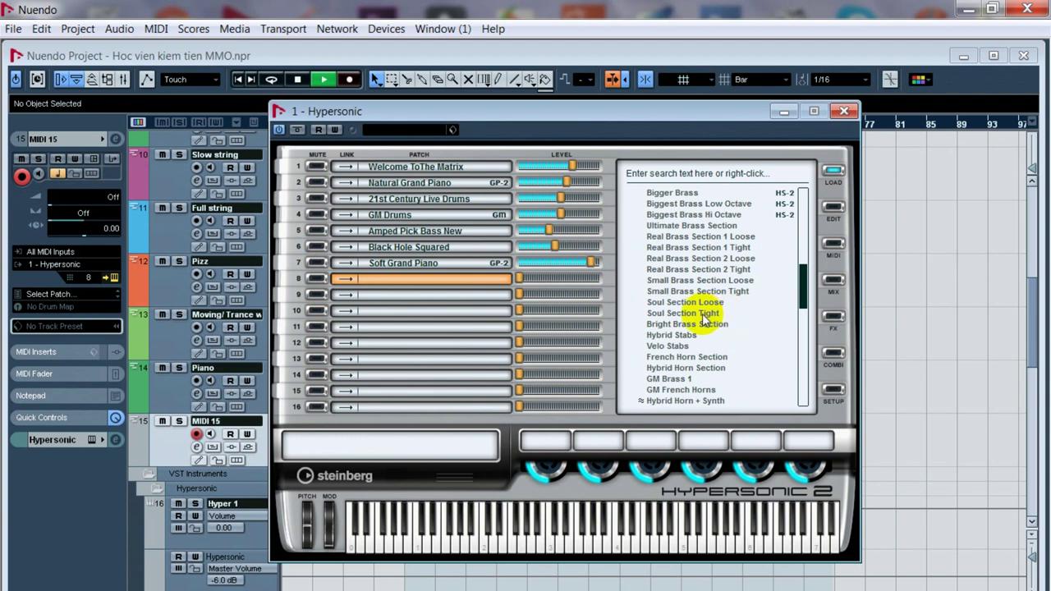
# Step: Audition several Brass Sections patches and load Velo Stabs into Hypersonic slot 8
pyautogui.scroll(1, 742, 248)
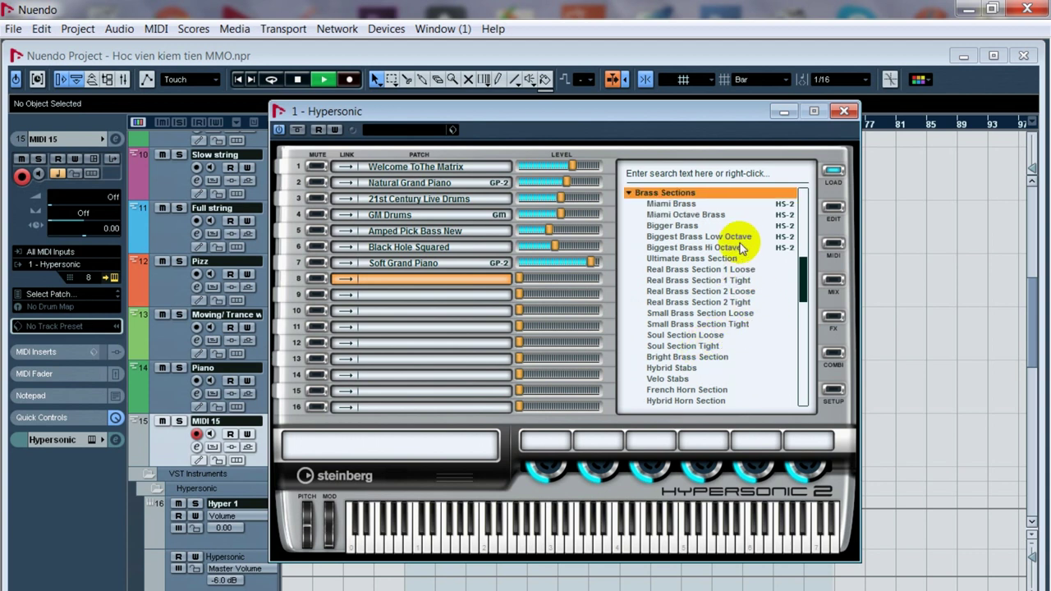
pyautogui.click(678, 227)
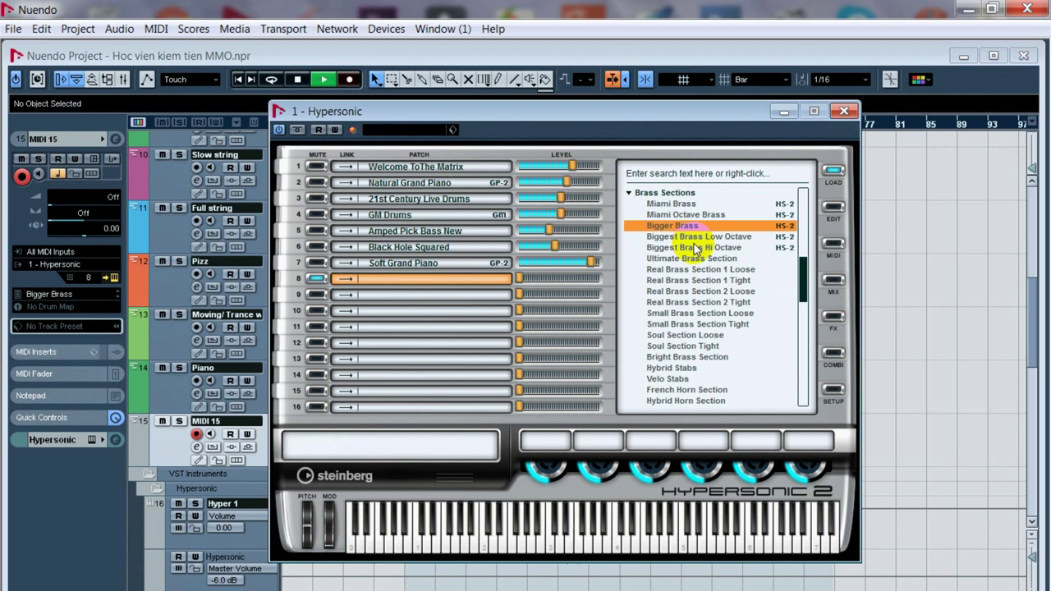
pyautogui.click(694, 248)
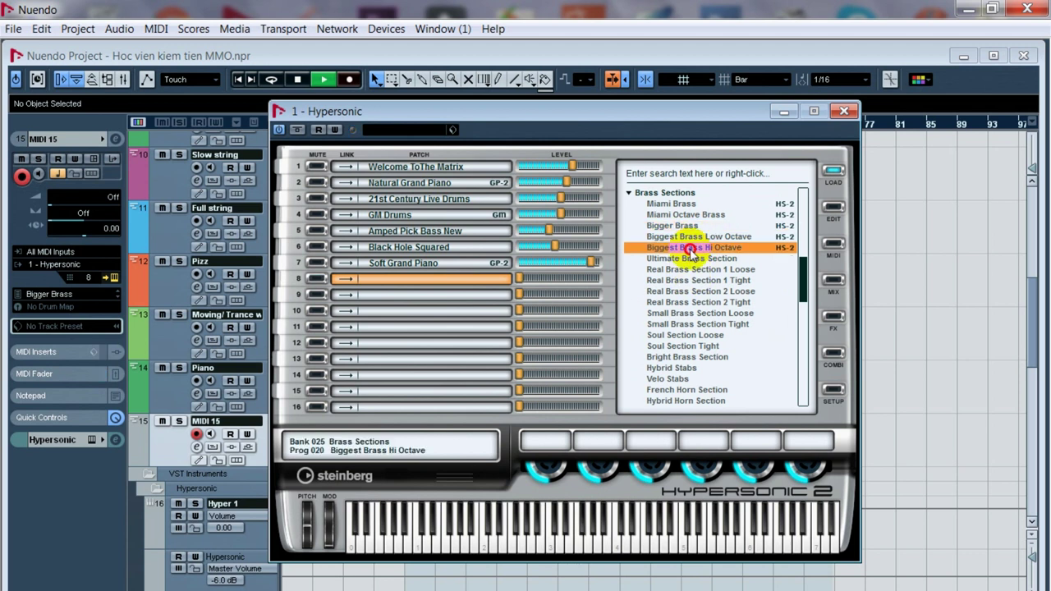
pyautogui.click(704, 271)
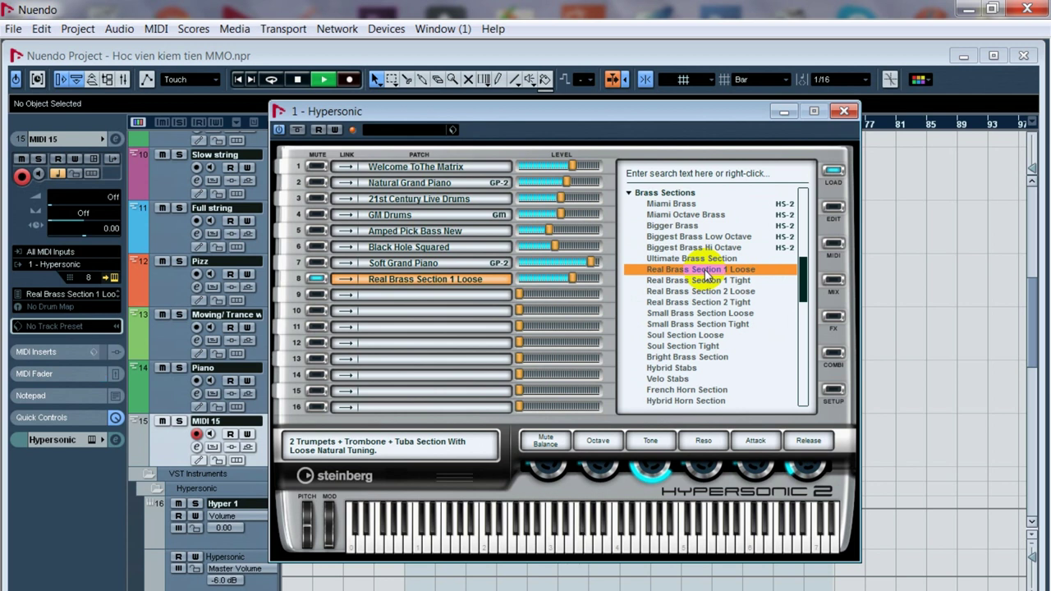
pyautogui.click(706, 281)
pyautogui.click(703, 314)
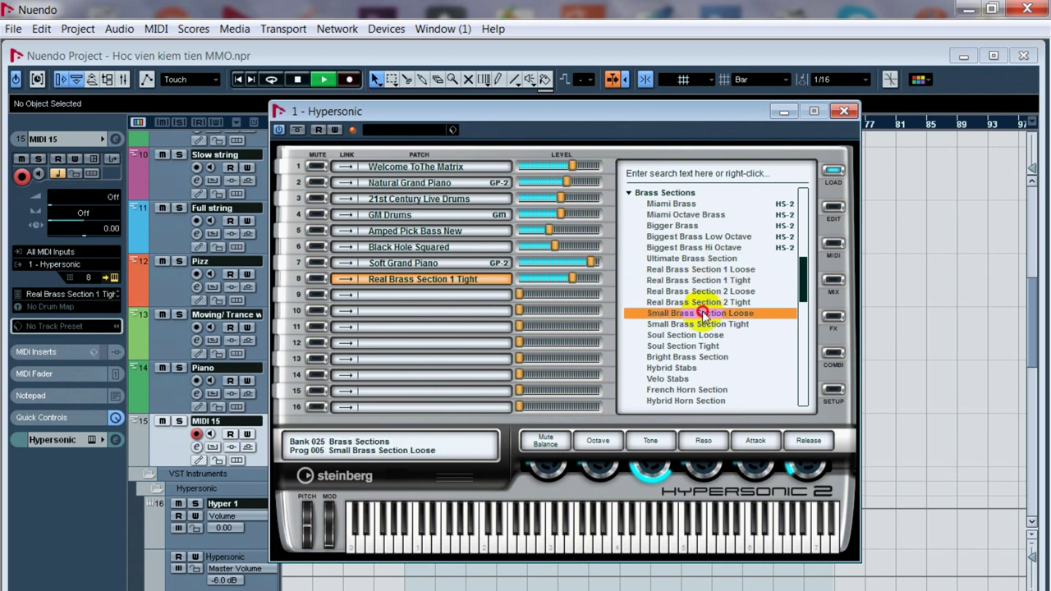
pyautogui.click(711, 335)
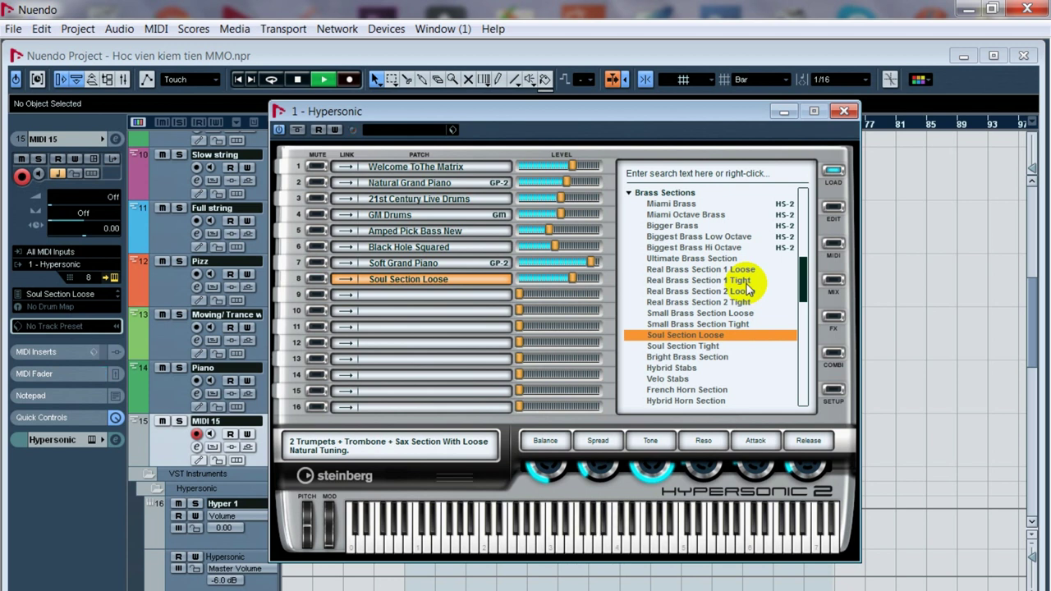
pyautogui.click(698, 359)
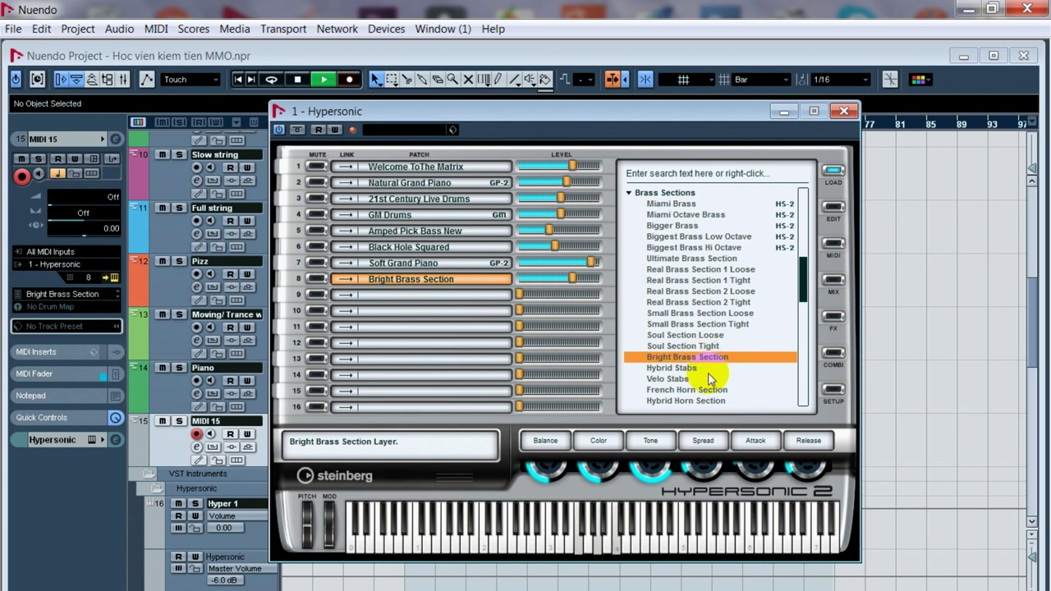
pyautogui.click(670, 369)
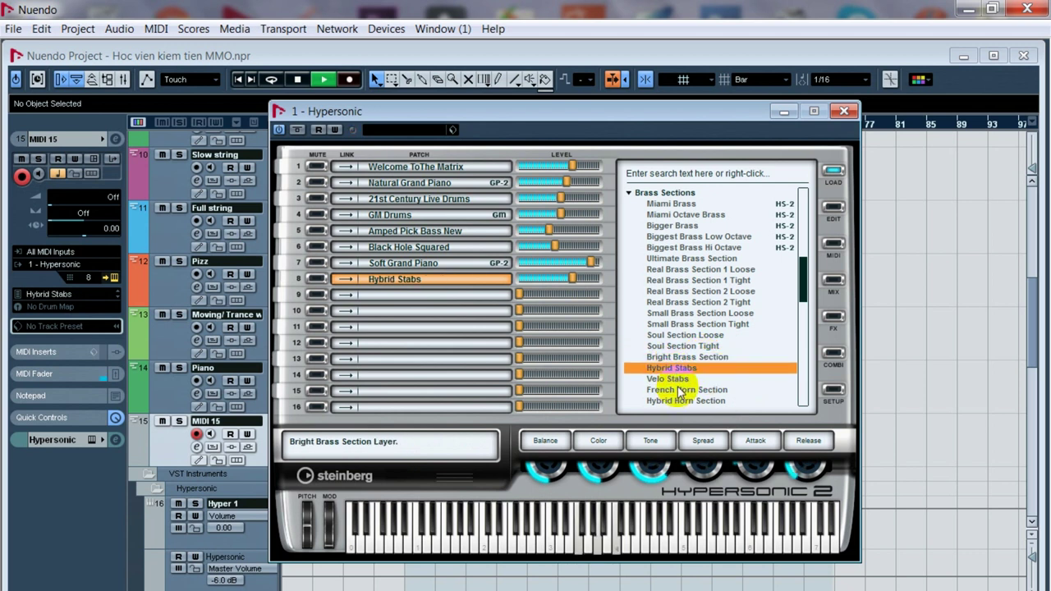
pyautogui.click(667, 380)
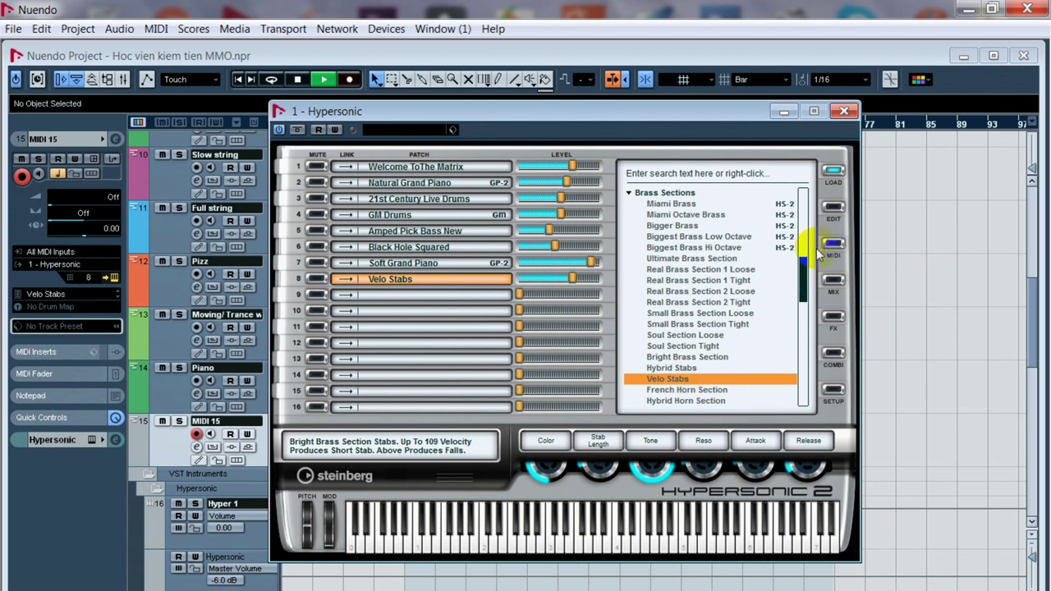
pyautogui.click(843, 113)
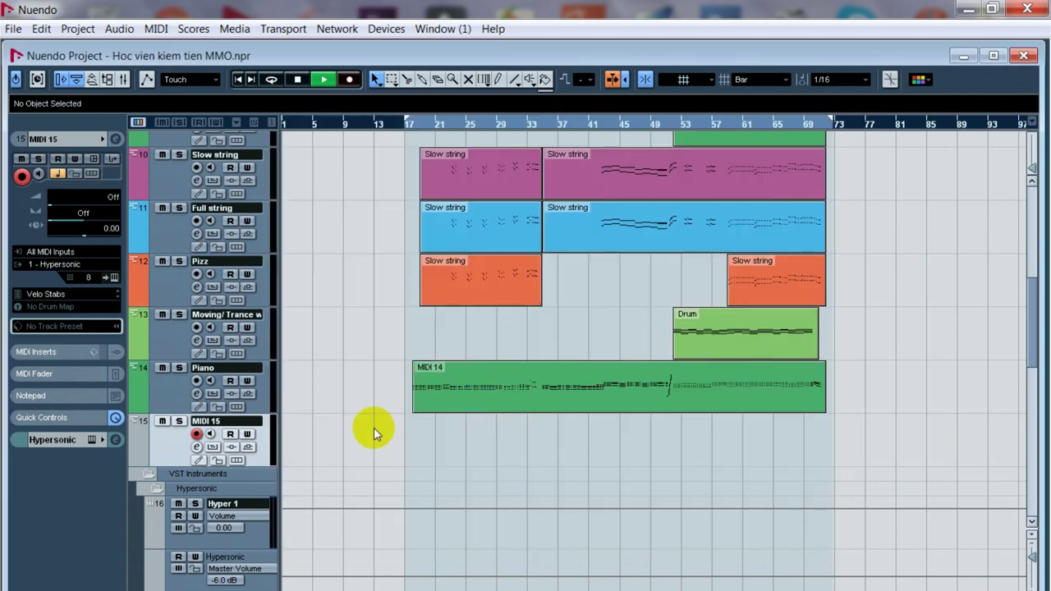
# Step: Rename the MIDI 15 track as Brass and record a brass part on it from bar 23 to bar 73 along with the playback
pyautogui.doubleClick(255, 424)
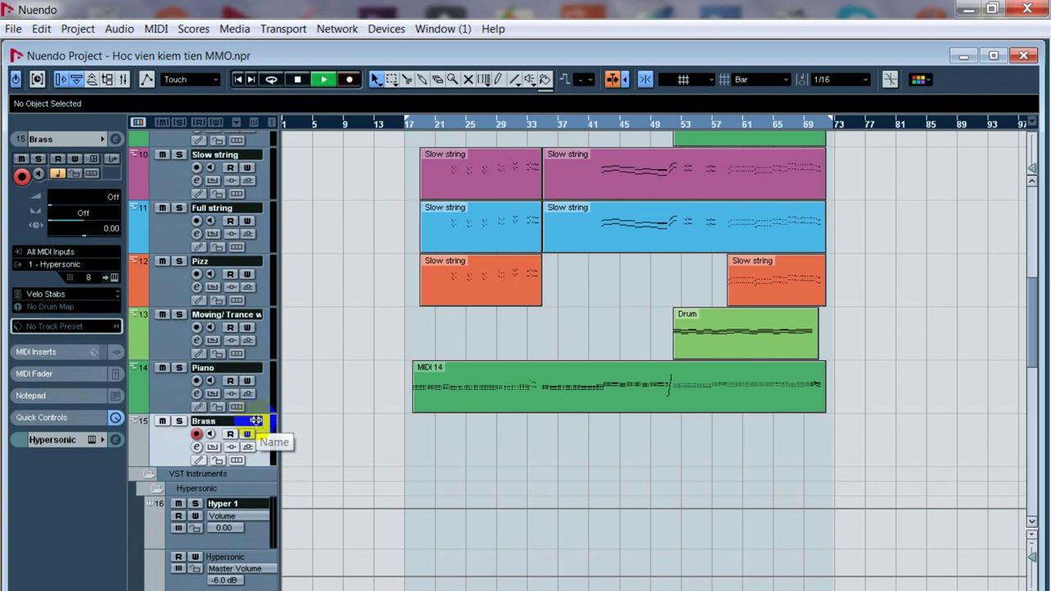
pyautogui.click(411, 126)
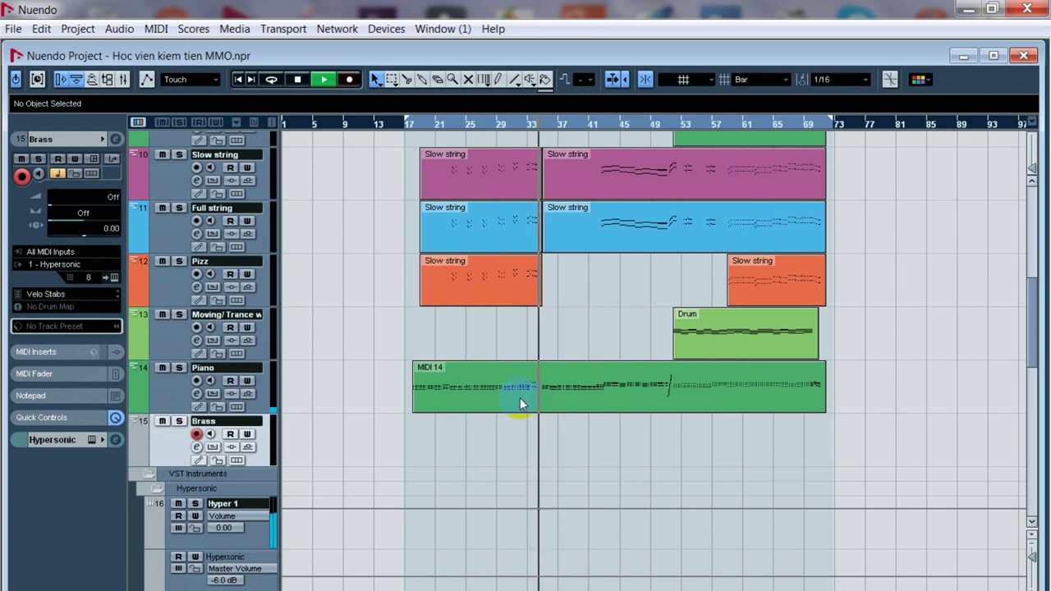
pyautogui.click(421, 123)
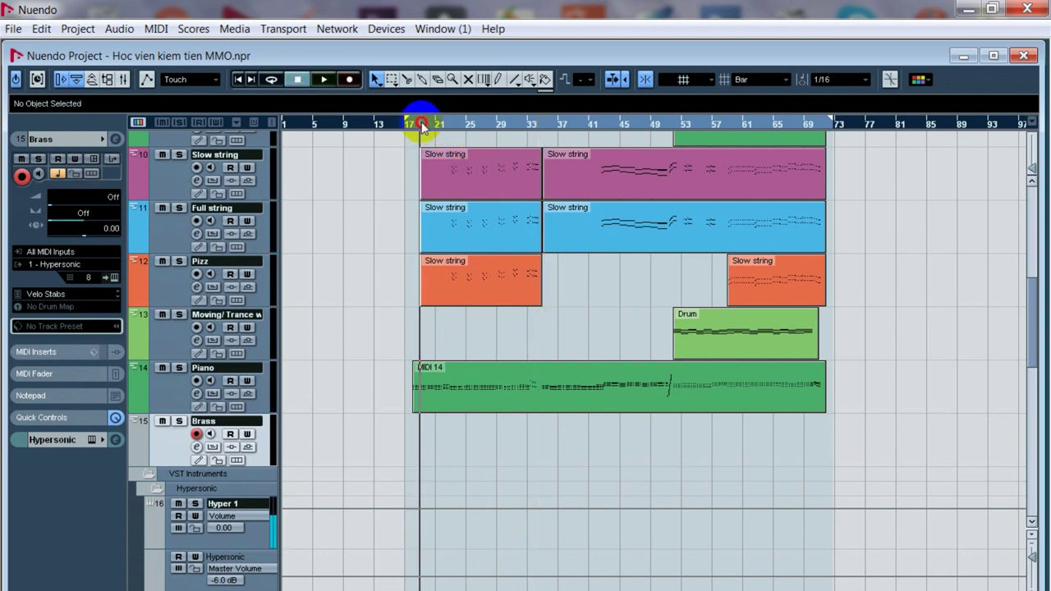
pyautogui.press('space')
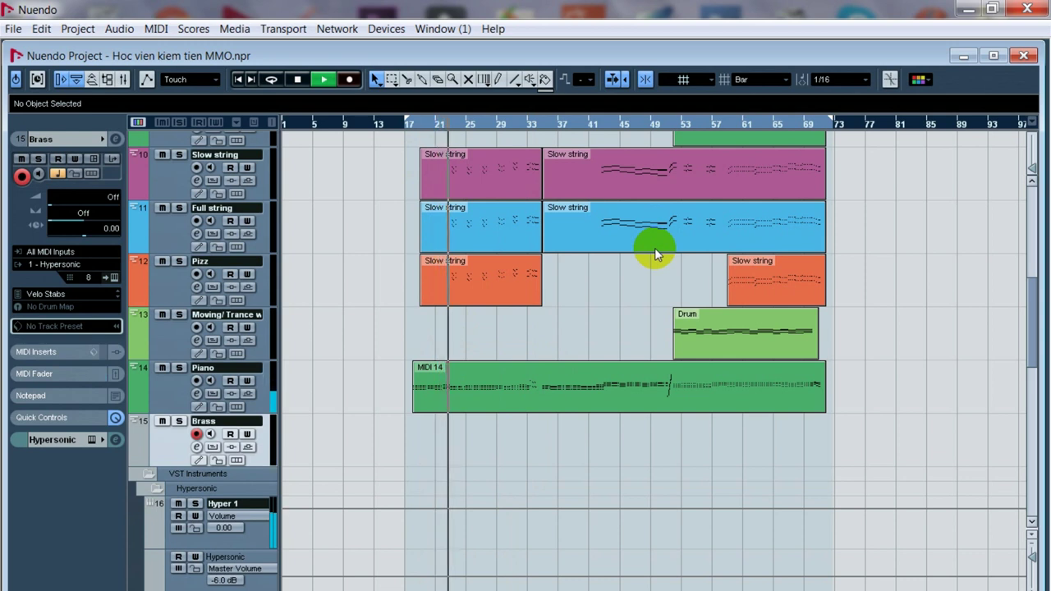
pyautogui.press('KP_Multiply')
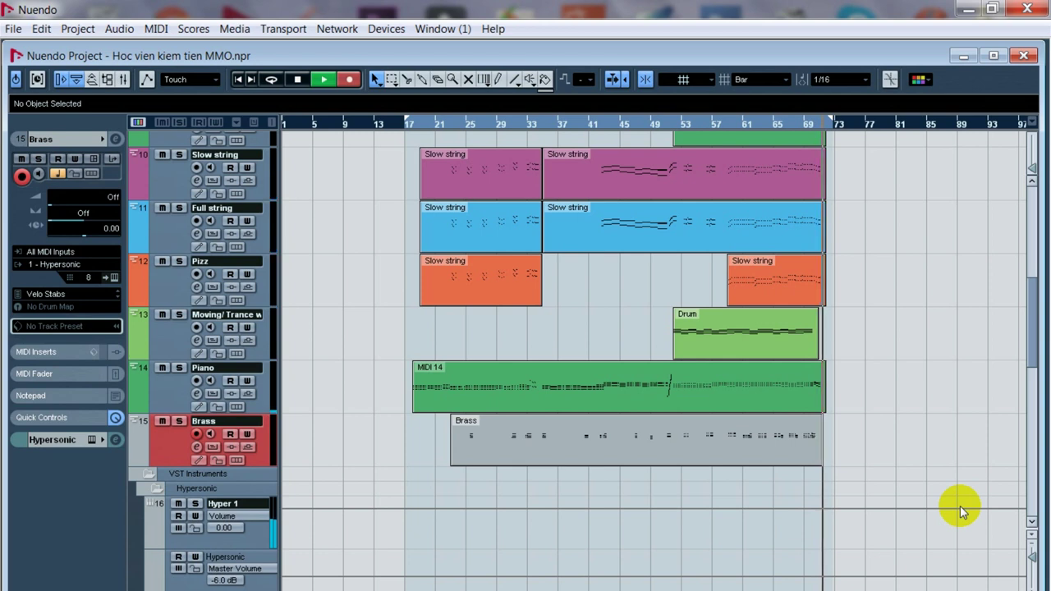
pyautogui.press('space')
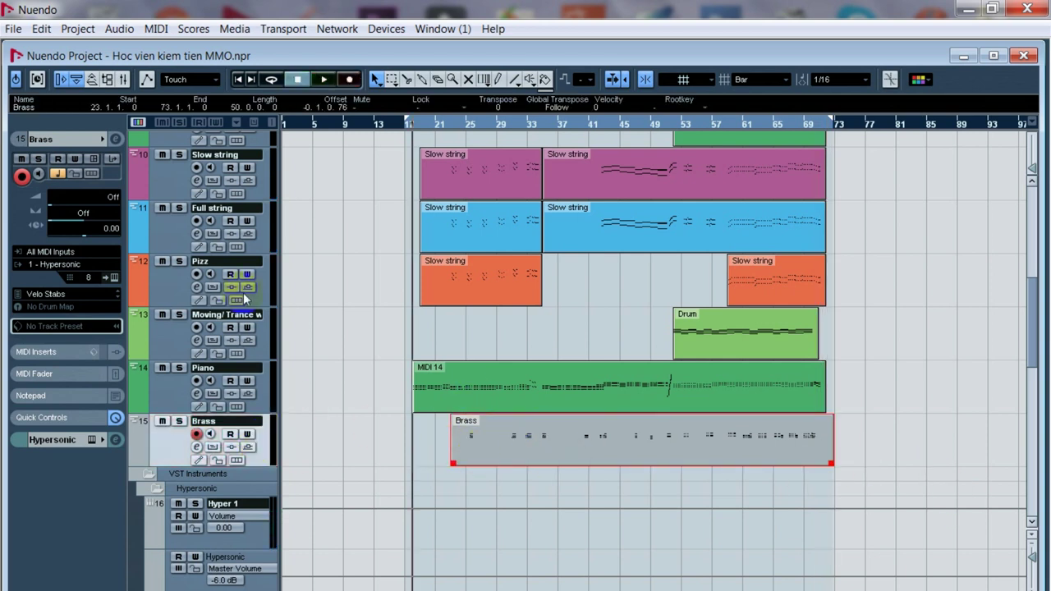
# Step: Colour the Brass track light blue
pyautogui.click(140, 420)
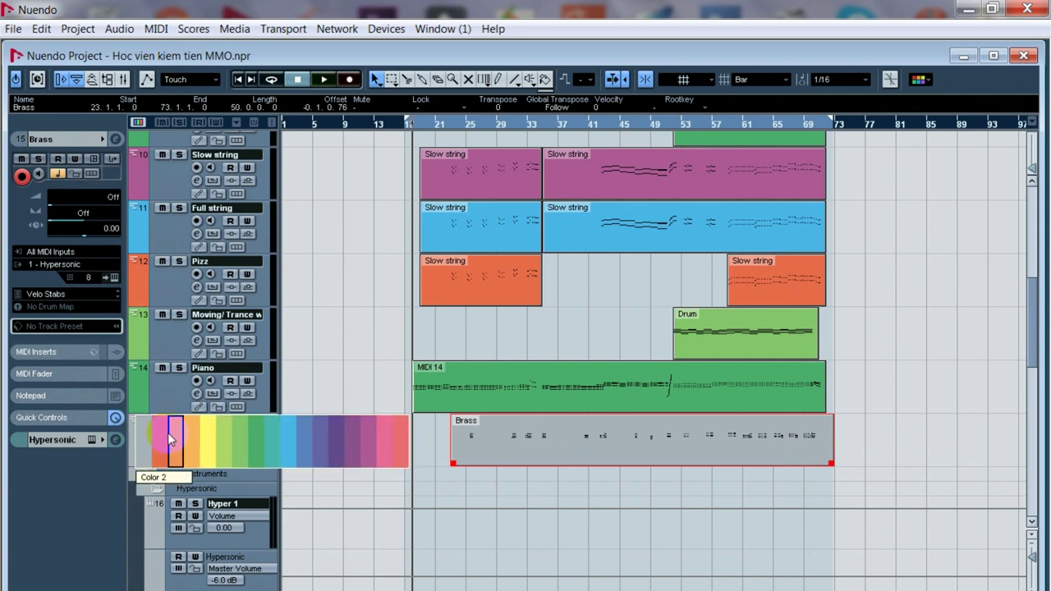
pyautogui.click(162, 441)
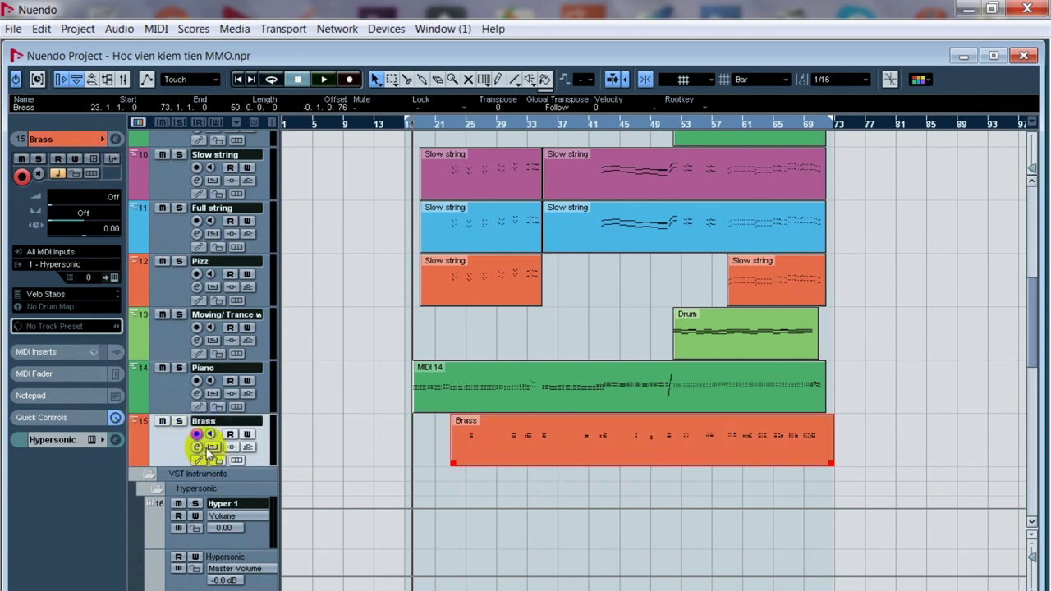
pyautogui.click(141, 422)
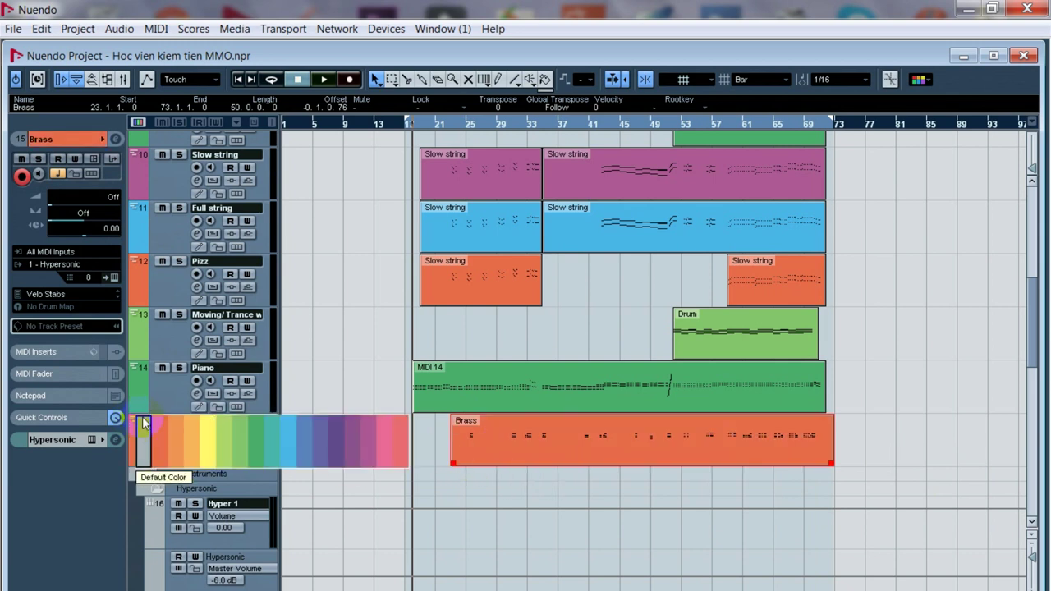
pyautogui.click(304, 442)
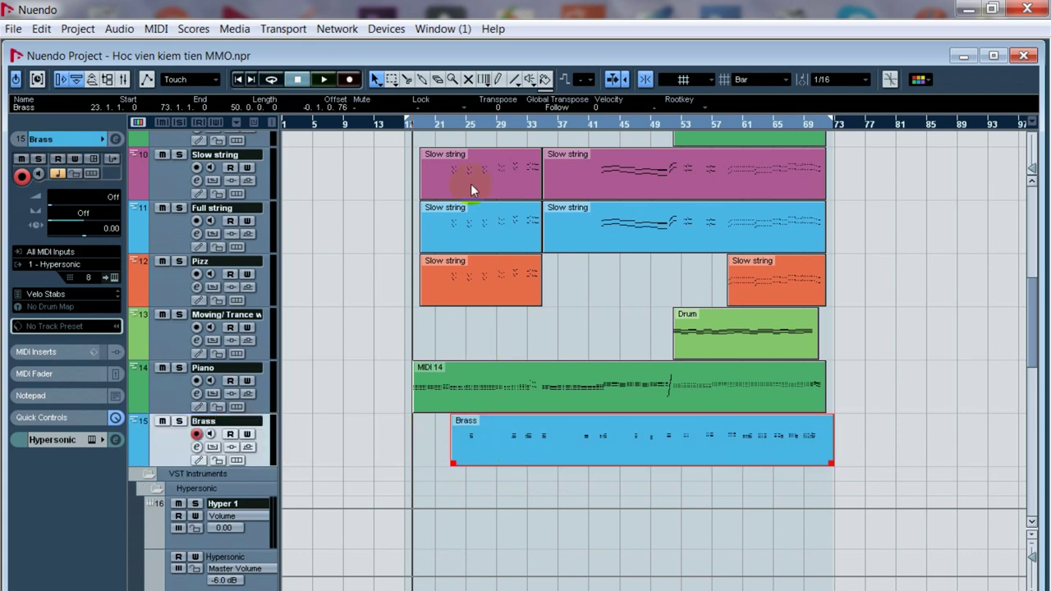
# Step: Open the recorded Brass part in the Key Editor and delete the stray short note between E4 and A4 in the first chord
pyautogui.click(475, 444)
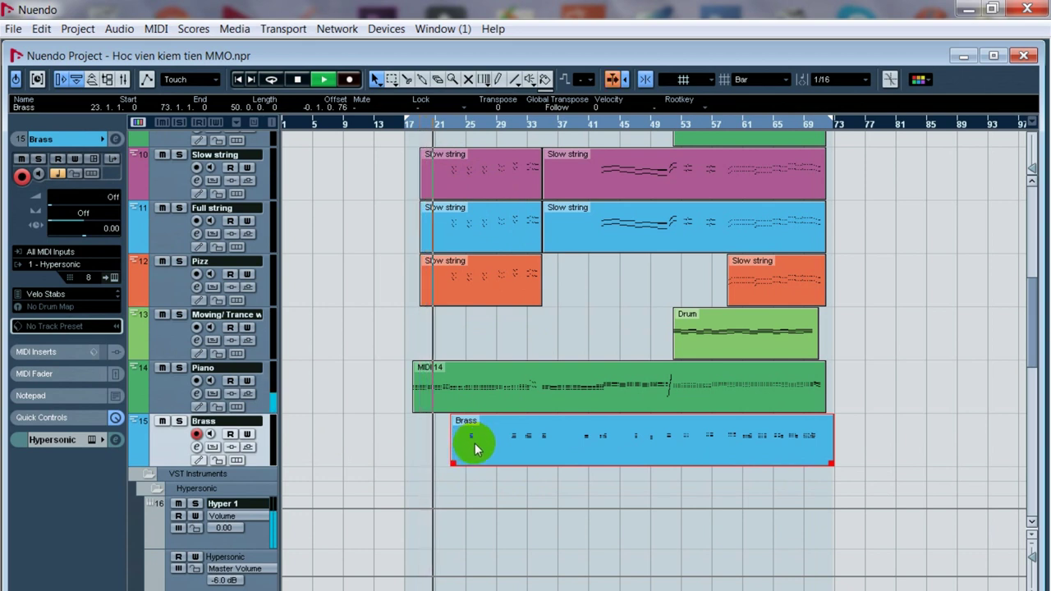
pyautogui.doubleClick(478, 442)
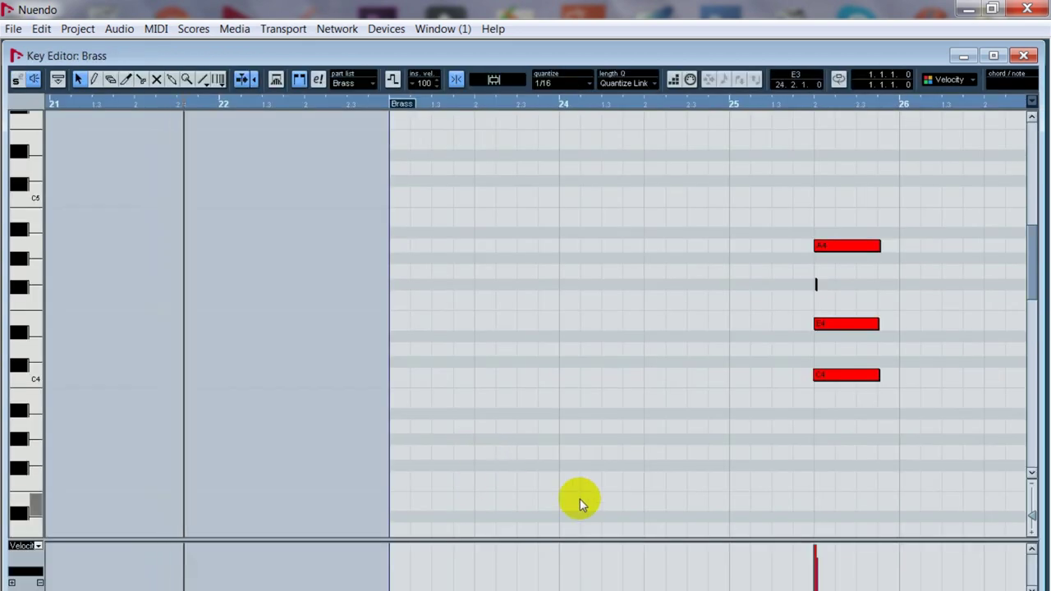
pyautogui.moveTo(382, 274); pyautogui.dragTo(508, 287)
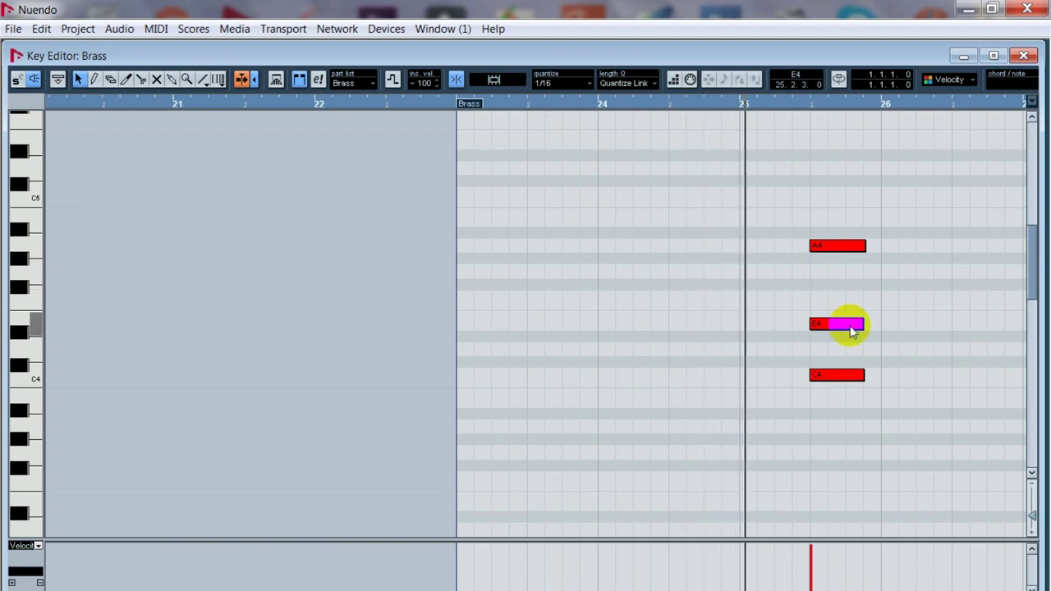
pyautogui.press('g')
pyautogui.press('g')
pyautogui.press('g')
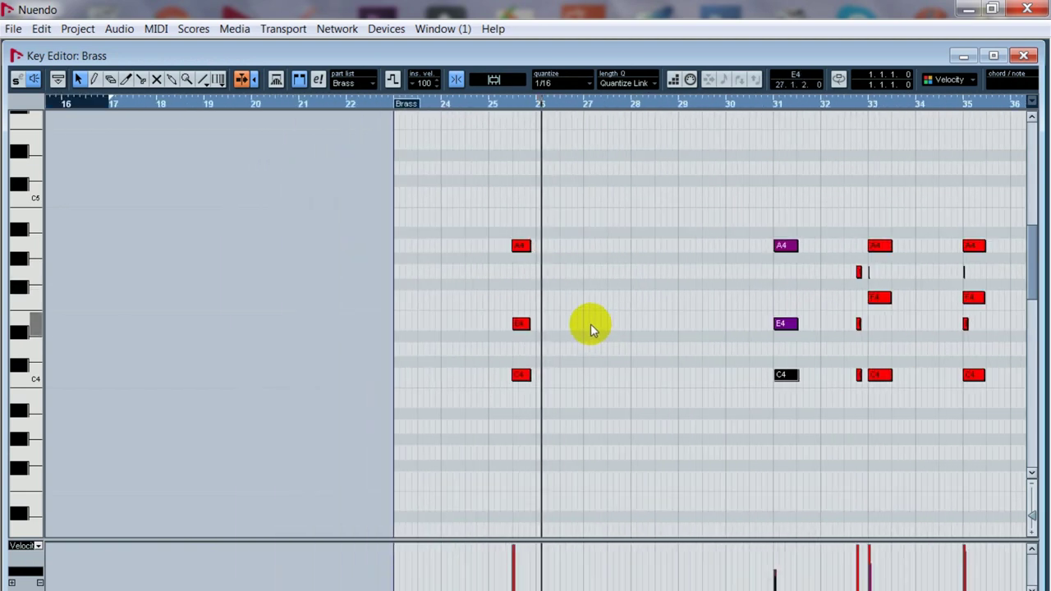
# Step: Select the first A4, E4 and C4 chord and audition it by playing from just before bar 25
pyautogui.click(498, 218)
pyautogui.moveTo(498, 218); pyautogui.dragTo(547, 417)
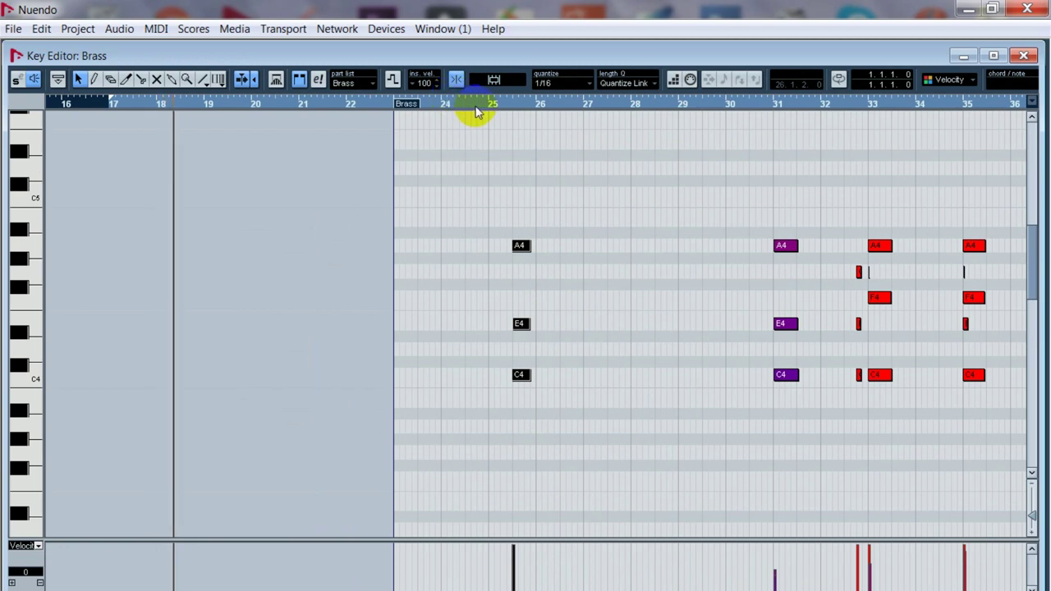
pyautogui.click(476, 106)
pyautogui.press('h')
pyautogui.press('h')
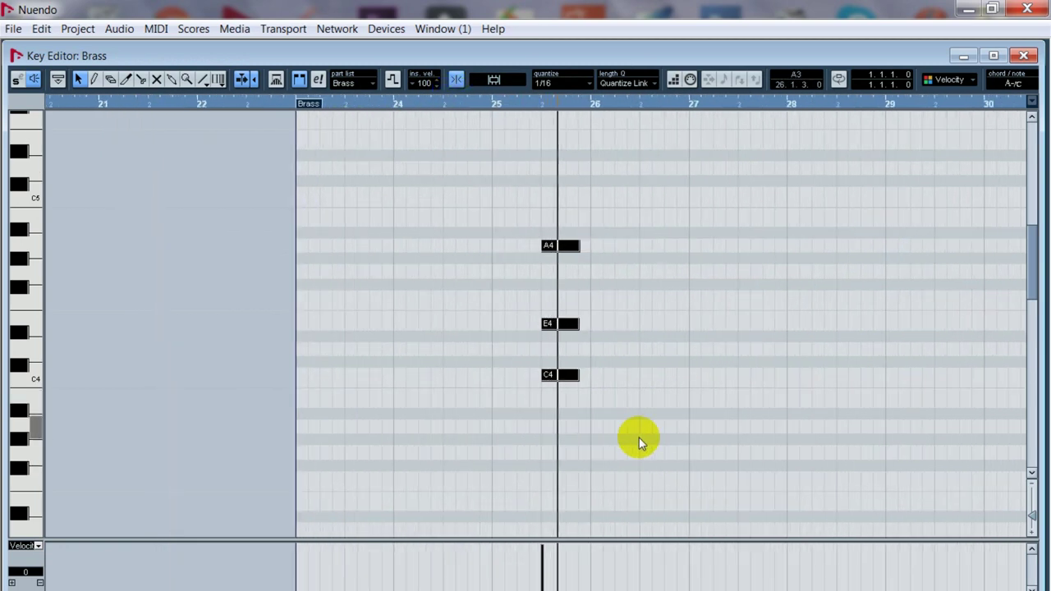
pyautogui.press('space')
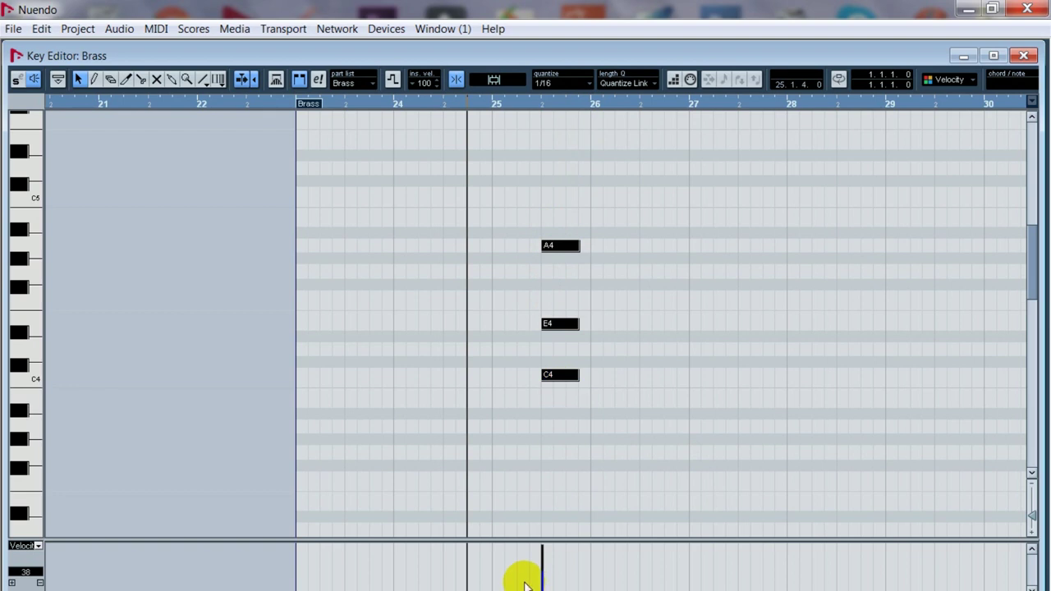
# Step: Draw an even velocity of about 112 for the three notes of the first chord and play it back
pyautogui.press('8')
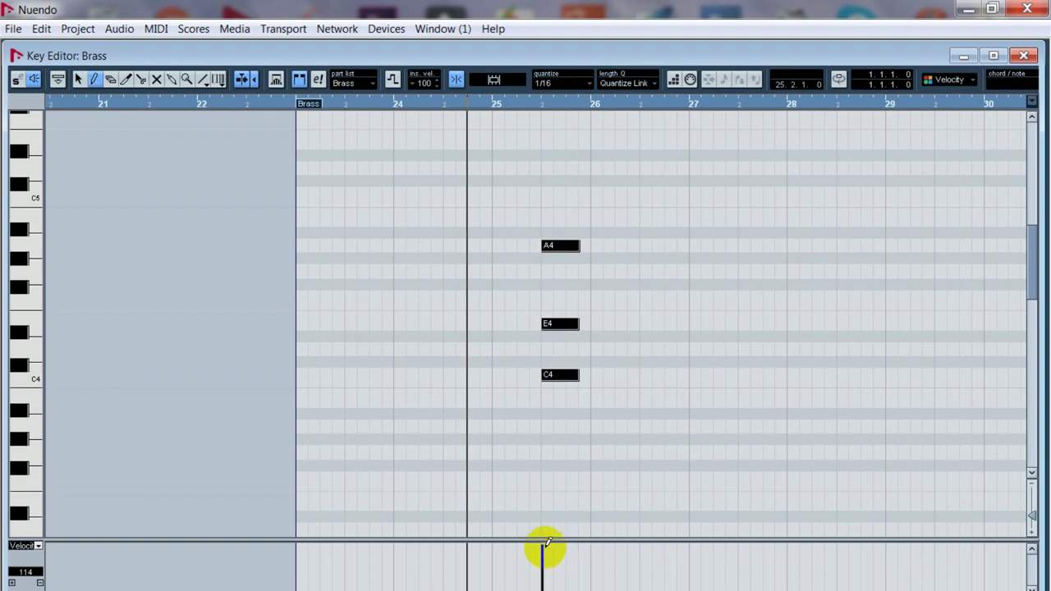
pyautogui.hotkey('ctrl', 'a')
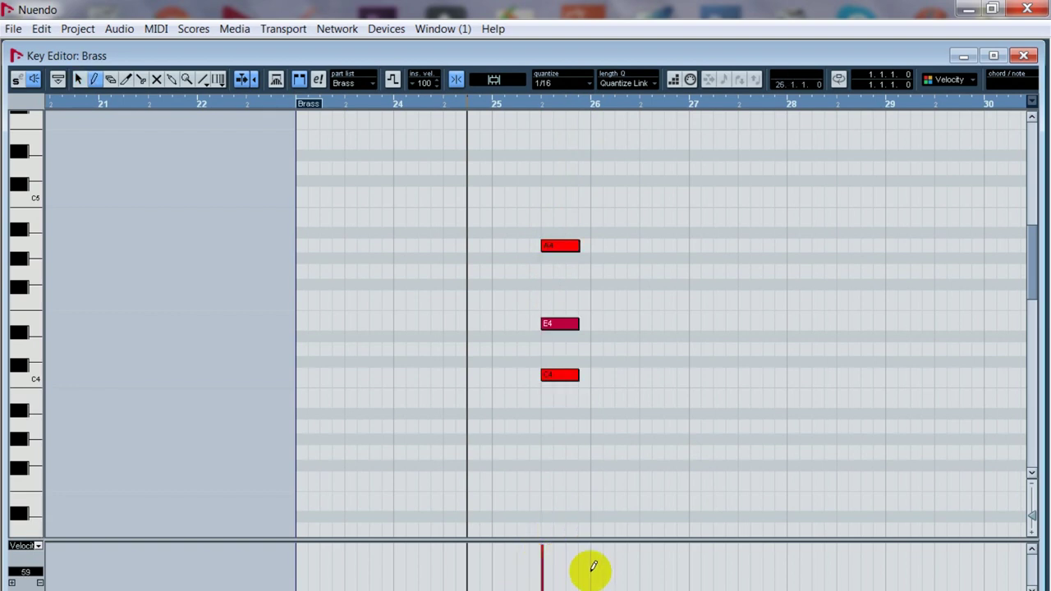
pyautogui.click(552, 478)
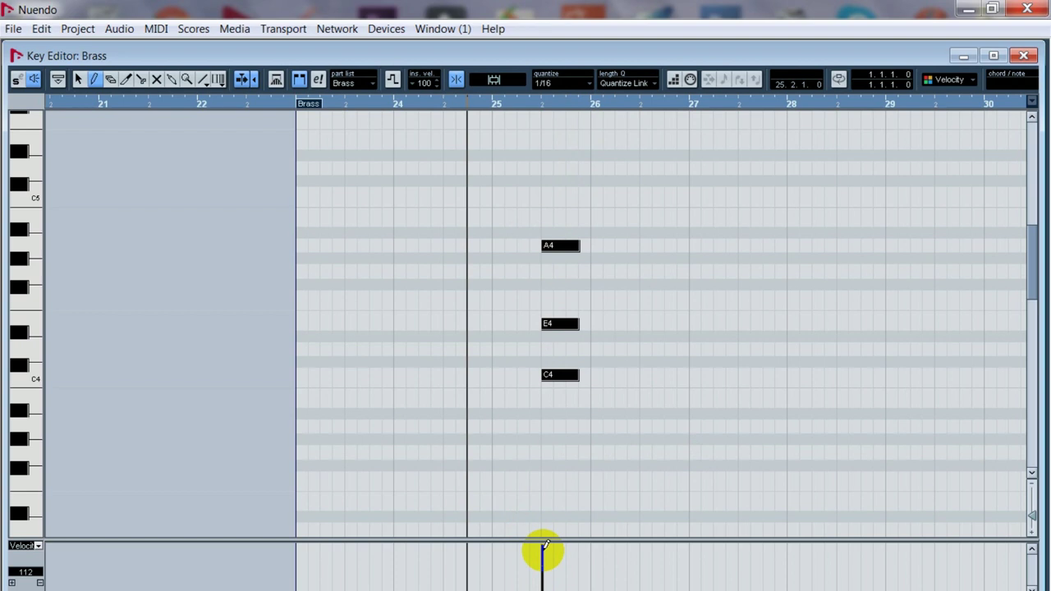
pyautogui.press('1')
pyautogui.hotkey('ctrl', 'a')
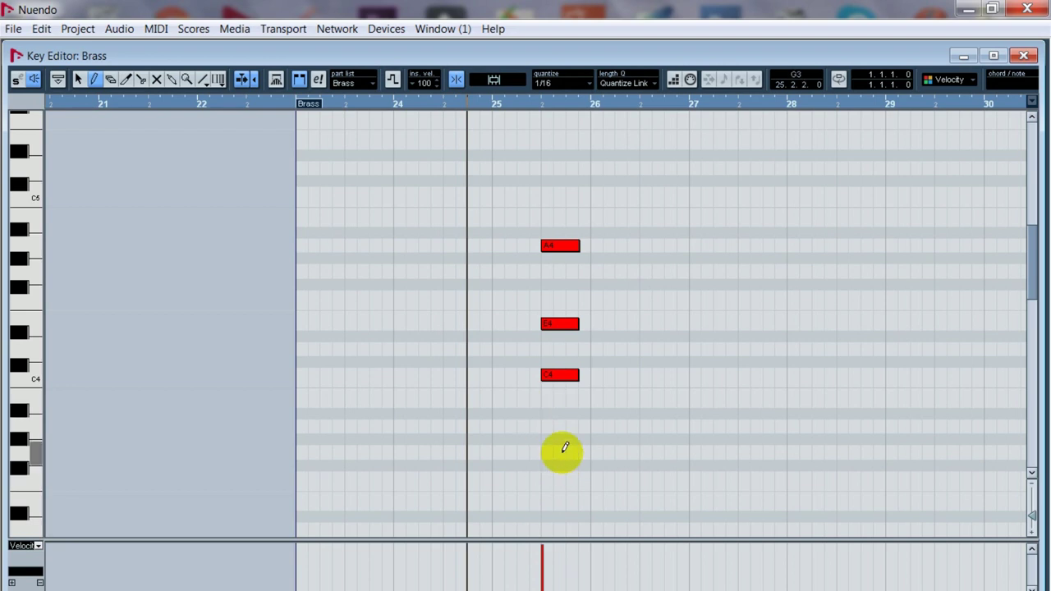
pyautogui.click(605, 414)
pyautogui.hotkey('ctrl', 'a')
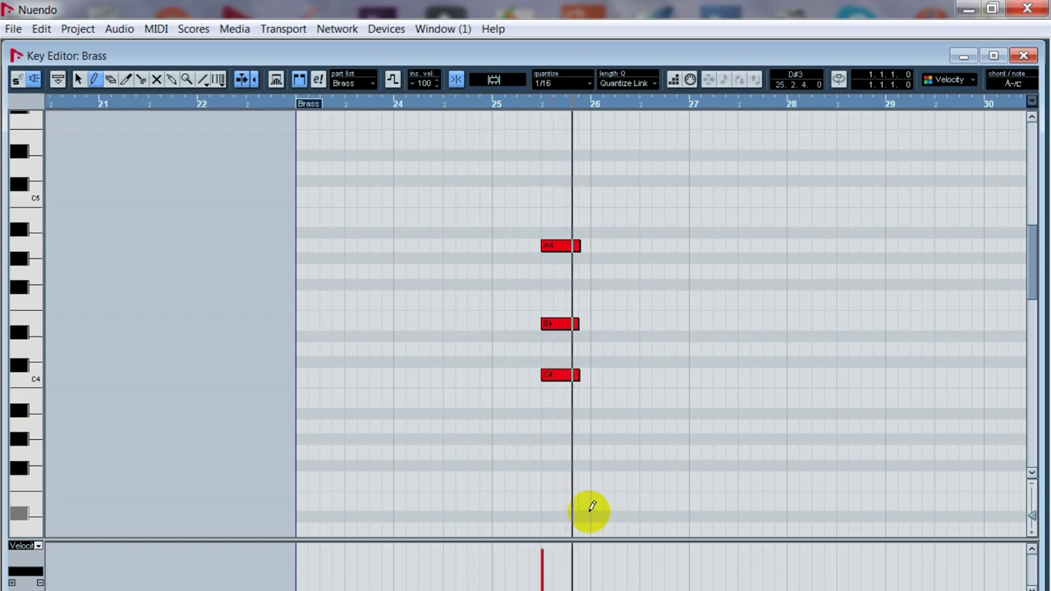
pyautogui.press('space')
# Step: Make a 1/16-long copy of the A4, E4 and C4 chord and place it ahead of the original, on the second sixteenth of bar 25
pyautogui.moveTo(537, 219); pyautogui.dragTo(652, 518)
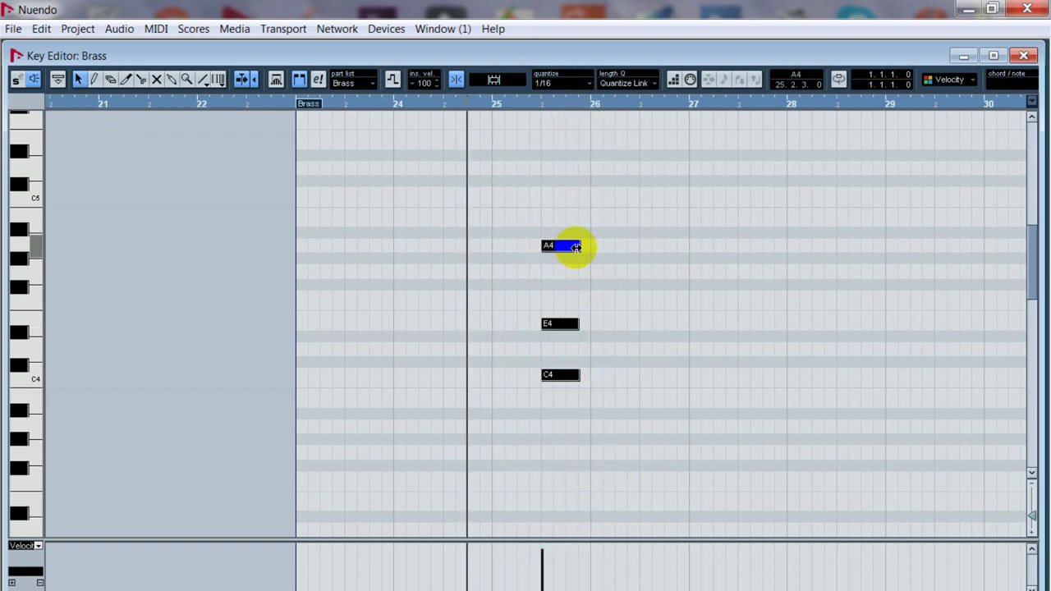
pyautogui.moveTo(572, 261); pyautogui.dragTo(604, 246)
pyautogui.click(597, 383)
pyautogui.moveTo(598, 376); pyautogui.dragTo(586, 376)
pyautogui.click(596, 325)
pyautogui.moveTo(597, 323); pyautogui.dragTo(586, 323)
pyautogui.click(601, 244)
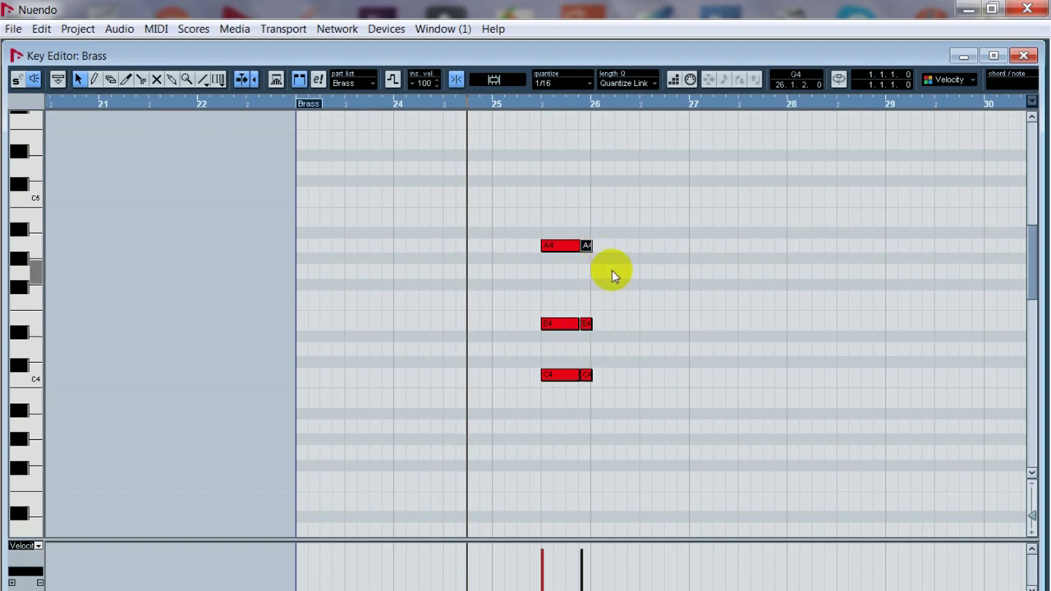
pyautogui.moveTo(589, 232); pyautogui.dragTo(613, 419)
pyautogui.moveTo(588, 249); pyautogui.dragTo(514, 252)
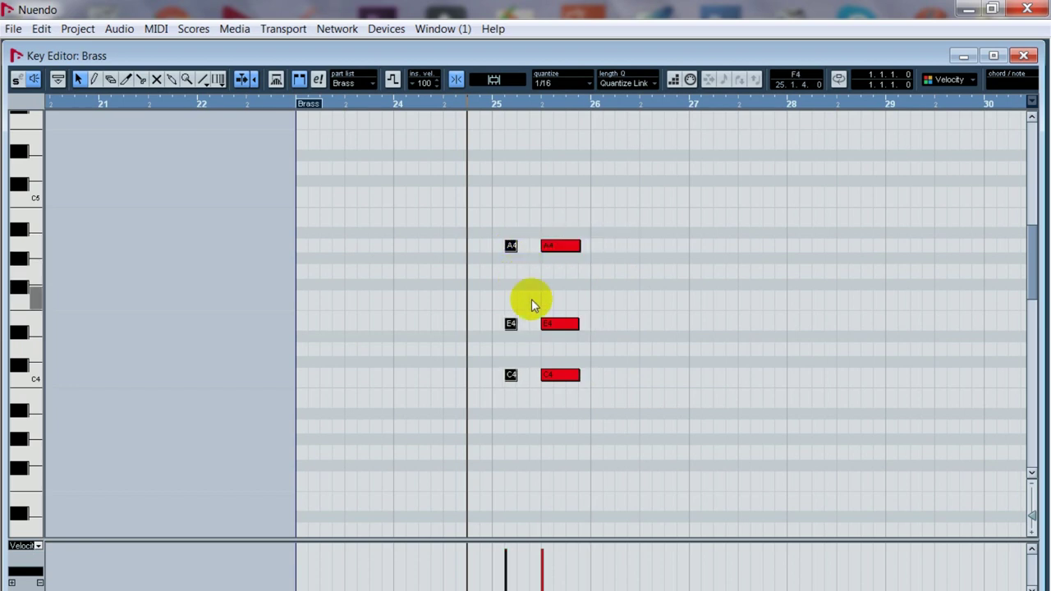
# Step: Duplicate the 1/16-long A4, E4 and C4 chord onto the third sixteenth of bar 25 and play it back
pyautogui.press('space')
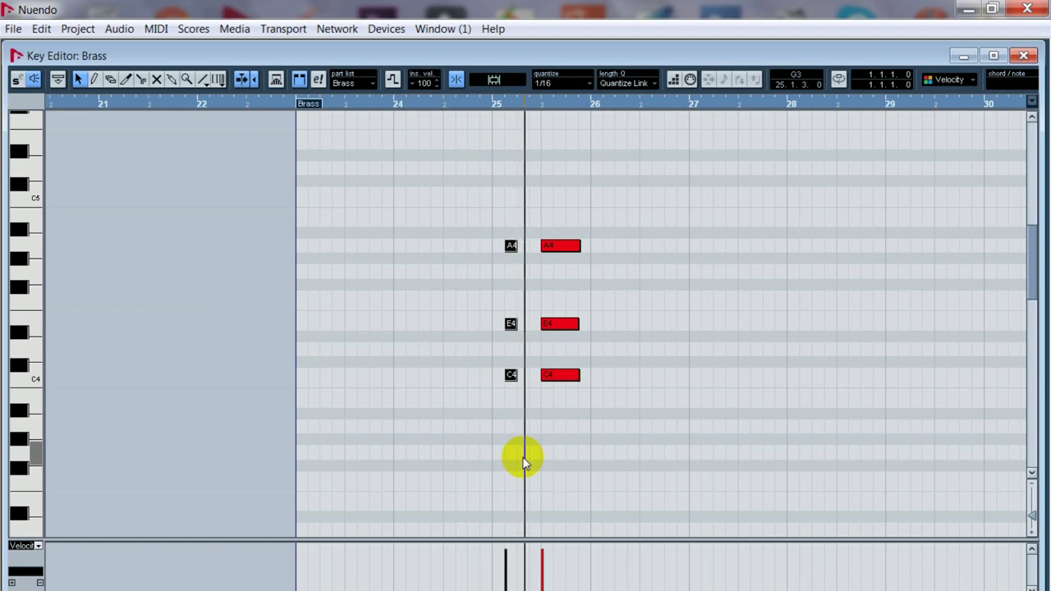
pyautogui.press('space')
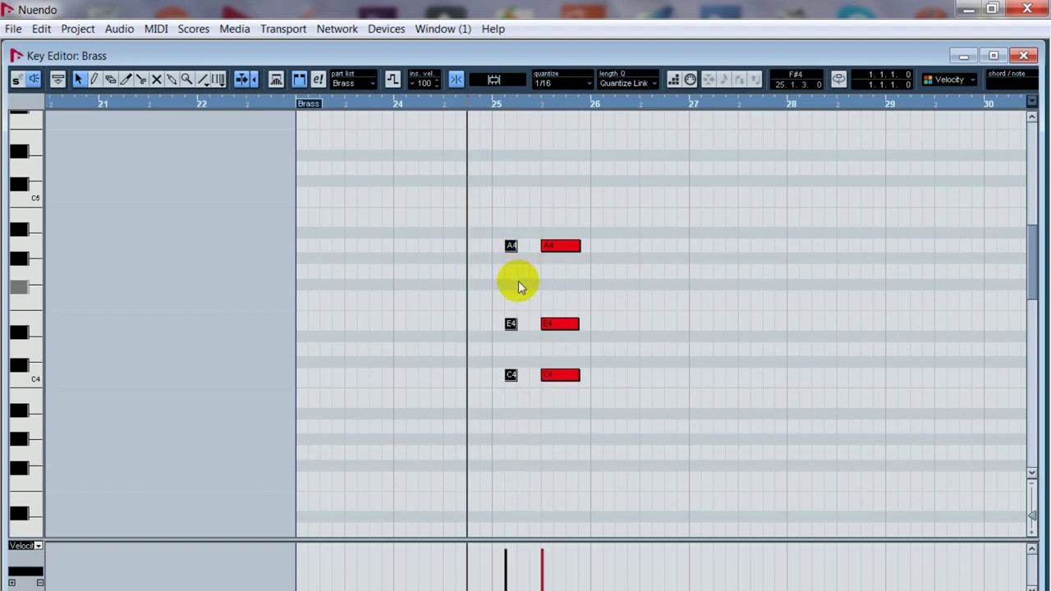
pyautogui.hotkey('ctrl', 'd')
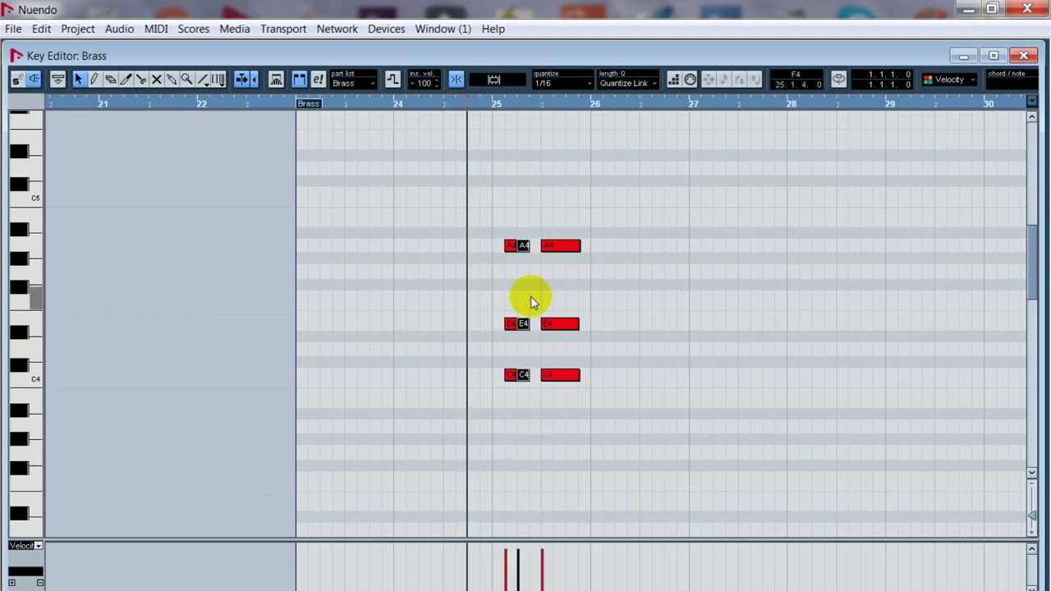
pyautogui.moveTo(505, 223); pyautogui.dragTo(525, 385)
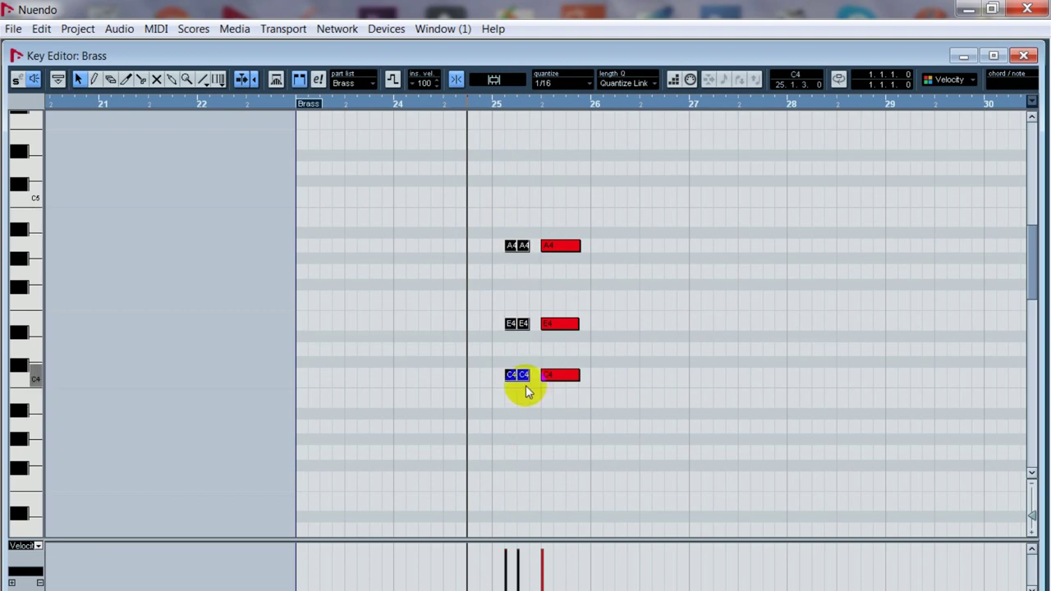
pyautogui.click(556, 446)
pyautogui.press('space')
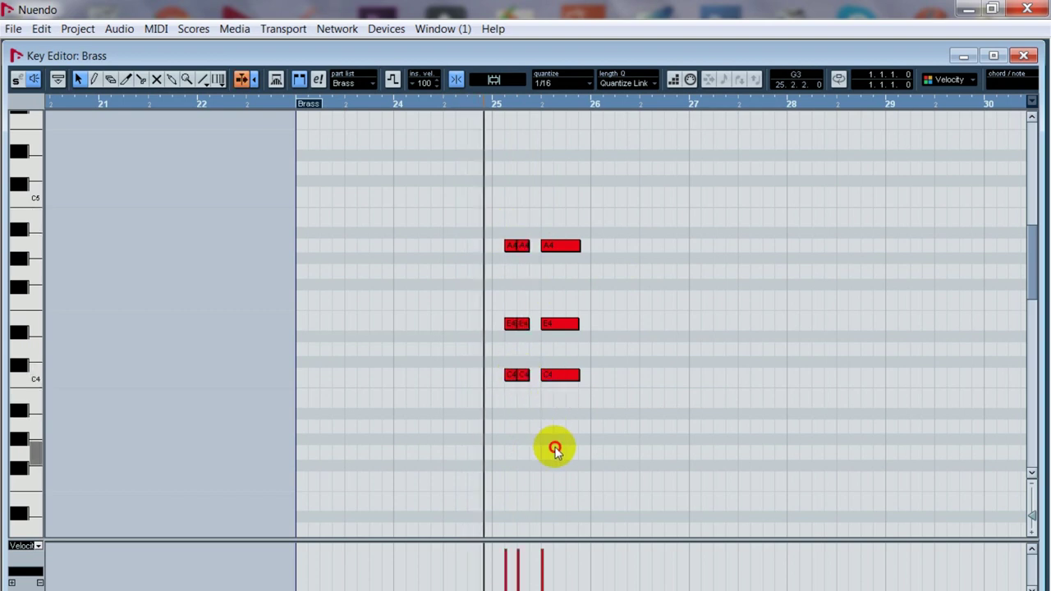
pyautogui.press('space')
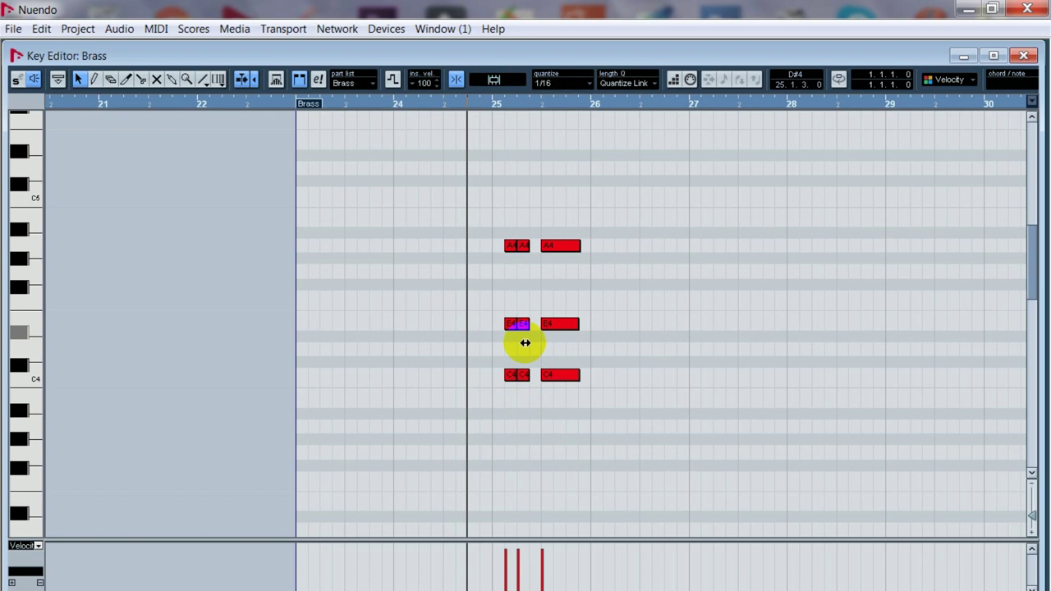
# Step: Copy the first short chord to the start of bar 25, delete the one on the second sixteenth, and audition the rhythm
pyautogui.moveTo(493, 231); pyautogui.dragTo(514, 404)
pyautogui.press('space')
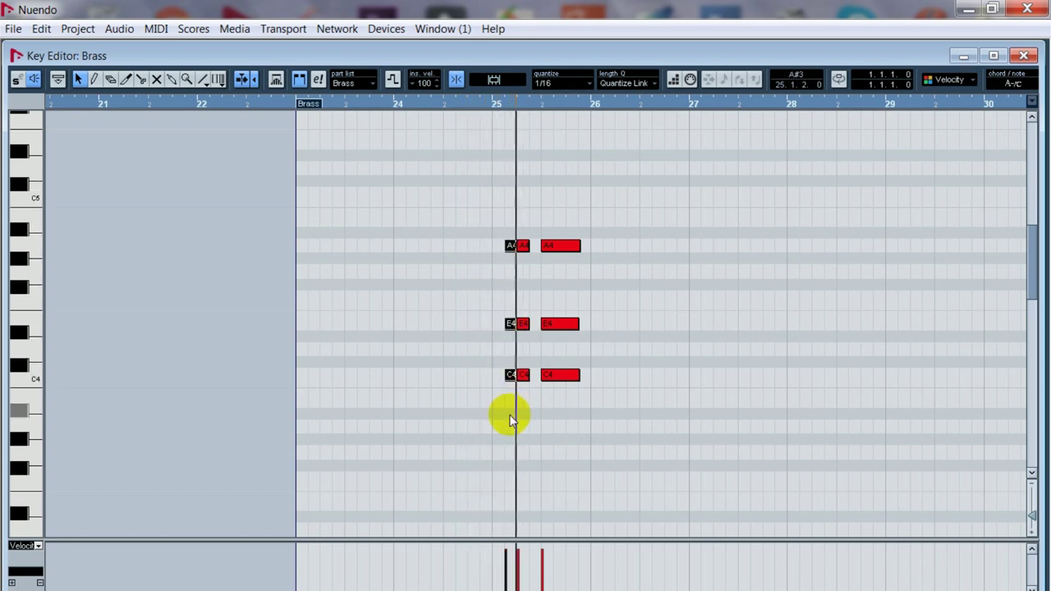
pyautogui.press('space')
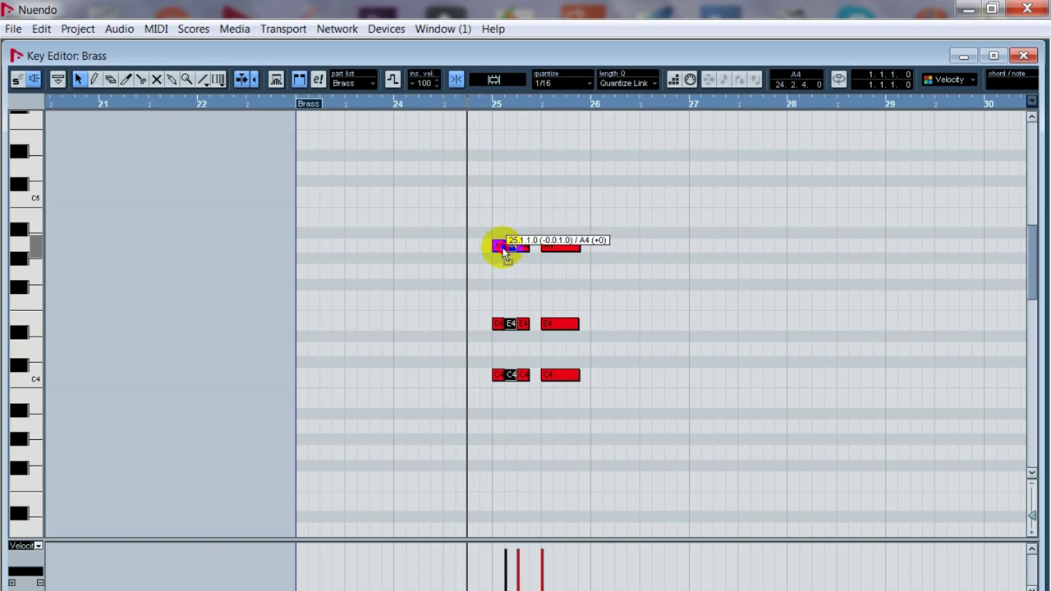
pyautogui.press('Delete')
pyautogui.press('space')
pyautogui.press('space')
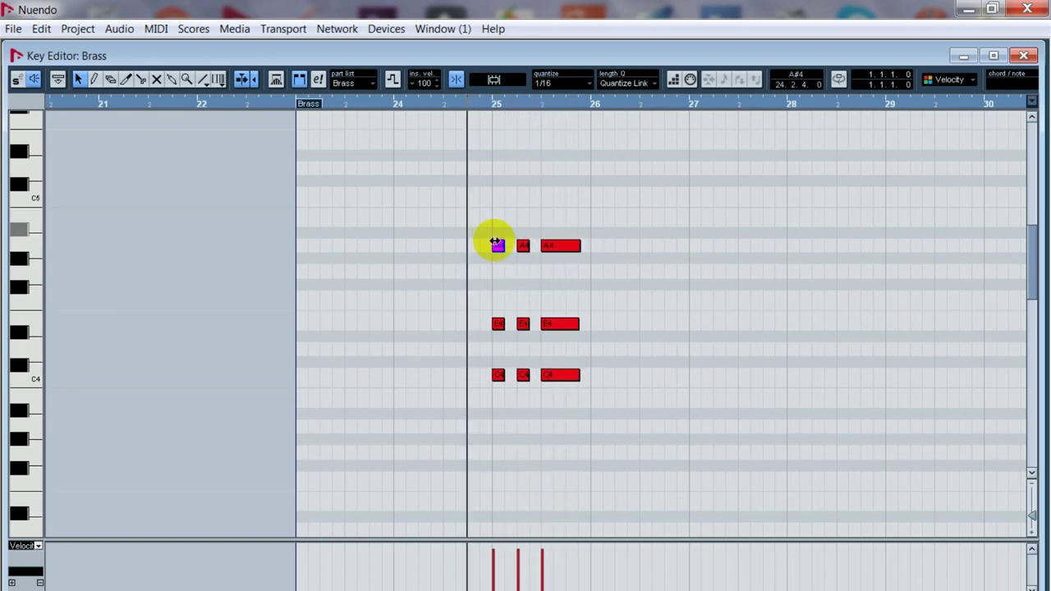
# Step: Move all three A4, E4 and C4 chords in bar 25 one sixteenth later and play them back
pyautogui.moveTo(498, 341); pyautogui.dragTo(501, 413)
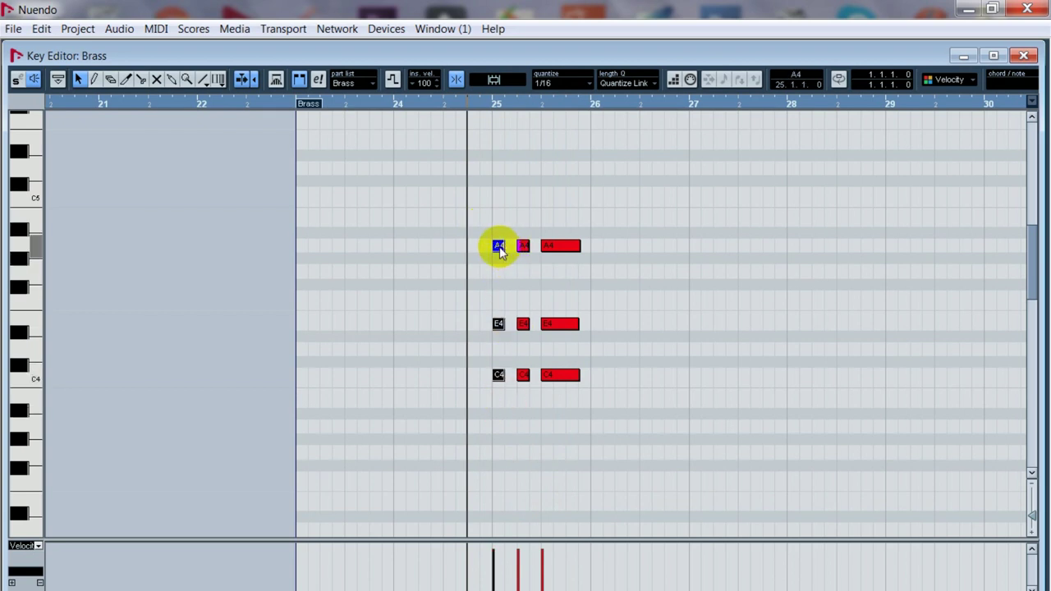
pyautogui.moveTo(508, 250); pyautogui.dragTo(509, 251)
pyautogui.hotkey('ctrl', 'Right')
pyautogui.moveTo(533, 379); pyautogui.dragTo(534, 380)
pyautogui.moveTo(559, 216); pyautogui.dragTo(565, 254)
pyautogui.press('space')
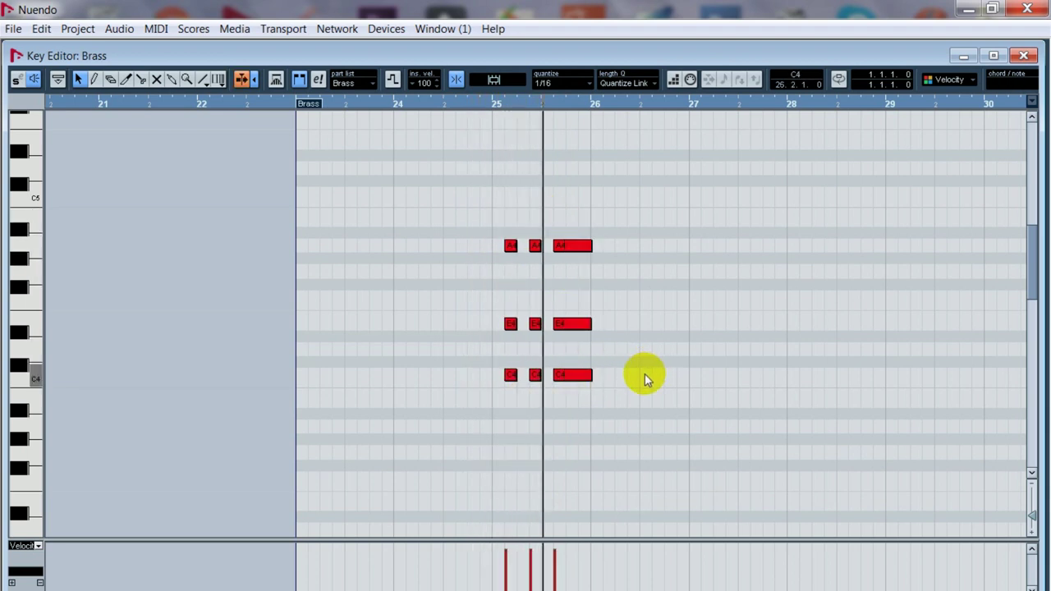
pyautogui.press('space')
pyautogui.press('space')
# Step: Draw rising velocities across the three chords of bar 25, with the two short chords softer than the long one, and audition them
pyautogui.press('8')
pyautogui.press('space')
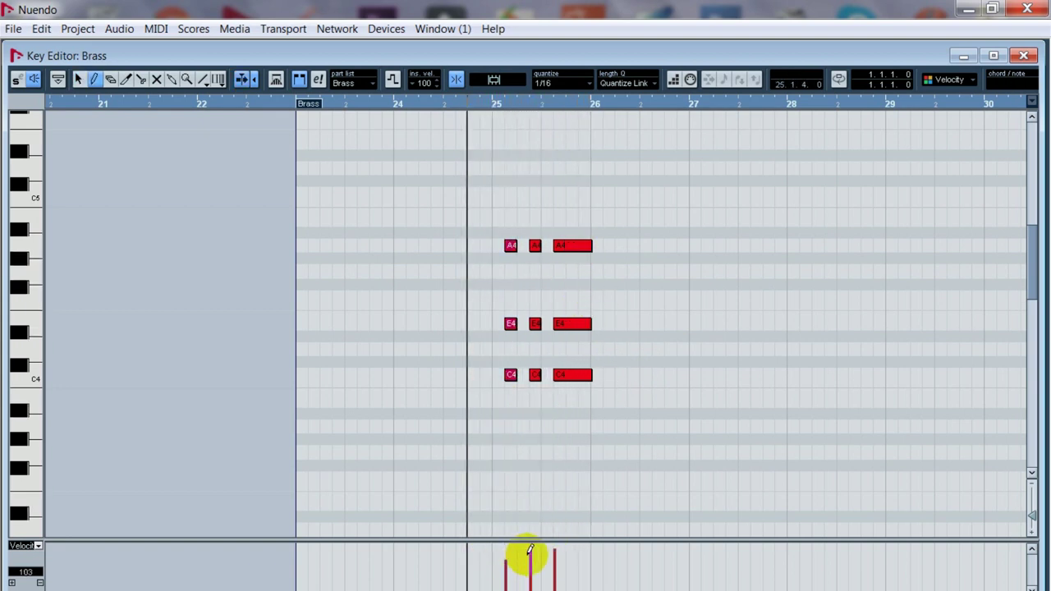
pyautogui.press('space')
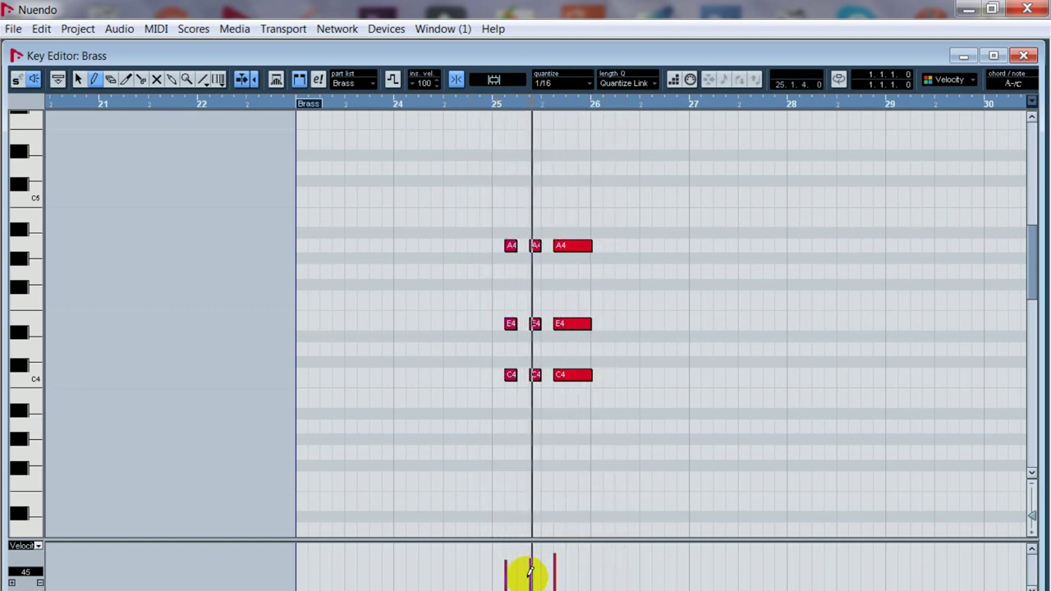
pyautogui.moveTo(544, 575); pyautogui.dragTo(563, 552)
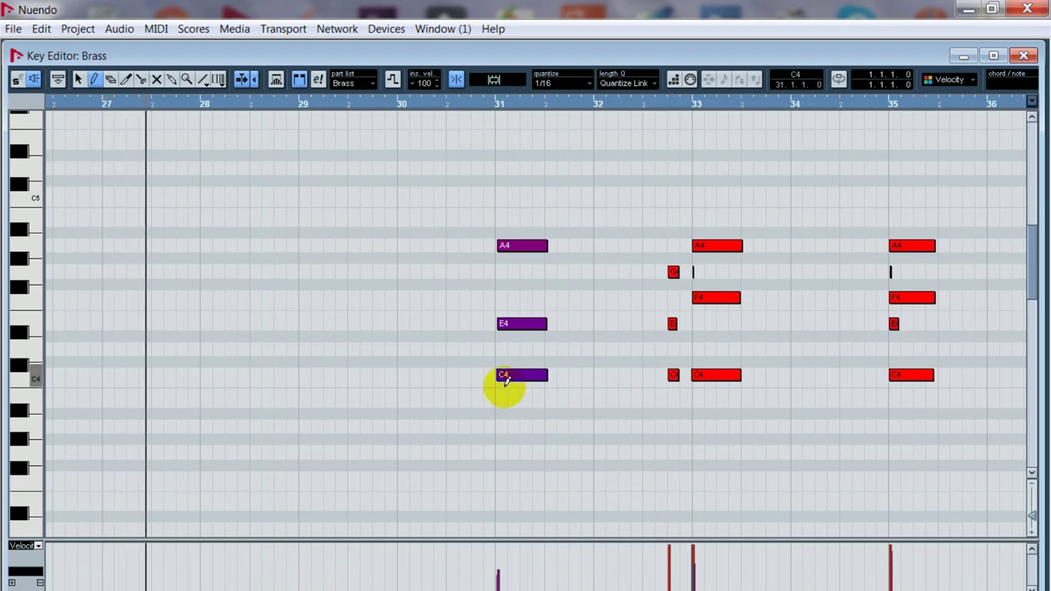
# Step: Delete the A4, E4 and C4 chord at the start of bar 31
pyautogui.moveTo(450, 188); pyautogui.dragTo(494, 272)
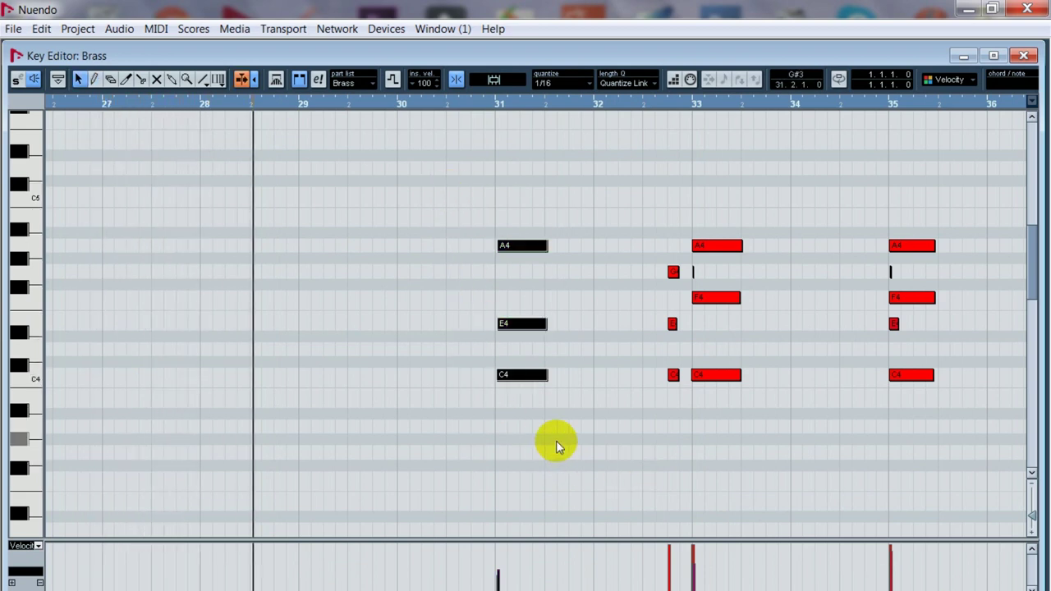
pyautogui.press('g')
pyautogui.press('g')
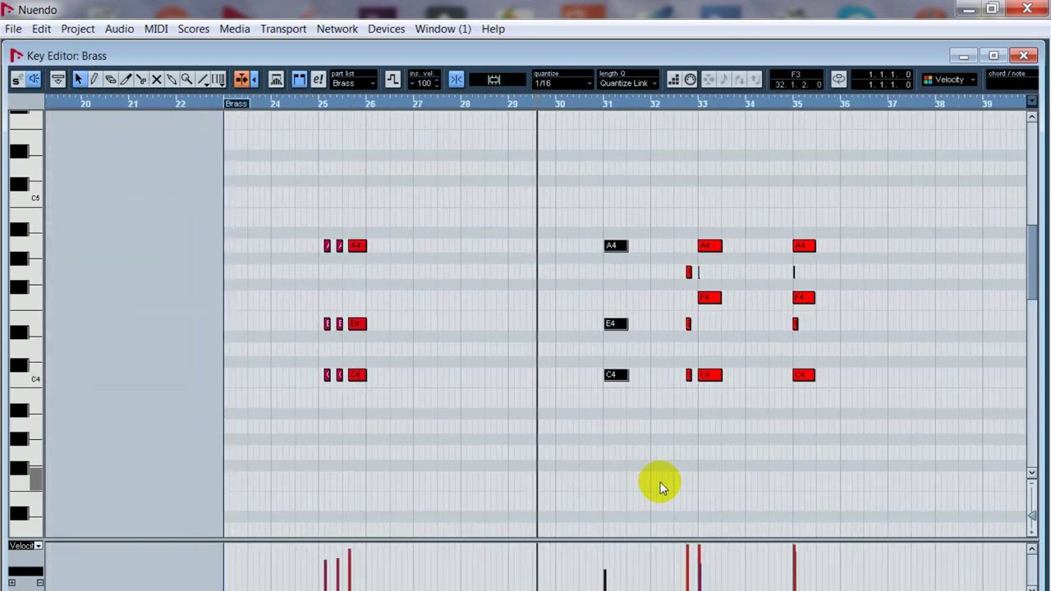
pyautogui.click(697, 475)
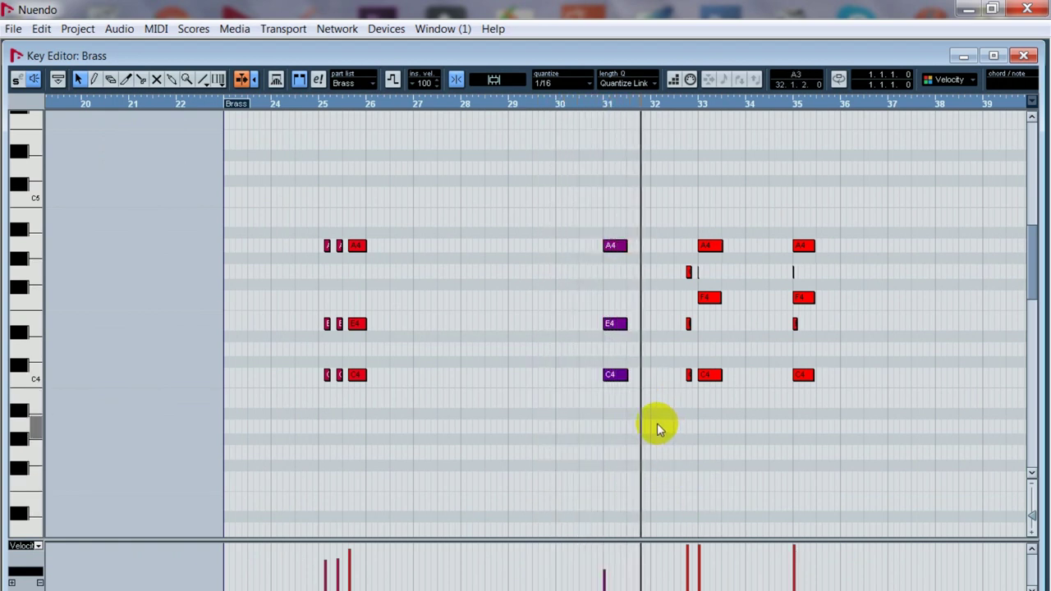
pyautogui.moveTo(559, 247); pyautogui.dragTo(619, 404)
pyautogui.press('Delete')
pyautogui.click(702, 406)
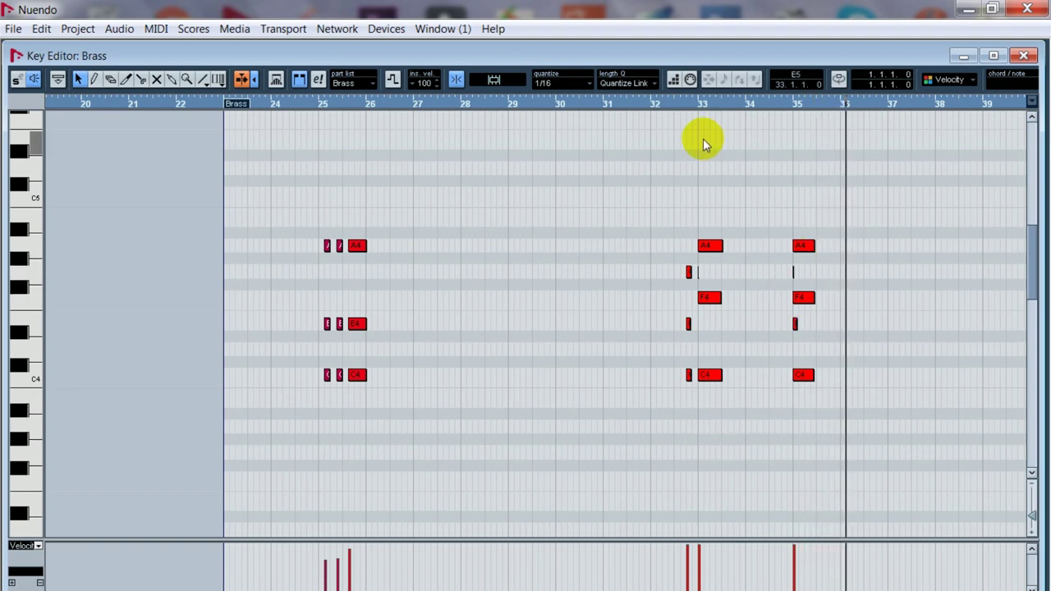
# Step: Audition the short G4, E4 and C4 chord and the bar 33 chord from just before they start
pyautogui.click(673, 100)
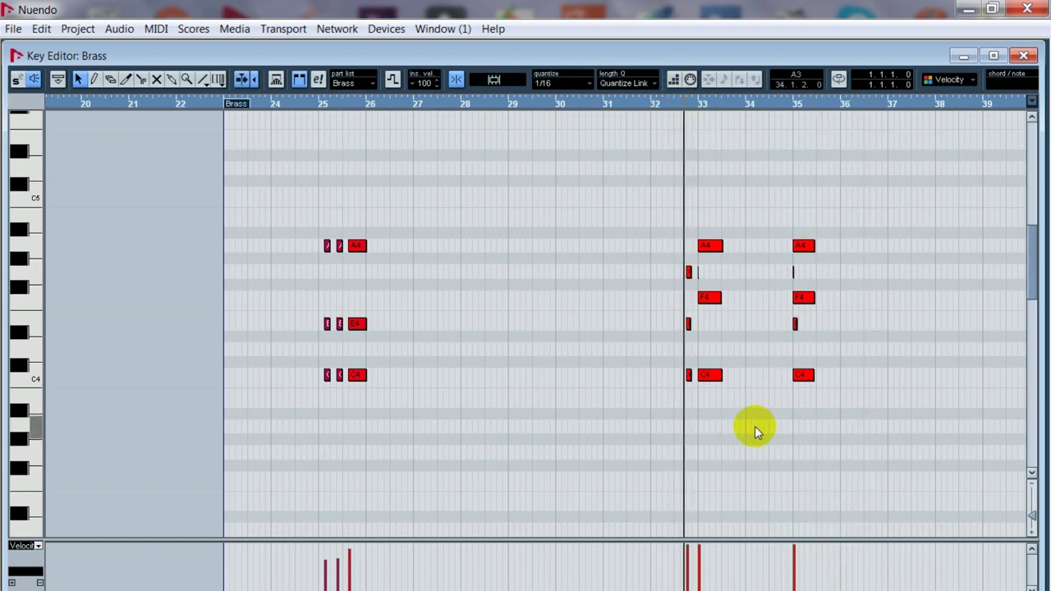
pyautogui.press('h')
pyautogui.press('h')
pyautogui.press('h')
pyautogui.press('h')
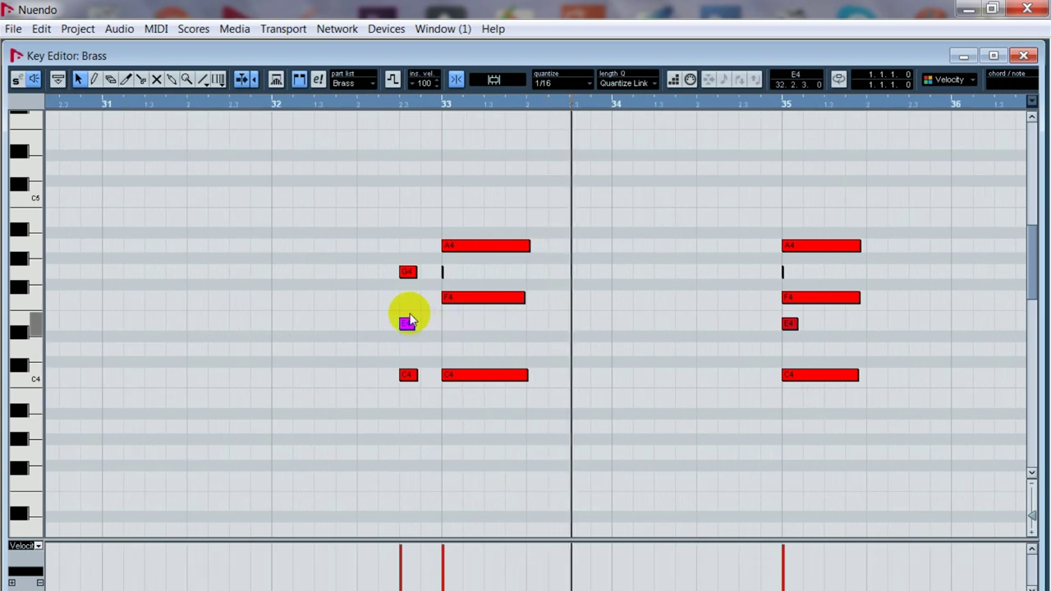
pyautogui.press('space')
pyautogui.click(408, 376)
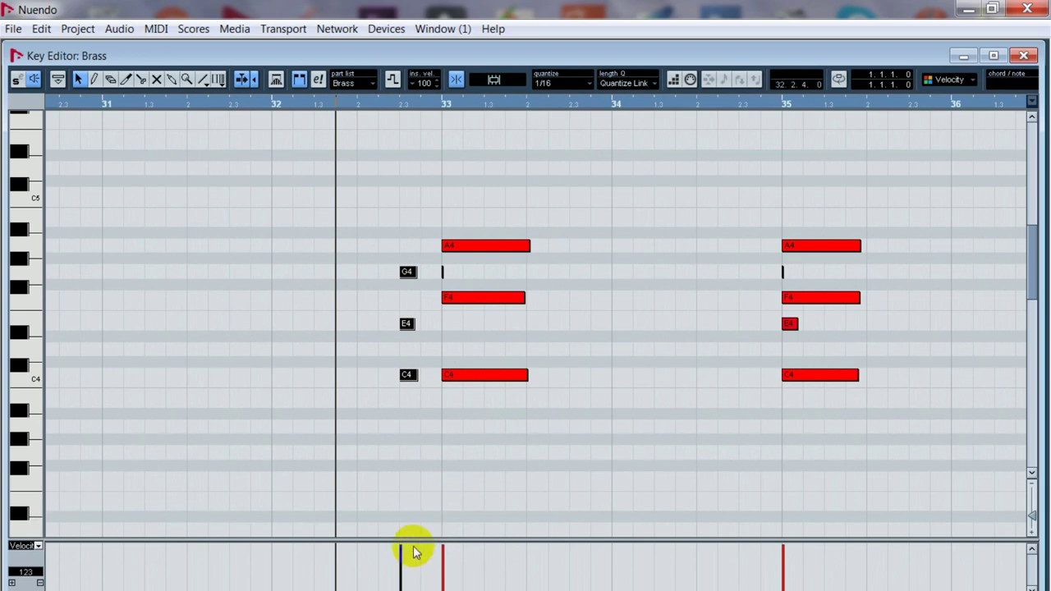
# Step: Delete the stray short G4 note at the start of bar 33
pyautogui.moveTo(377, 226); pyautogui.dragTo(524, 451)
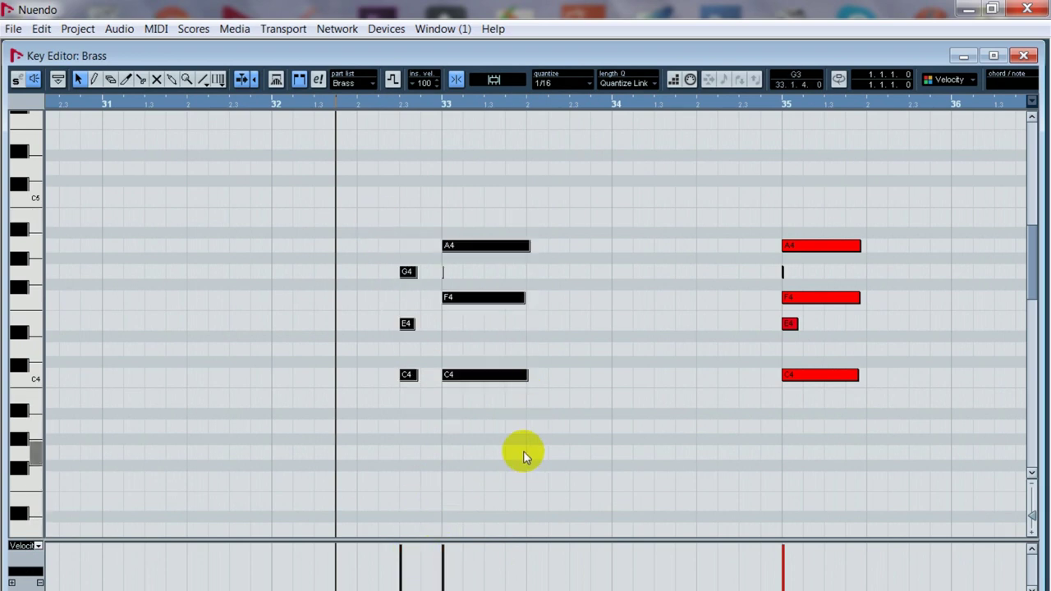
pyautogui.click(519, 463)
pyautogui.click(436, 280)
pyautogui.press('Delete')
# Step: Lower the velocity of the short chord before bar 33, set the bar 33 chord to about 110, and play both back
pyautogui.press('8')
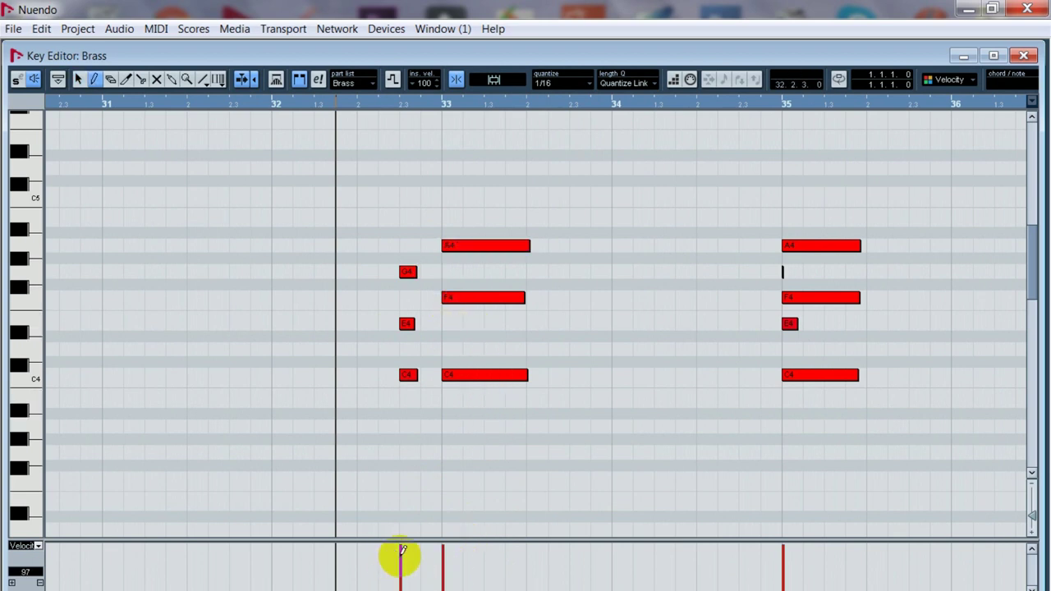
pyautogui.moveTo(418, 557); pyautogui.dragTo(409, 551)
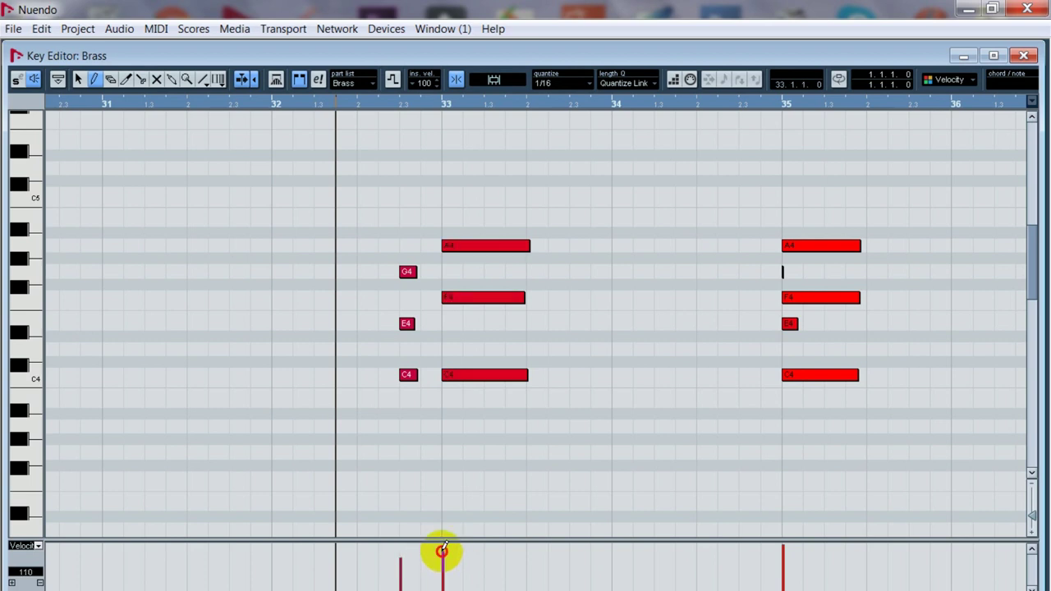
pyautogui.moveTo(444, 546); pyautogui.dragTo(444, 552)
pyautogui.press('space')
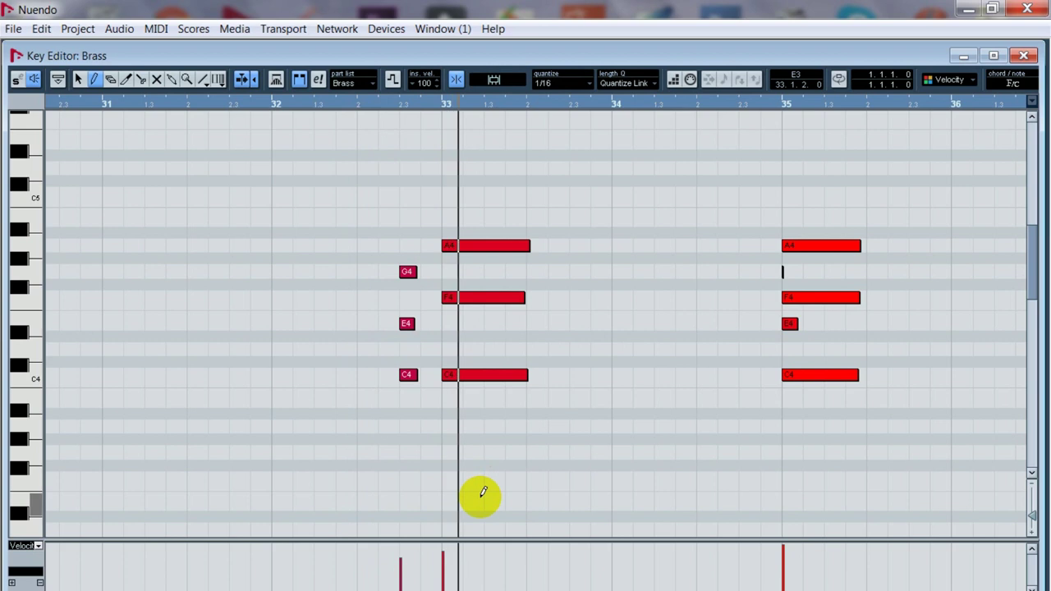
# Step: Shorten the A4, F4 and C4 notes of the bar 33 chord together by about one sixteenth
pyautogui.press('1')
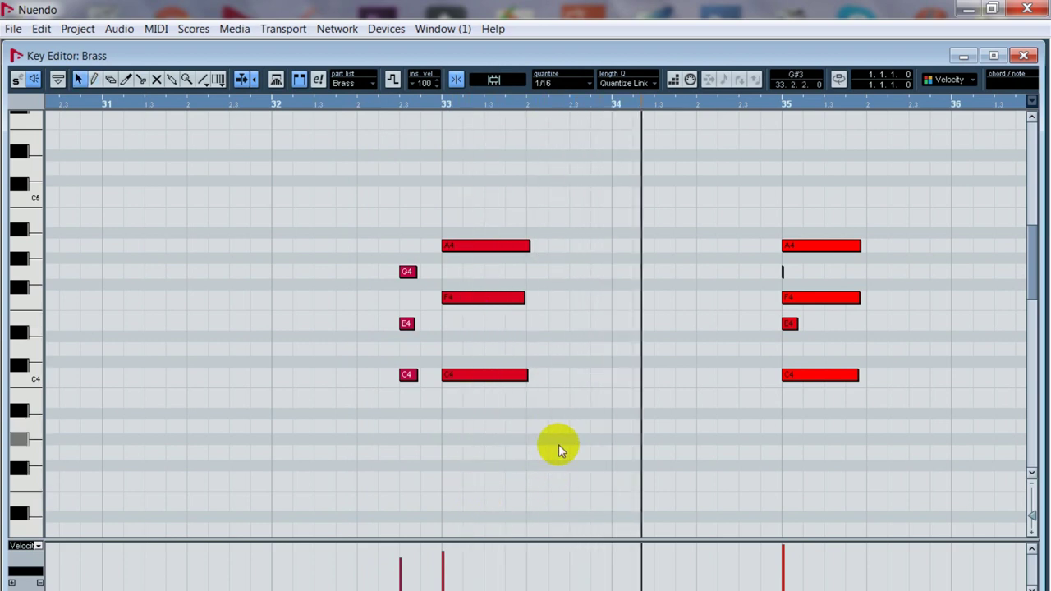
pyautogui.moveTo(507, 197); pyautogui.dragTo(503, 388)
pyautogui.moveTo(529, 245); pyautogui.dragTo(508, 245)
pyautogui.click(577, 284)
pyautogui.press('space')
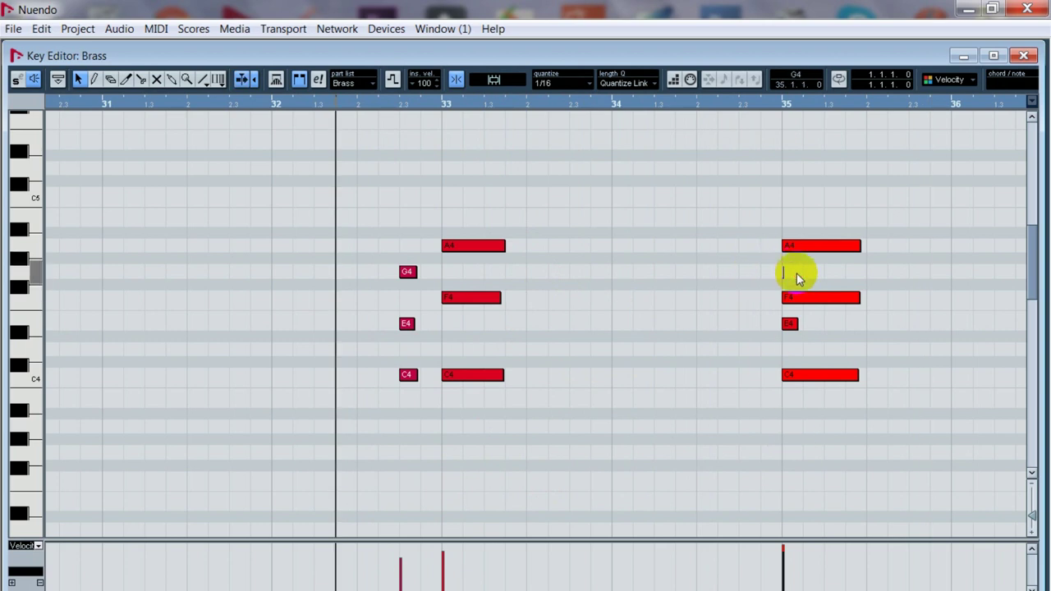
# Step: Delete the stray short G4 and E4 notes at the start of bar 35
pyautogui.press('Up')
pyautogui.click(800, 456)
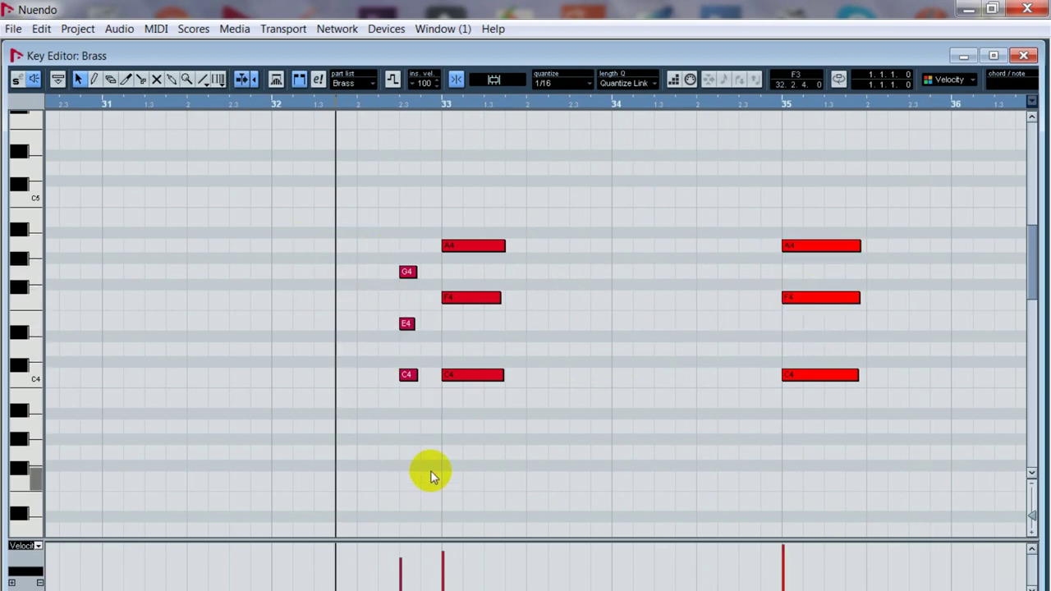
# Step: Copy the short G4, E4 and C4 chord two sixteenths earlier, onto the second beat of bar 32, and audition the phrase repeatedly
pyautogui.moveTo(408, 274); pyautogui.dragTo(370, 276)
pyautogui.click(405, 464)
pyautogui.press('space')
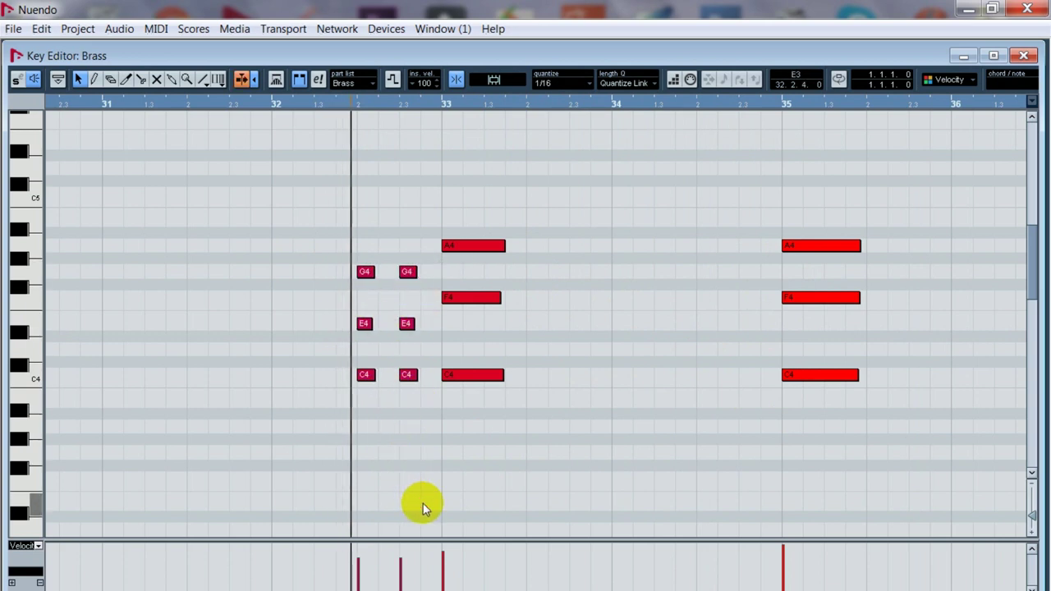
pyautogui.press('space')
pyautogui.press('space')
pyautogui.press('space')
pyautogui.press('space')
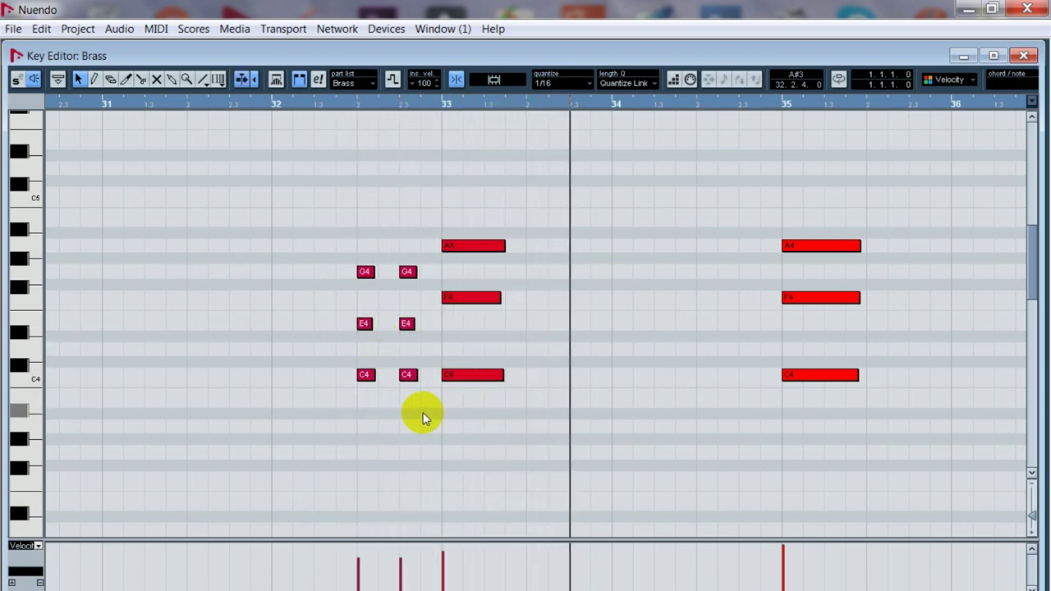
pyautogui.press('space')
pyautogui.press('space')
pyautogui.press('space')
# Step: Move the copied G4, E4 and C4 chord one sixteenth earlier, to the fourth sixteenth of bar 32, and play it back
pyautogui.moveTo(336, 242); pyautogui.dragTo(378, 384)
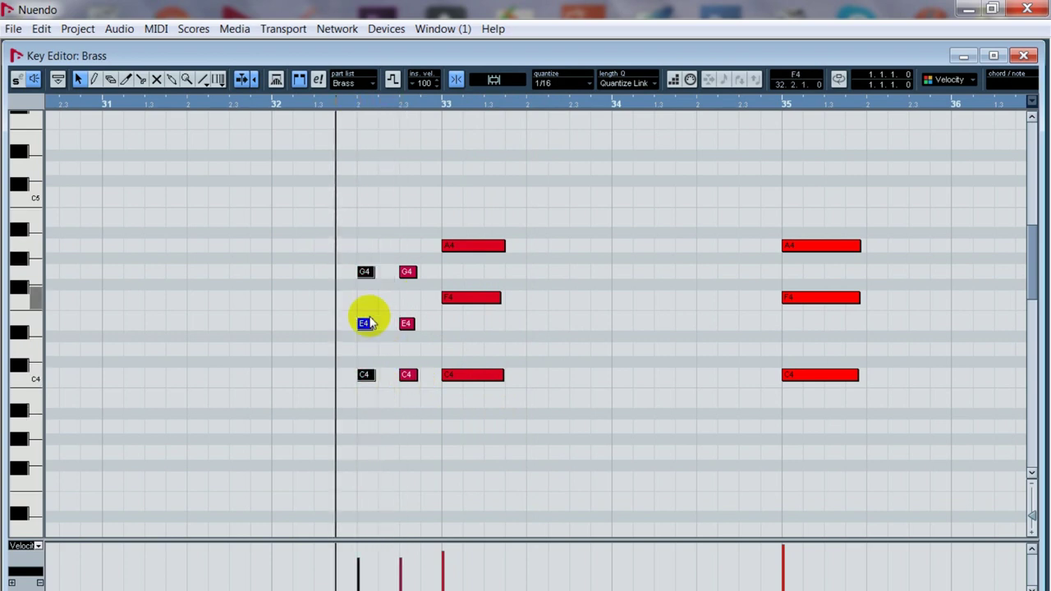
pyautogui.click(356, 274)
pyautogui.moveTo(350, 275); pyautogui.dragTo(334, 275)
pyautogui.press('space')
pyautogui.press('space')
# Step: Select the second short chord in bar 32, audition it, and replay the phrase from just before bar 32
pyautogui.moveTo(401, 261); pyautogui.dragTo(408, 379)
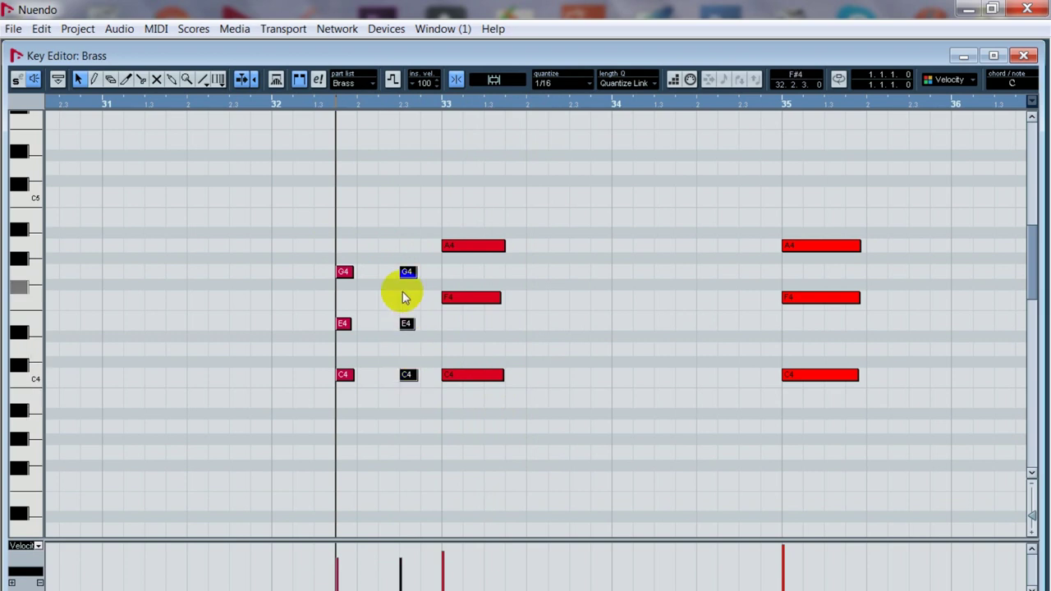
pyautogui.press('space')
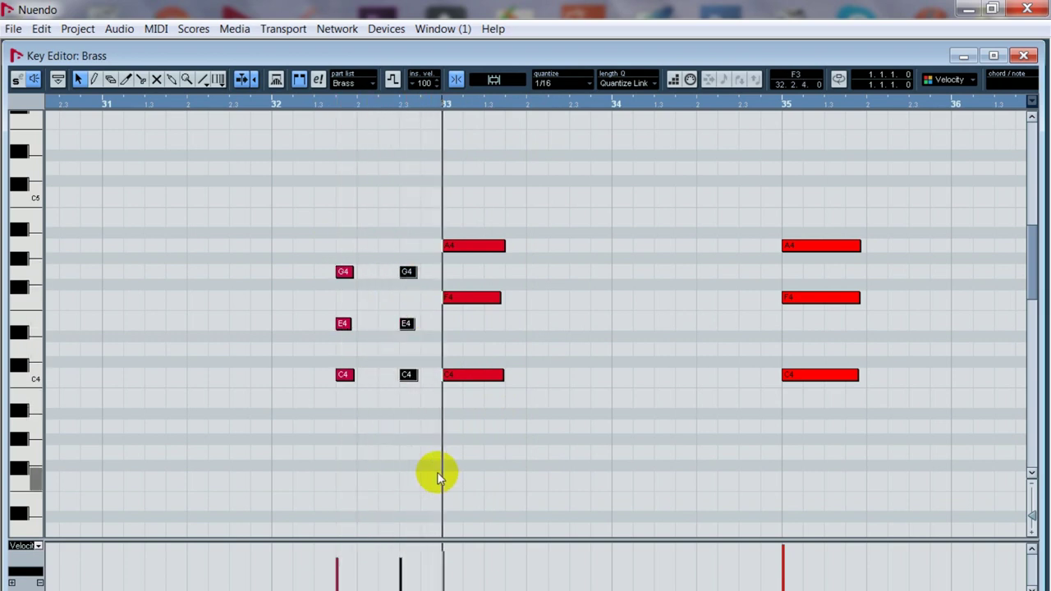
pyautogui.press('space')
pyautogui.click(252, 105)
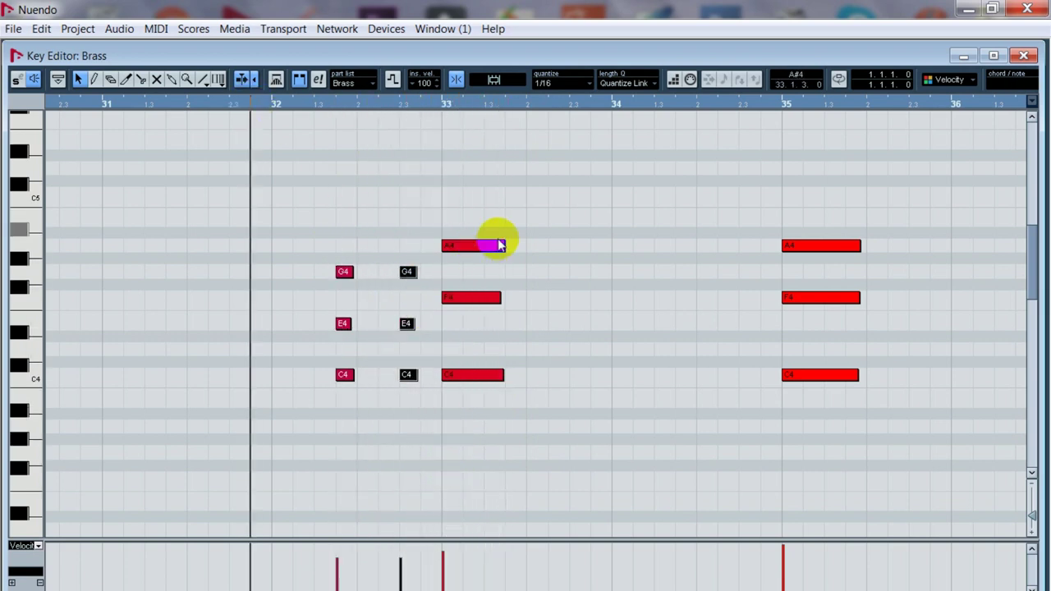
pyautogui.click(549, 160)
pyautogui.press('space')
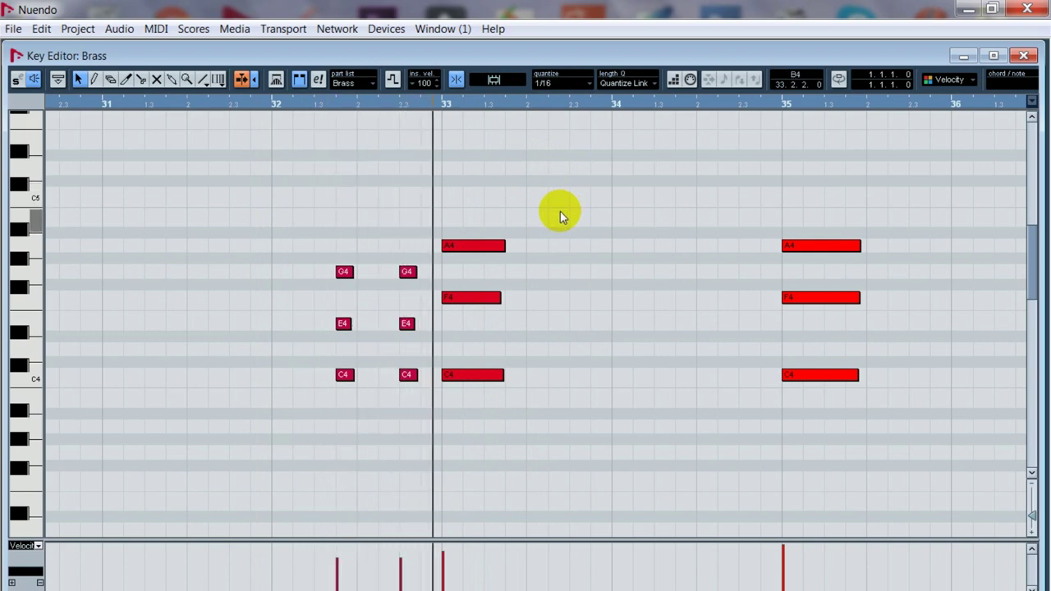
# Step: Replay the brass phrase from bar 32 and listen through the short chords to the chord at bar 35
pyautogui.press('space')
pyautogui.press('space')
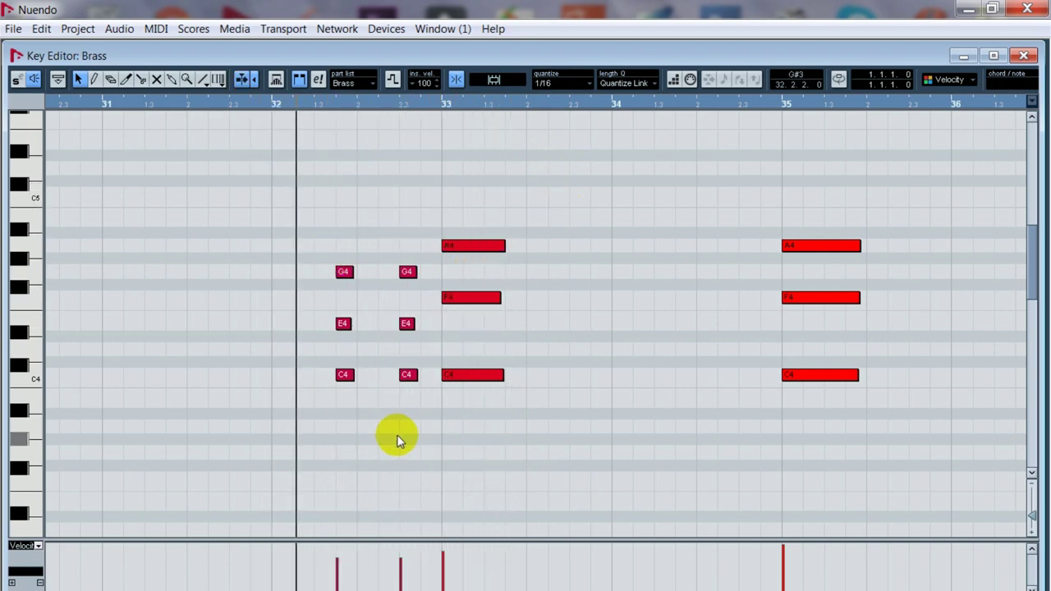
pyautogui.press('space')
pyautogui.click(345, 271)
pyautogui.press('space')
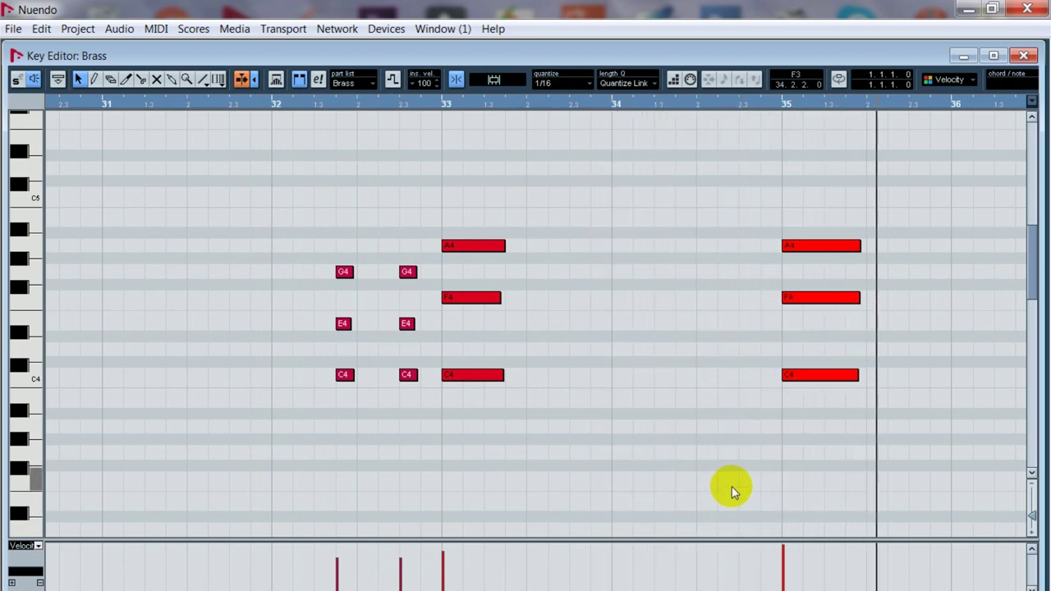
# Step: Lower the velocity of the A4, F4 and C4 chord at bar 35 slightly, auditioning it from bar 34
pyautogui.click(632, 105)
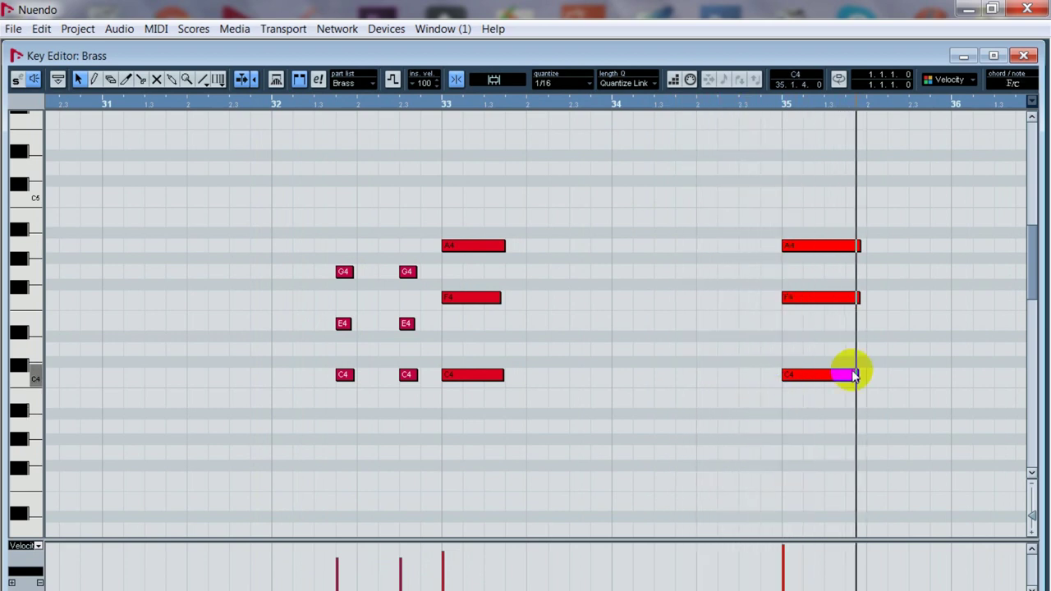
pyautogui.moveTo(829, 221); pyautogui.dragTo(862, 476)
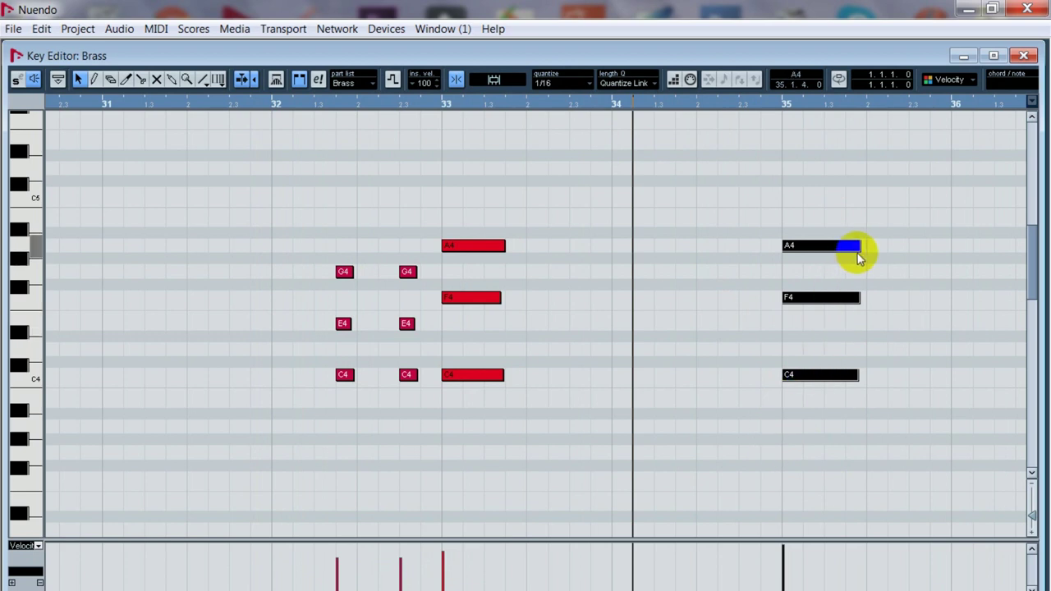
pyautogui.click(875, 318)
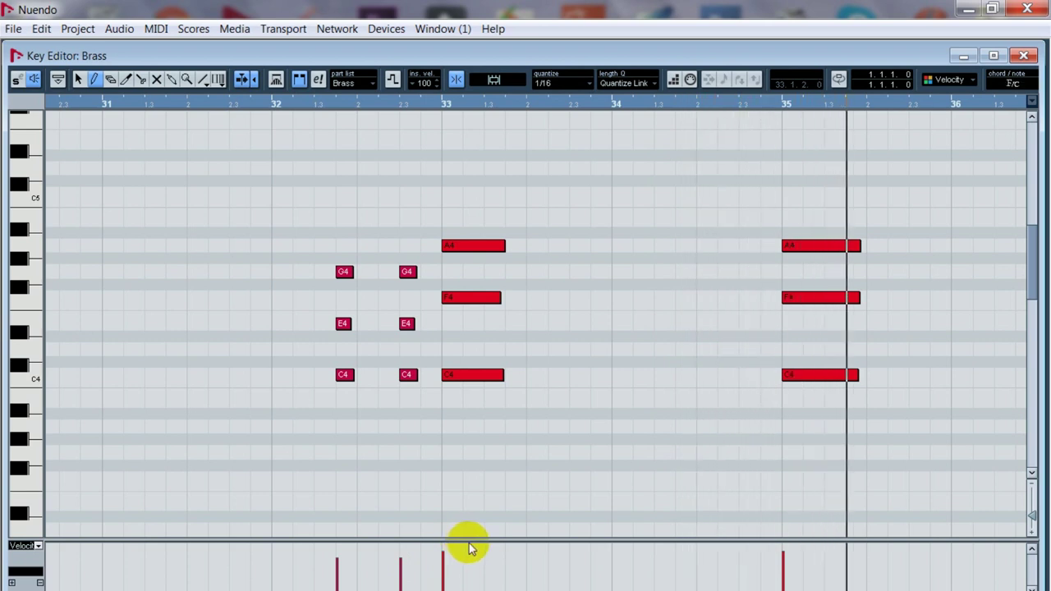
# Step: Play through the part toward bar 43 and delete the G4, E4 and C4 chord on the second beat of bar 40
pyautogui.hscroll(3, 961, 586)
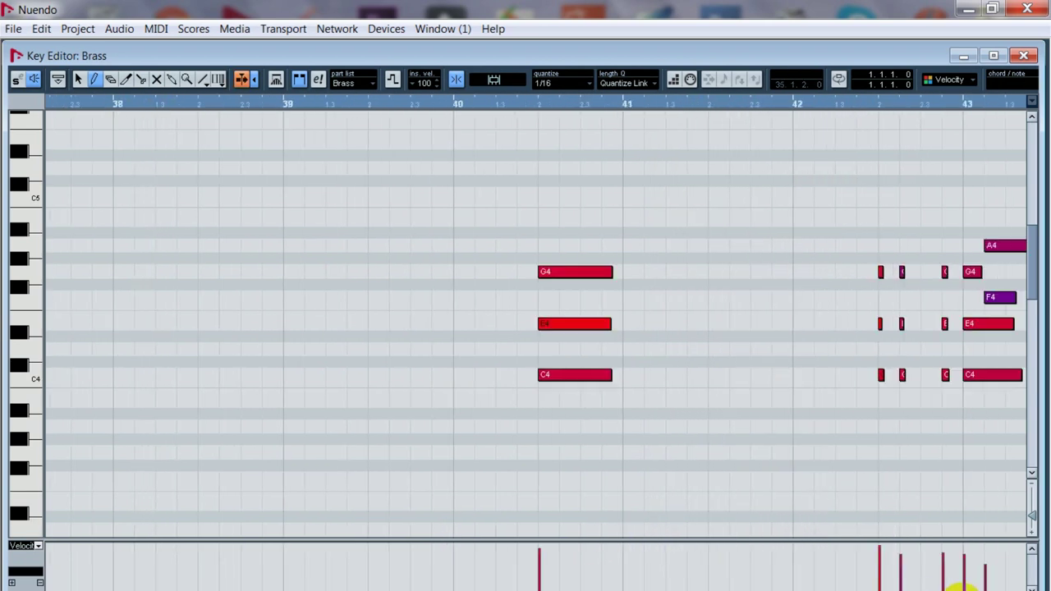
pyautogui.press('g')
pyautogui.press('g')
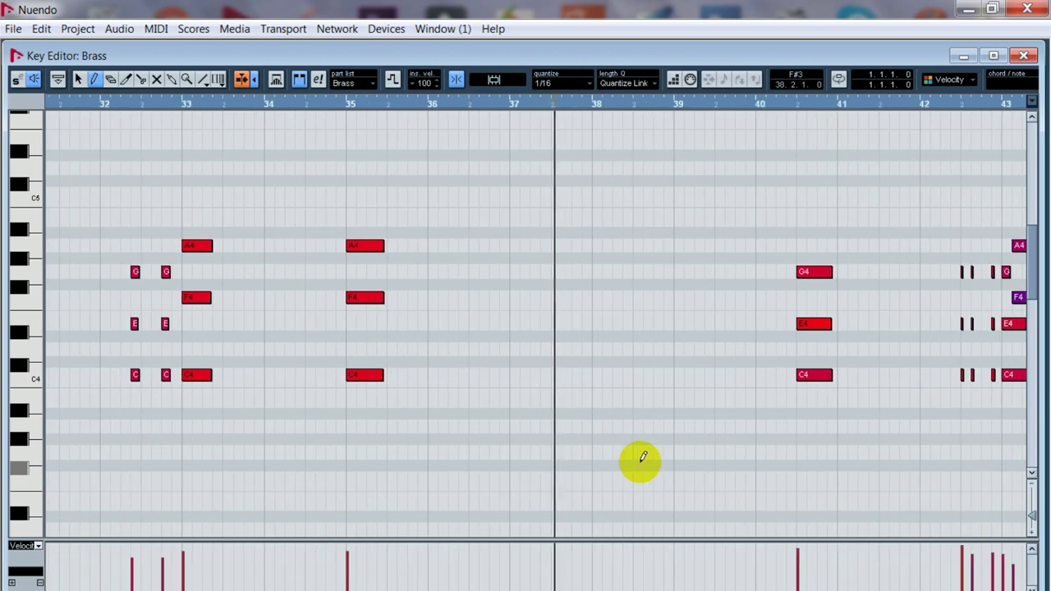
pyautogui.hscroll(2, 1006, 579)
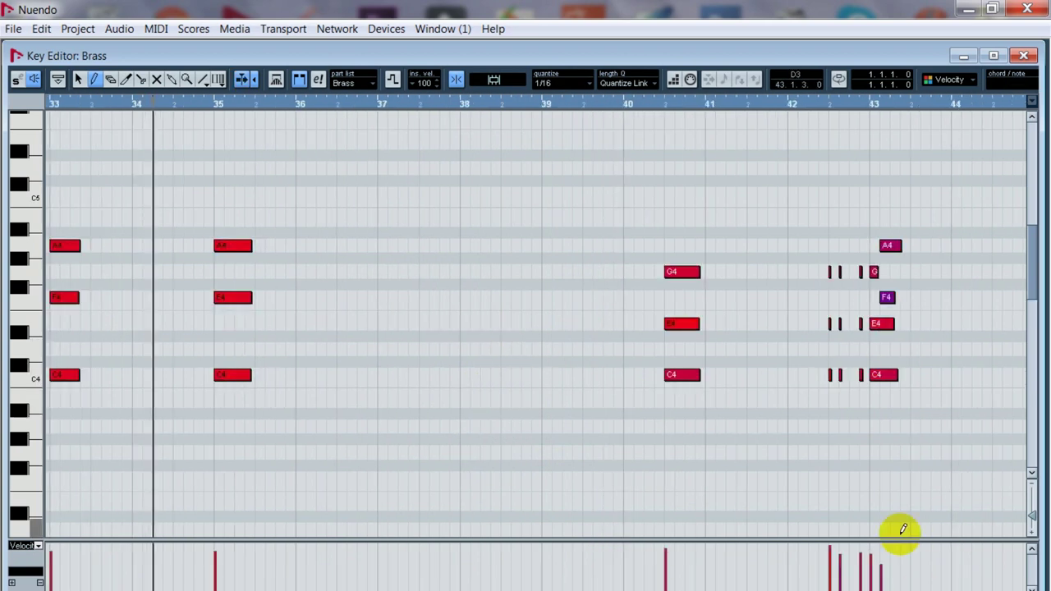
pyautogui.press('space')
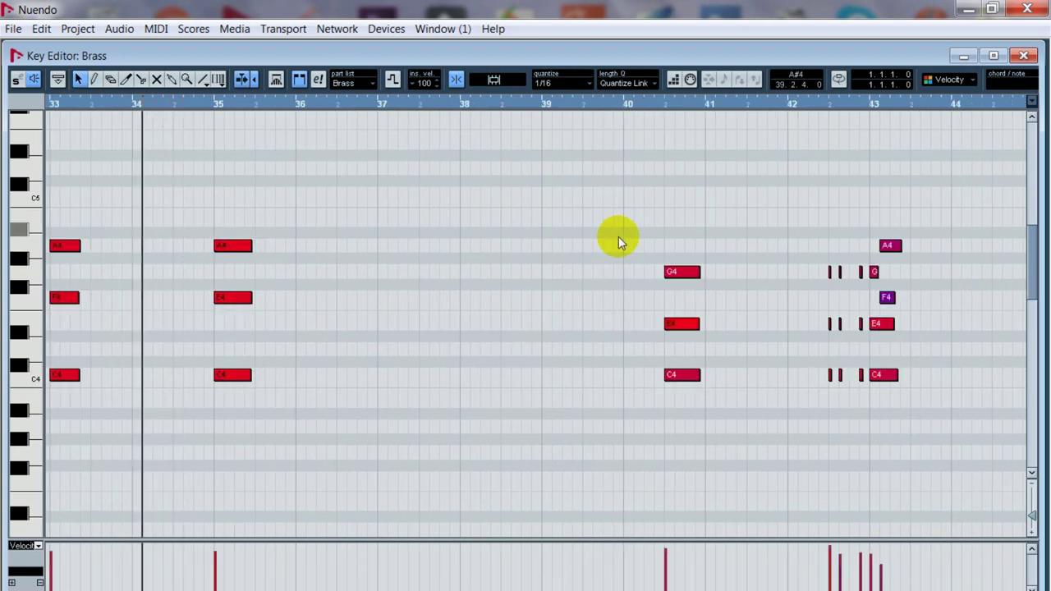
pyautogui.moveTo(618, 236); pyautogui.dragTo(725, 477)
# Step: Delete the G4 and F4 at bar 43 and move the A4 one sixteenth earlier to the start of the bar
pyautogui.click(813, 107)
pyautogui.press('space')
pyautogui.press('h')
pyautogui.press('h')
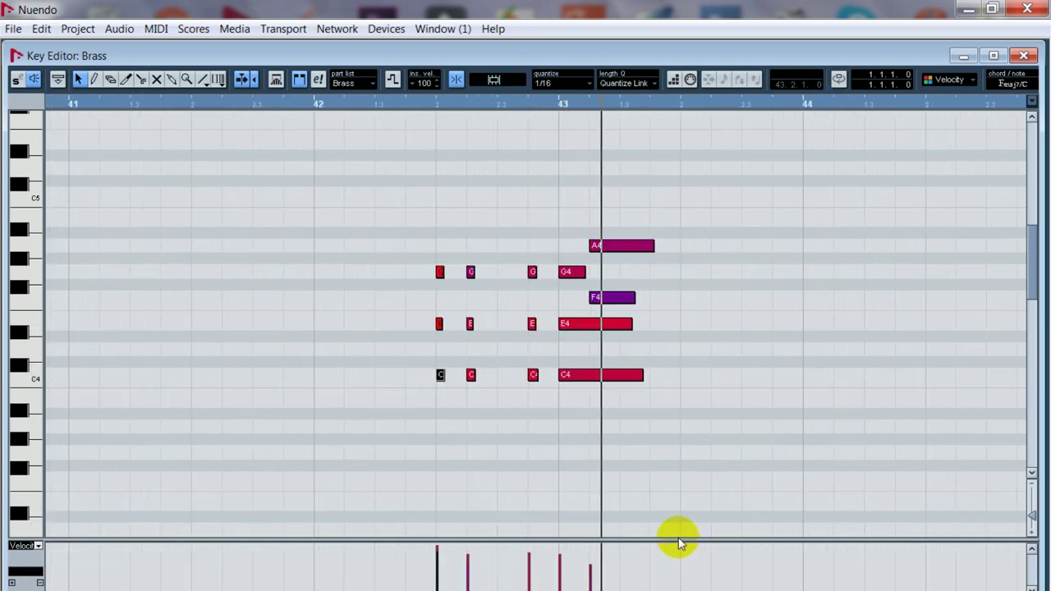
pyautogui.click(714, 413)
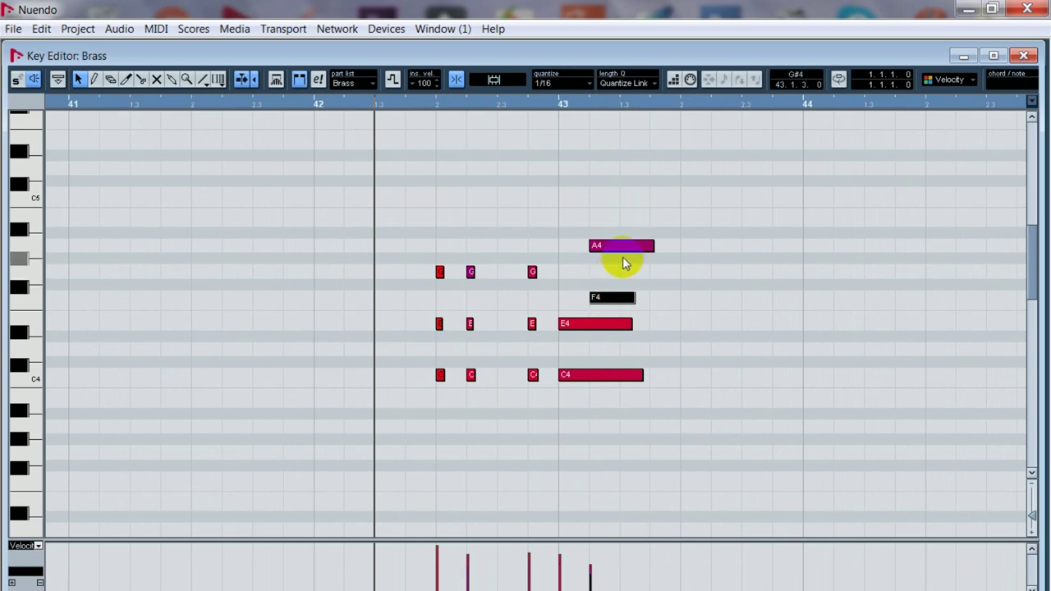
pyautogui.moveTo(616, 253); pyautogui.dragTo(584, 246)
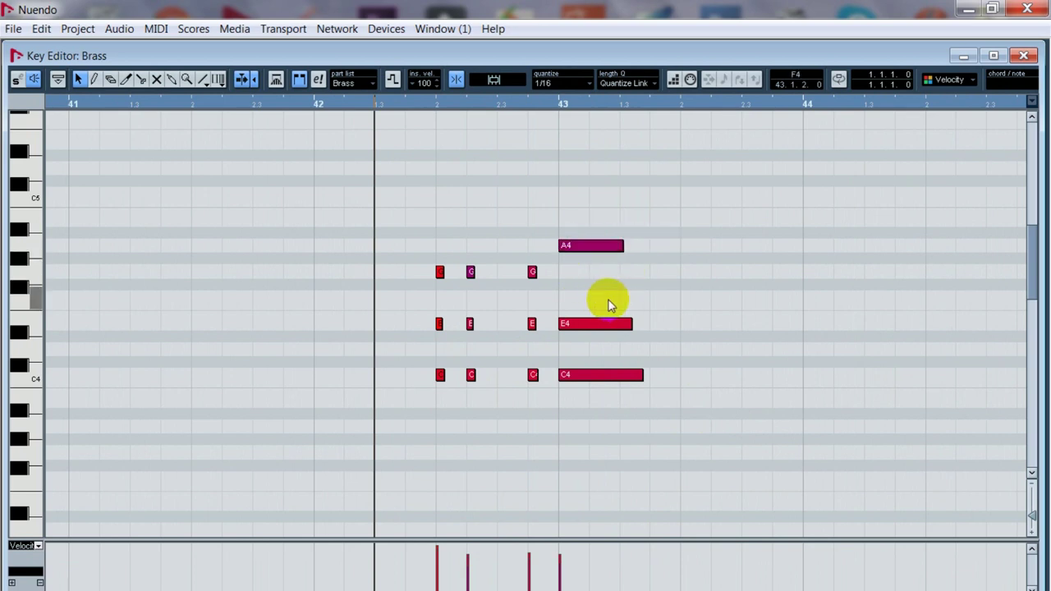
# Step: Audition the short chords in bar 42 and the A4, E4 and C4 chord at bar 43 repeatedly
pyautogui.press('space')
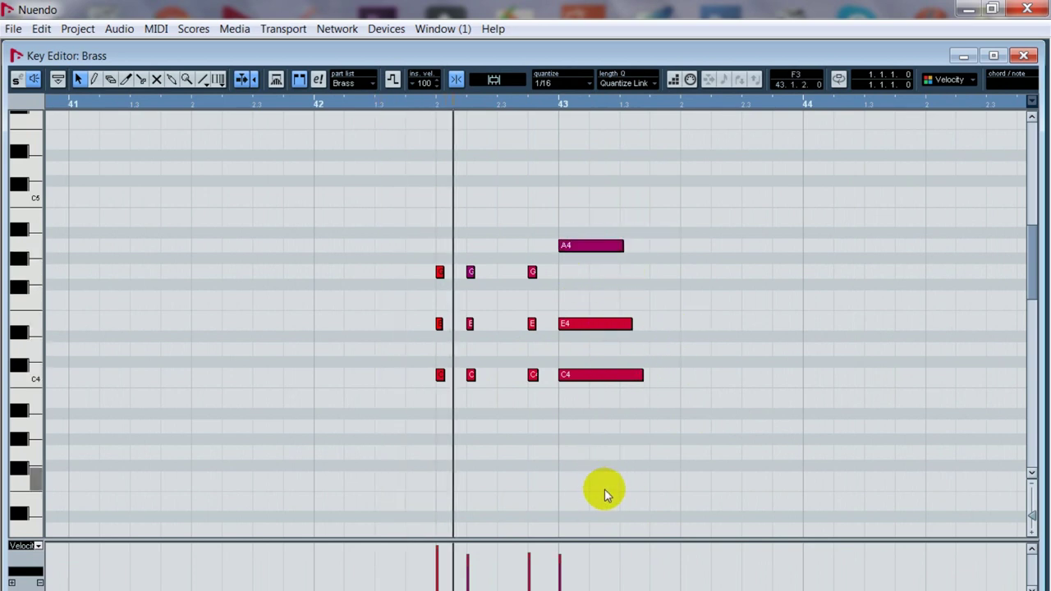
pyautogui.press('space')
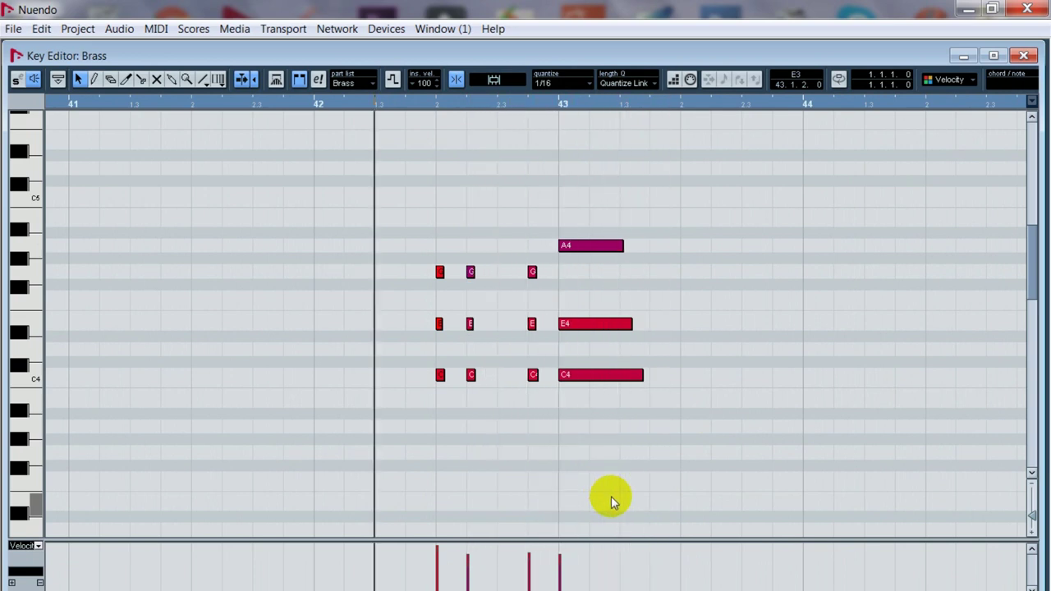
pyautogui.press('space')
pyautogui.press('space')
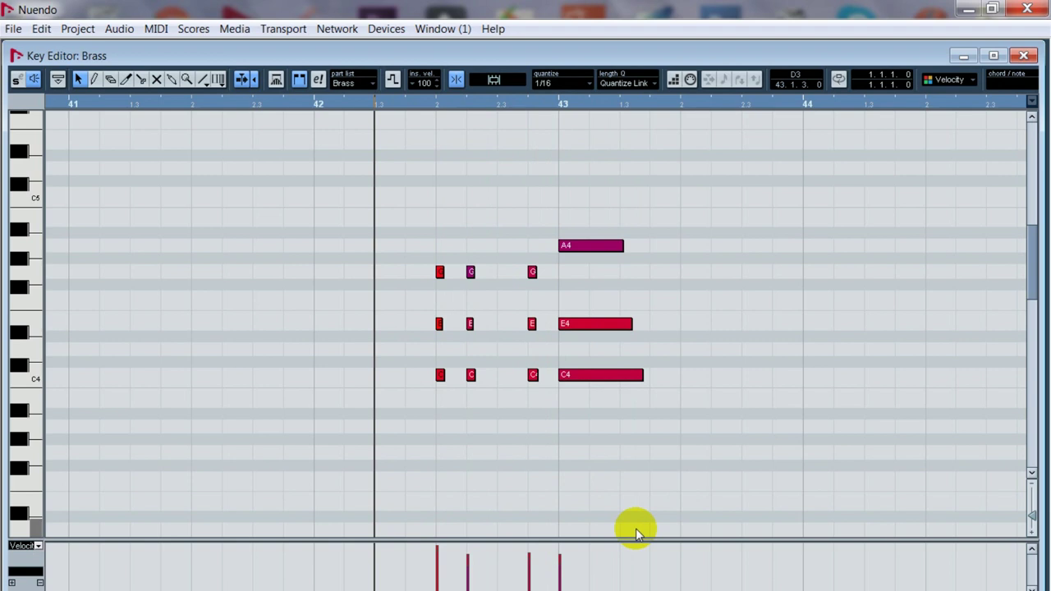
pyautogui.press('space')
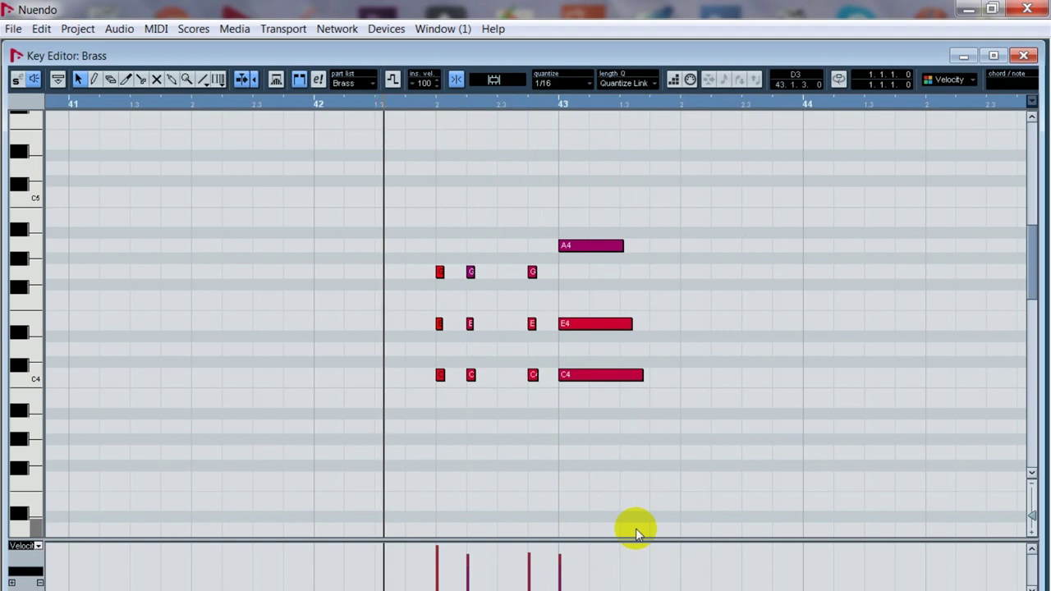
pyautogui.press('space')
# Step: Even out the velocities of the three short chords in bar 42 and the bar 43 chord, and play them back
pyautogui.moveTo(403, 239); pyautogui.dragTo(529, 425)
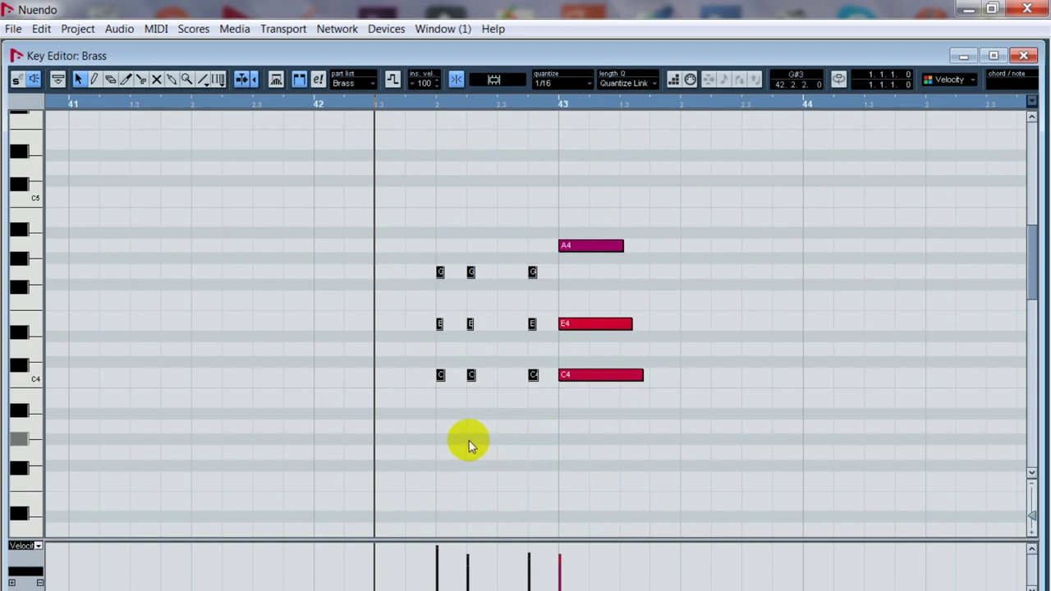
pyautogui.click(493, 437)
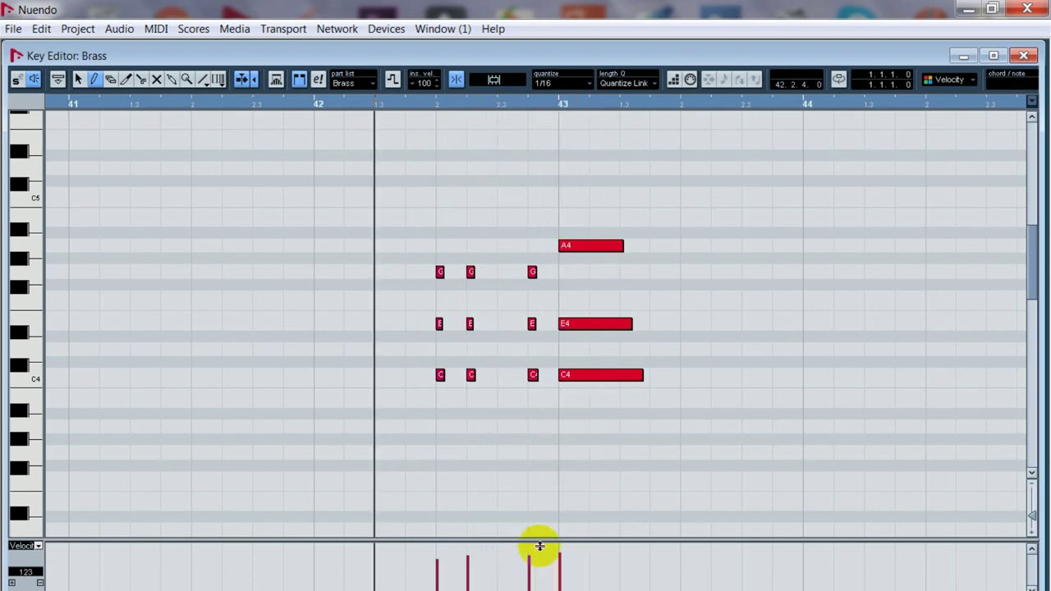
pyautogui.press('space')
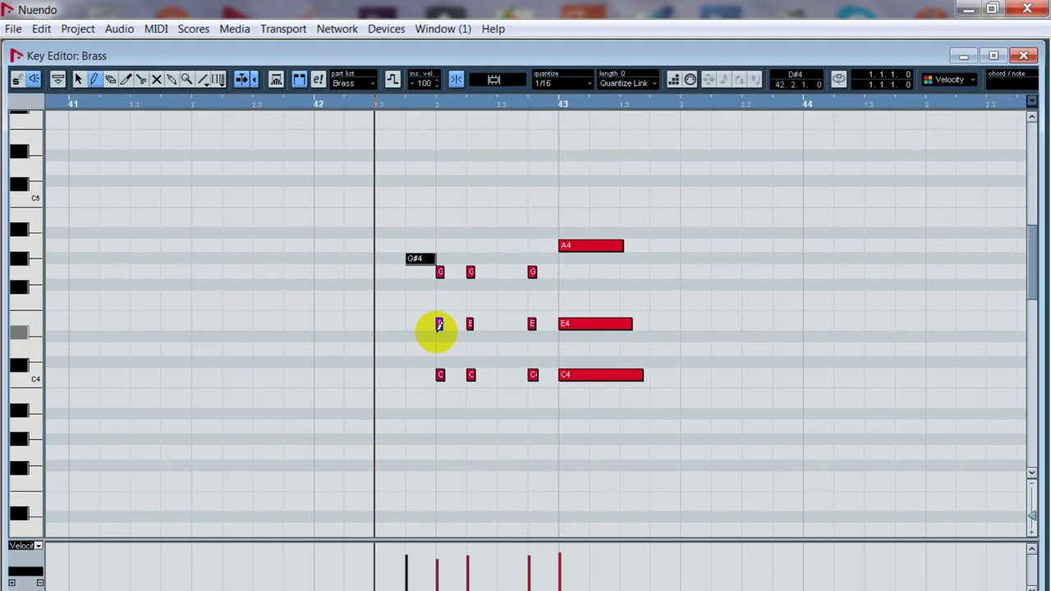
# Step: Move the first short G4, E4 and C4 chord in bar 42 one sixteenth earlier, to 42.1.4, and audition it
pyautogui.press('1')
pyautogui.moveTo(425, 243)
pyautogui.mouseDown()
pyautogui.moveTo(451, 336)
pyautogui.moveTo(455, 422)
pyautogui.mouseUp()
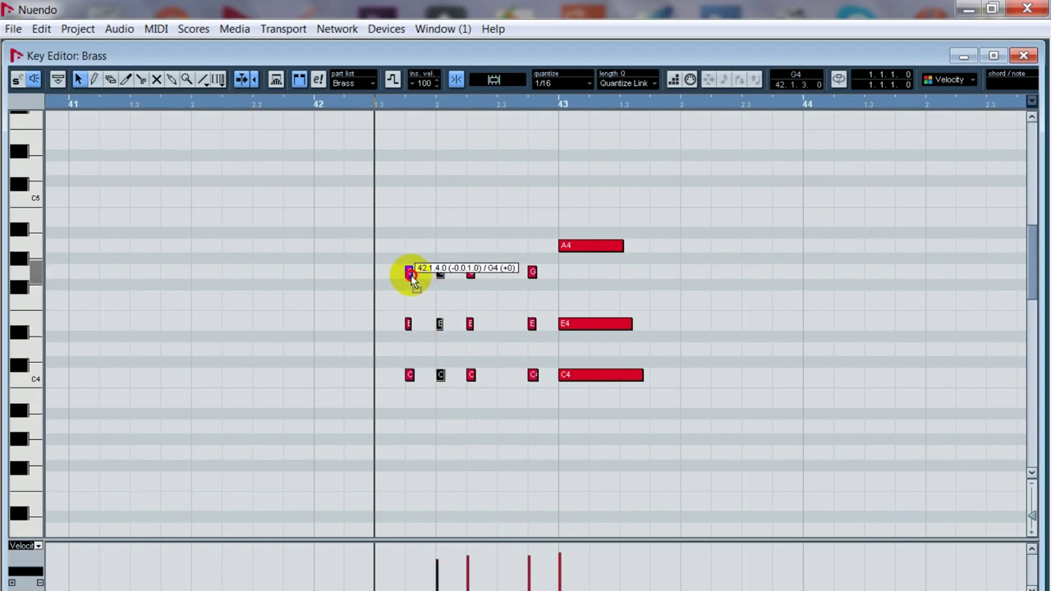
pyautogui.moveTo(412, 277); pyautogui.dragTo(413, 291)
pyautogui.press('space')
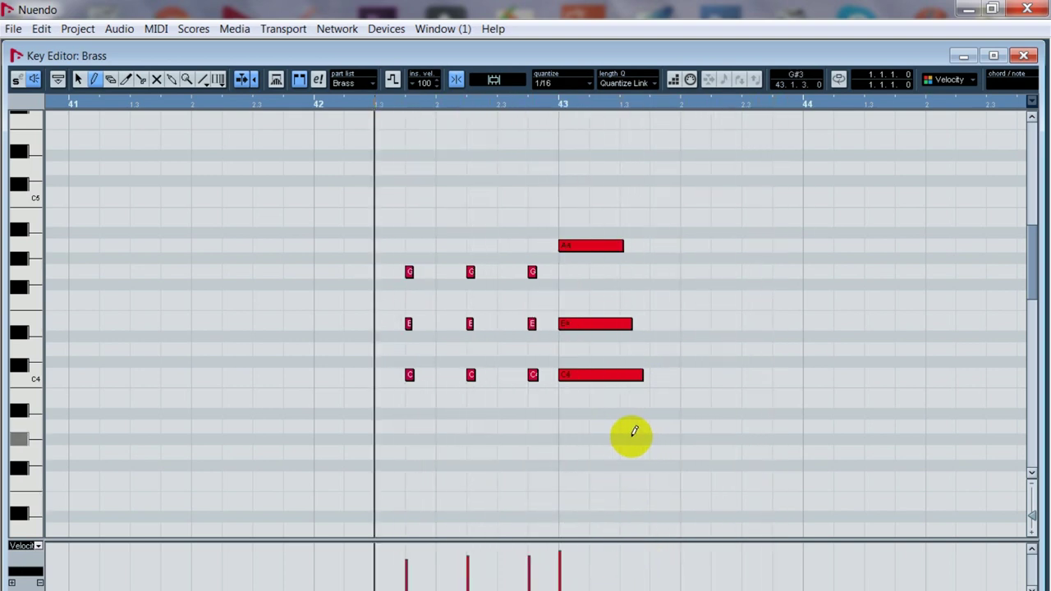
# Step: Shorten the C4, E4 and A4 notes at bar 43 to two sixteenths each
pyautogui.press('1')
pyautogui.moveTo(639, 376); pyautogui.dragTo(620, 376)
pyautogui.moveTo(631, 323); pyautogui.dragTo(622, 329)
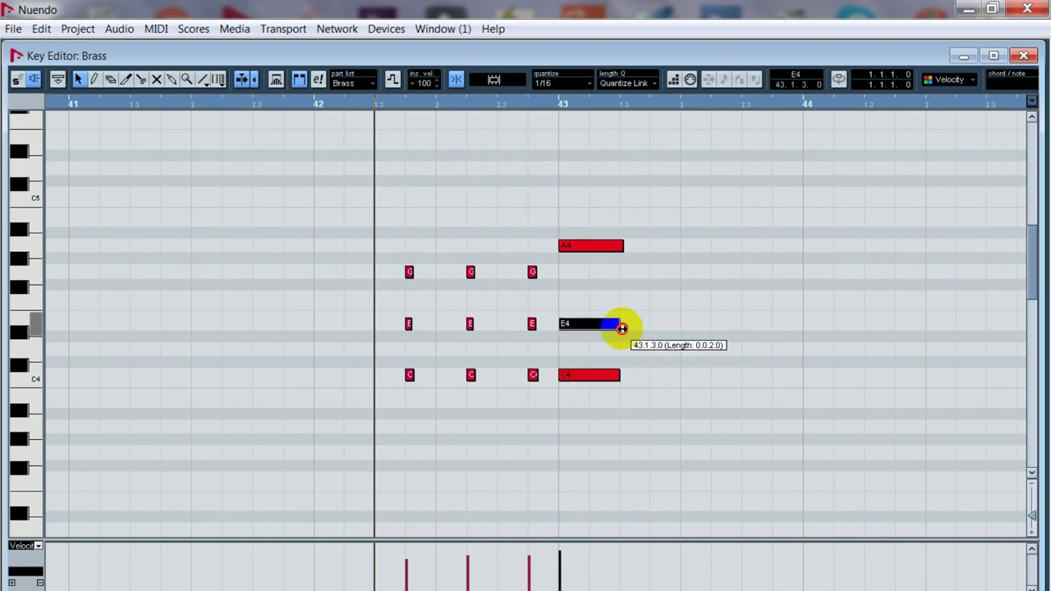
pyautogui.moveTo(619, 252); pyautogui.dragTo(619, 246)
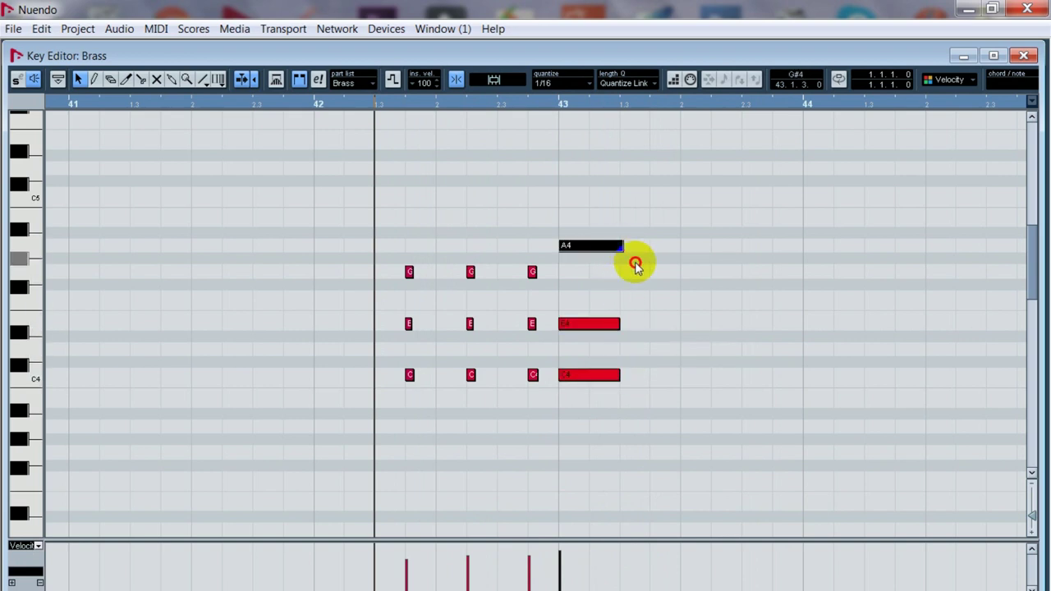
pyautogui.click(636, 264)
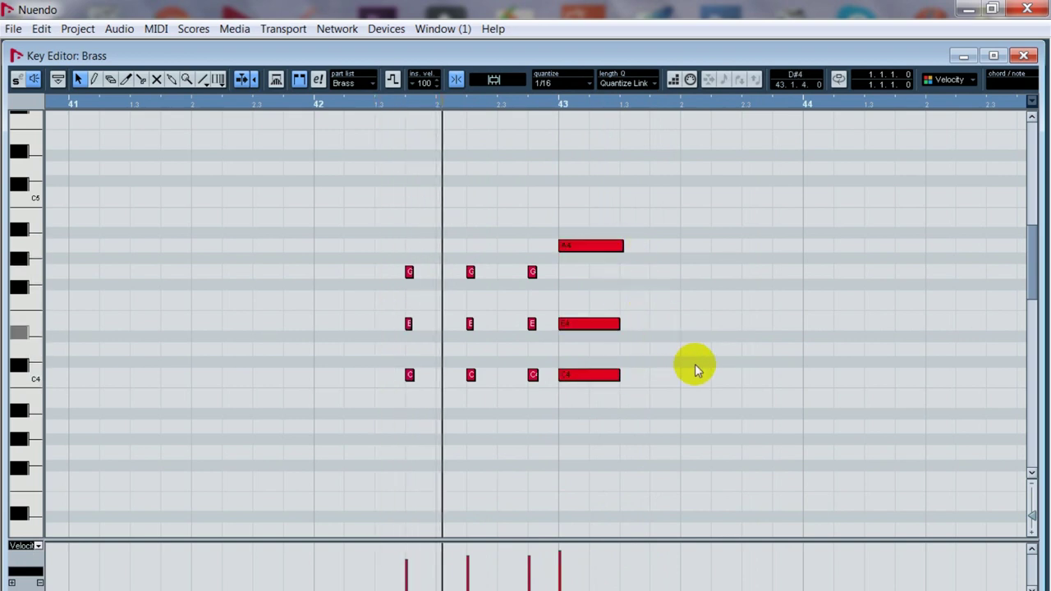
pyautogui.moveTo(621, 246); pyautogui.dragTo(617, 247)
pyautogui.click(687, 262)
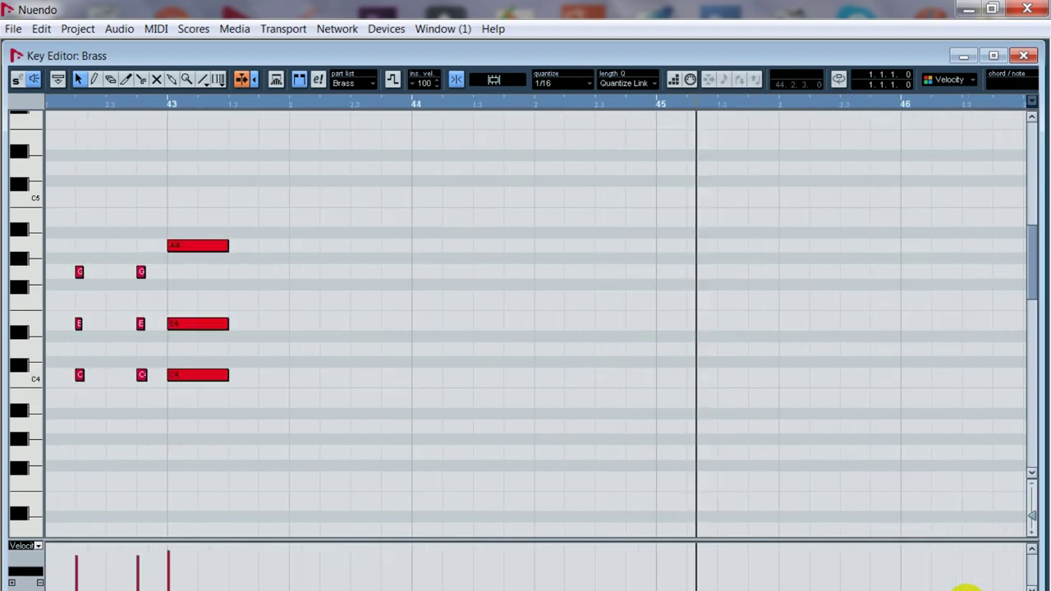
# Step: Listen onward past bar 43, and raise the velocity of the A4, E4 and C4 chord at bar 43 slightly
pyautogui.press('g')
pyautogui.press('g')
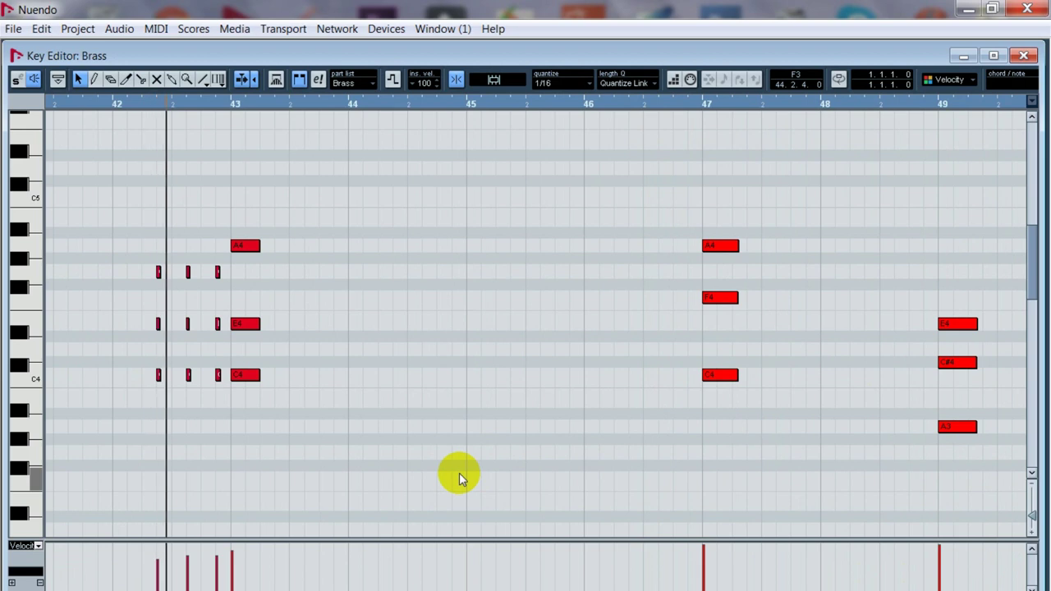
pyautogui.press('g')
pyautogui.press('g')
pyautogui.press('g')
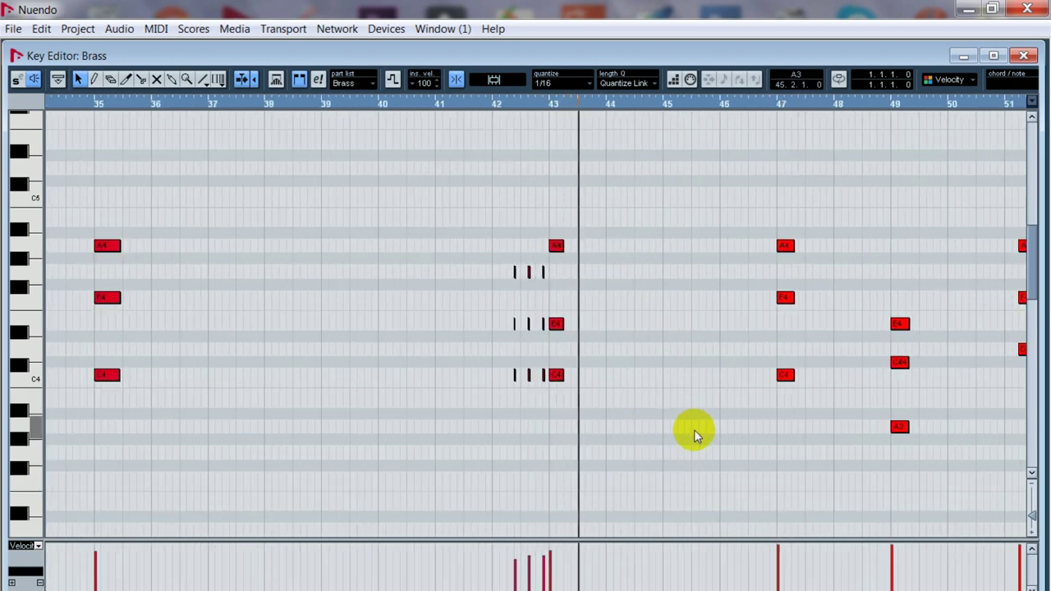
pyautogui.click(558, 246)
pyautogui.press('8')
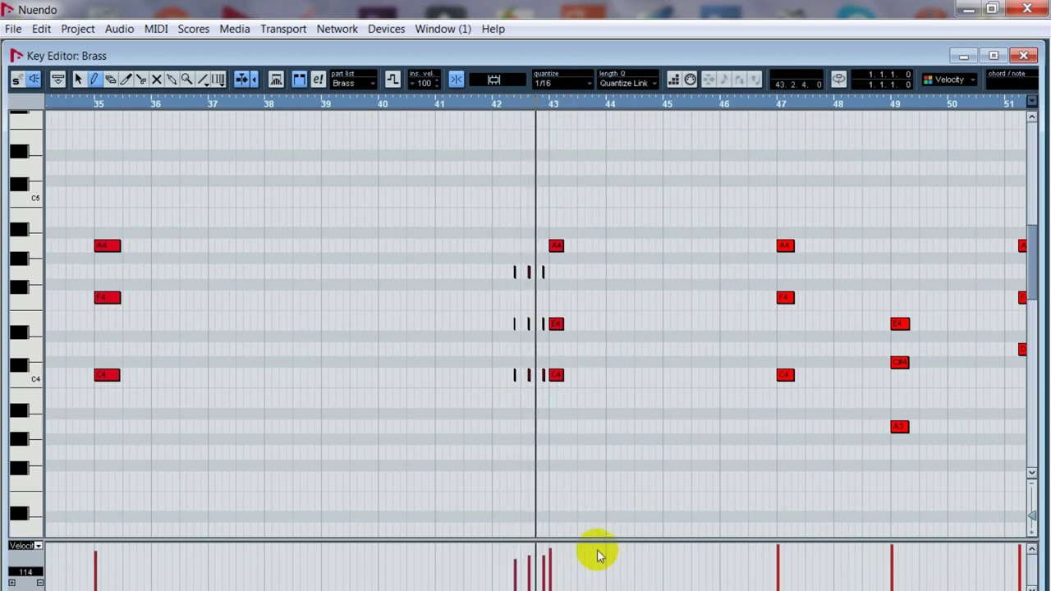
# Step: Lengthen the A4, E4 and C4 notes at bar 43 to one full beat each
pyautogui.press('1')
pyautogui.click(562, 246)
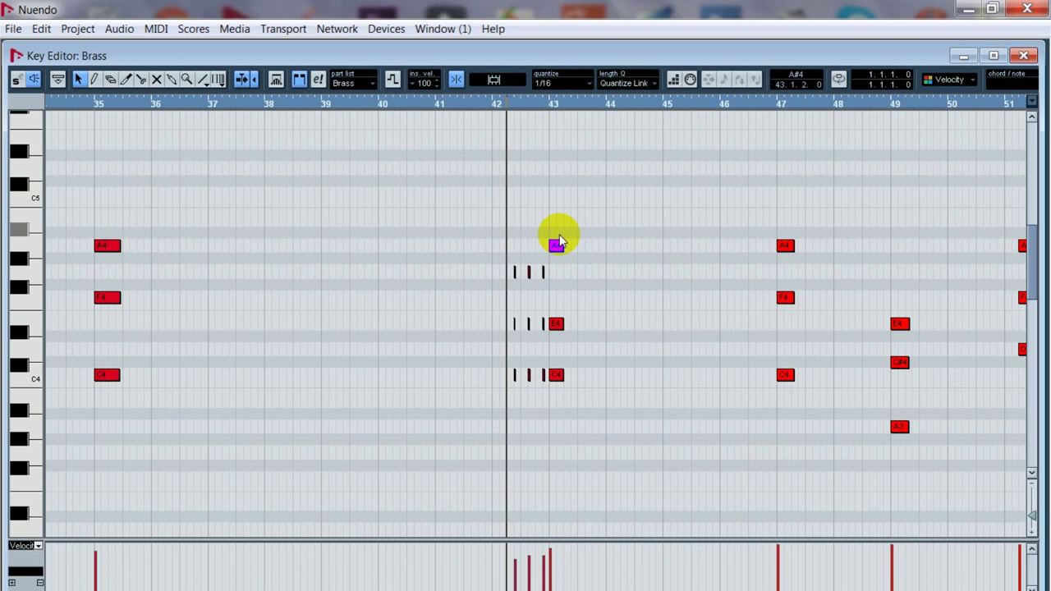
pyautogui.click(556, 323)
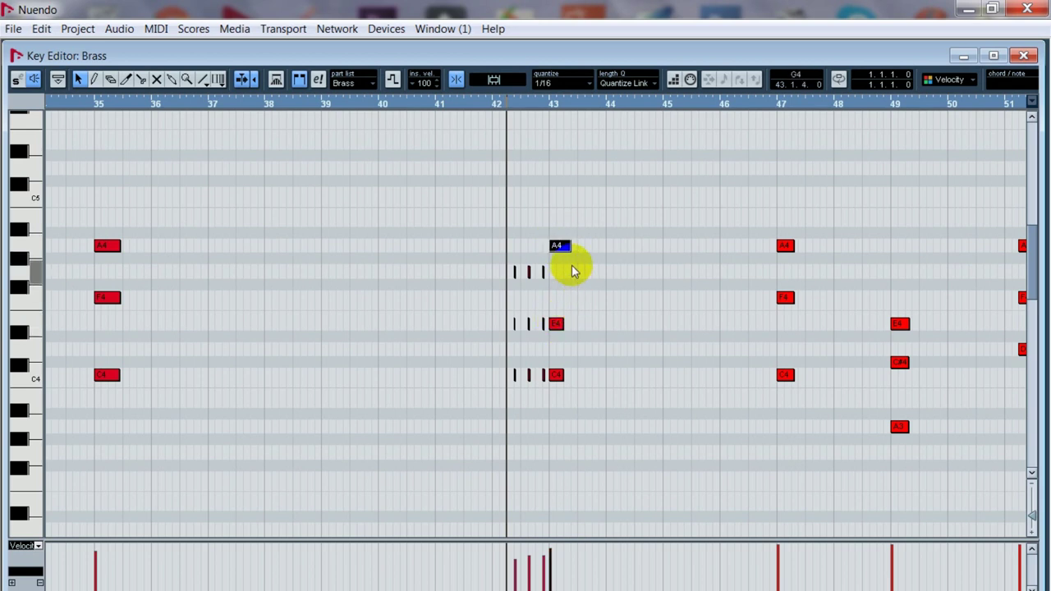
pyautogui.moveTo(570, 248); pyautogui.dragTo(573, 298)
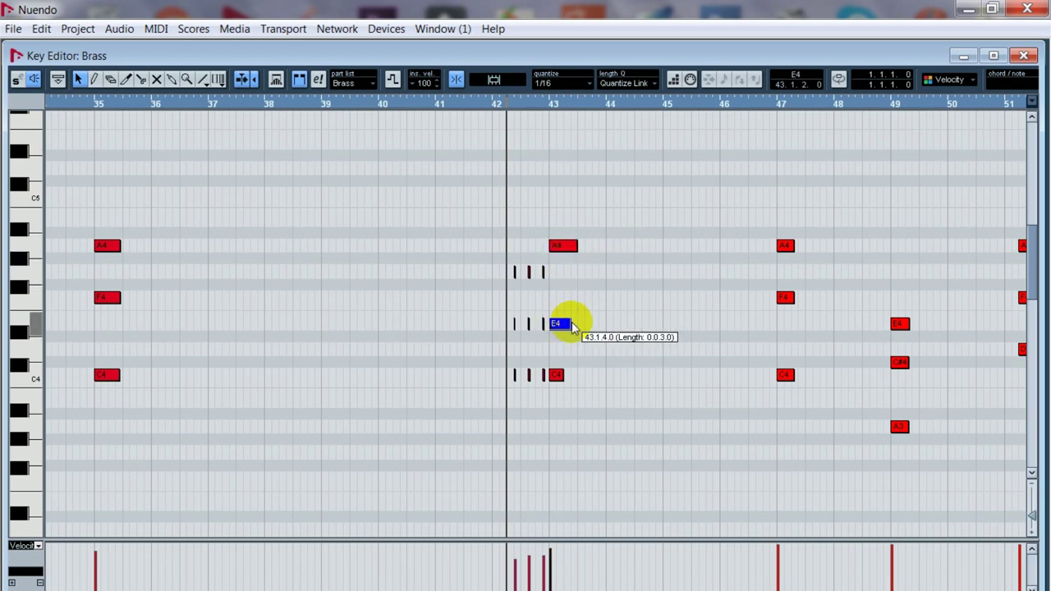
pyautogui.click(556, 376)
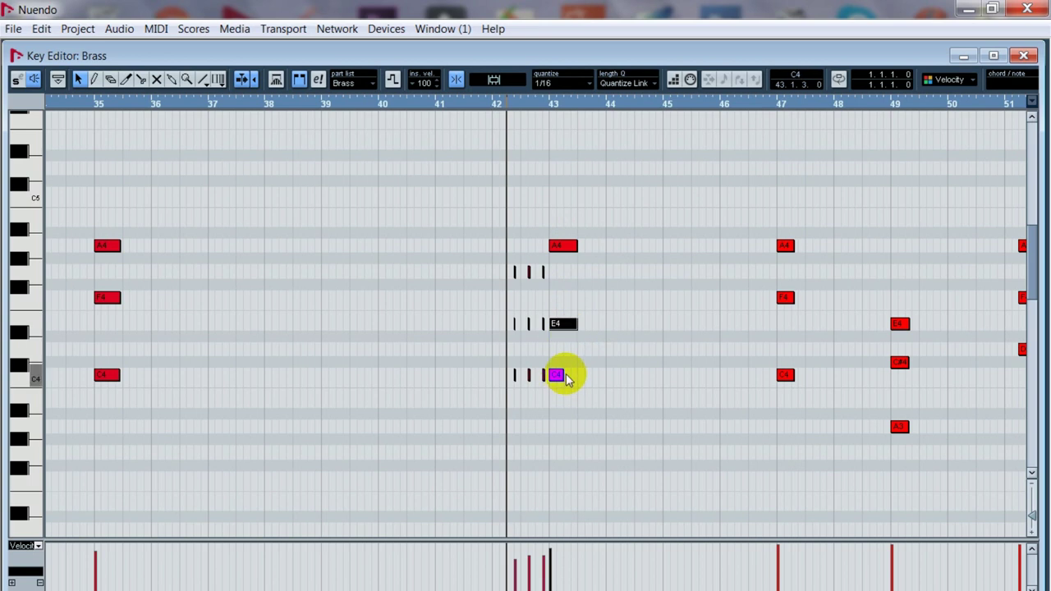
pyautogui.moveTo(568, 377); pyautogui.dragTo(573, 444)
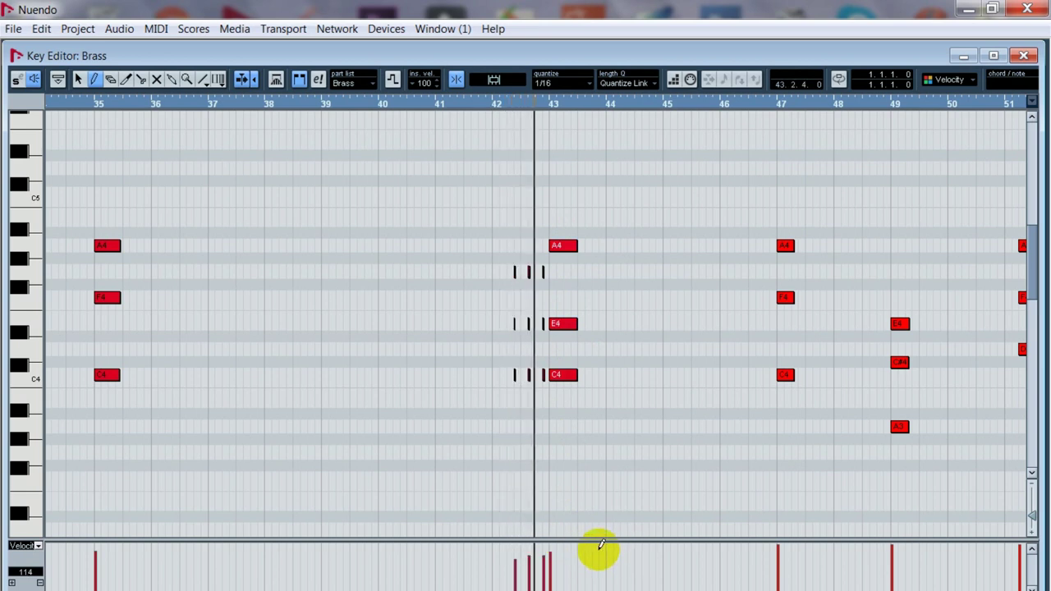
# Step: Fine-tune the velocity of the lengthened bar 43 chord and replay the phrase from bar 42
pyautogui.press('space')
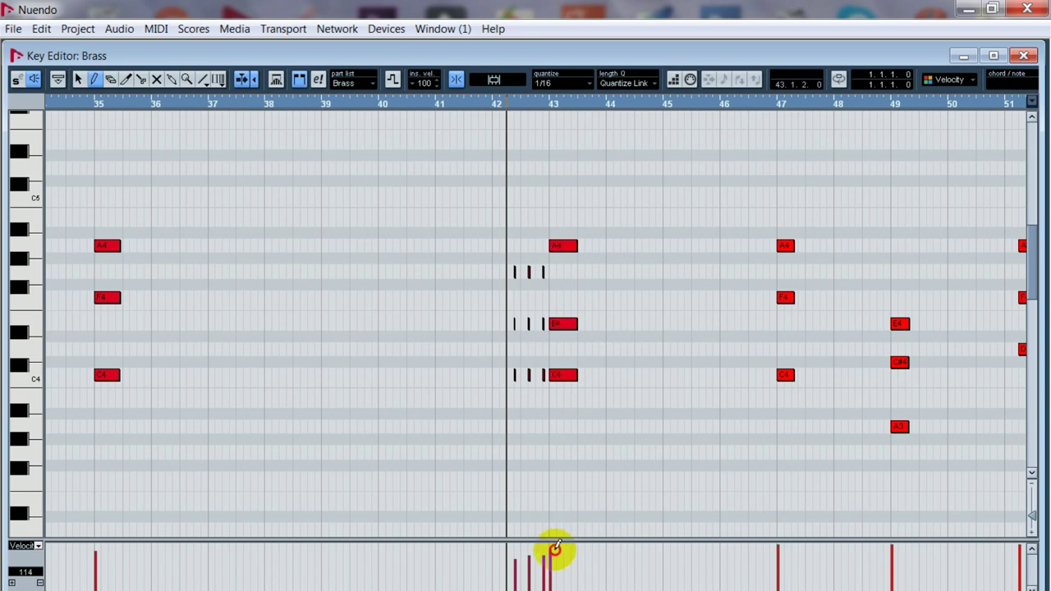
pyautogui.press('space')
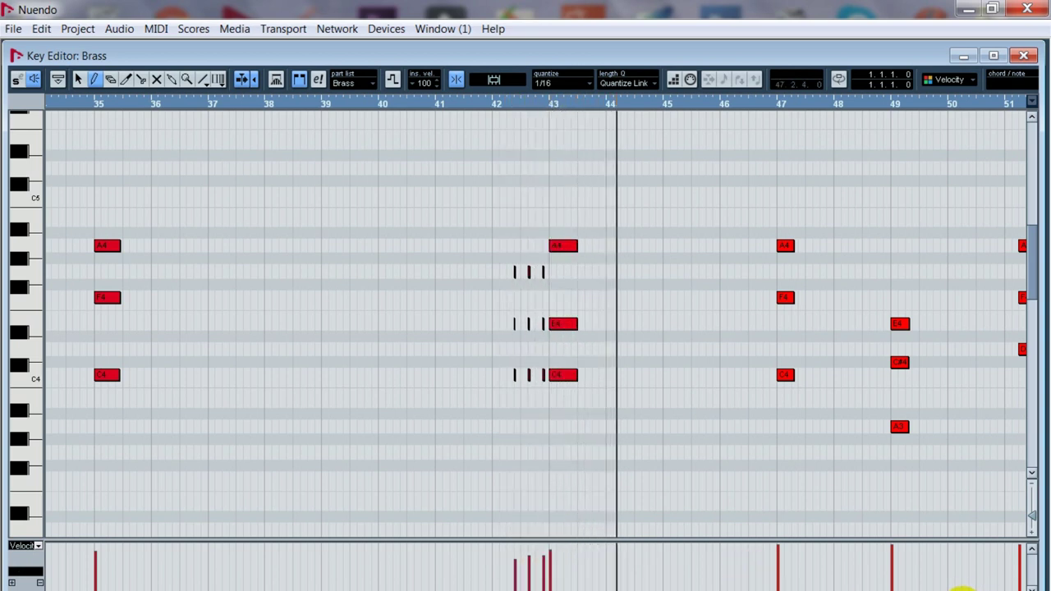
# Step: Listen onward through bar 51, and delete the E4, C#4 and A3 chord at bar 49
pyautogui.hscroll(3, 953, 579)
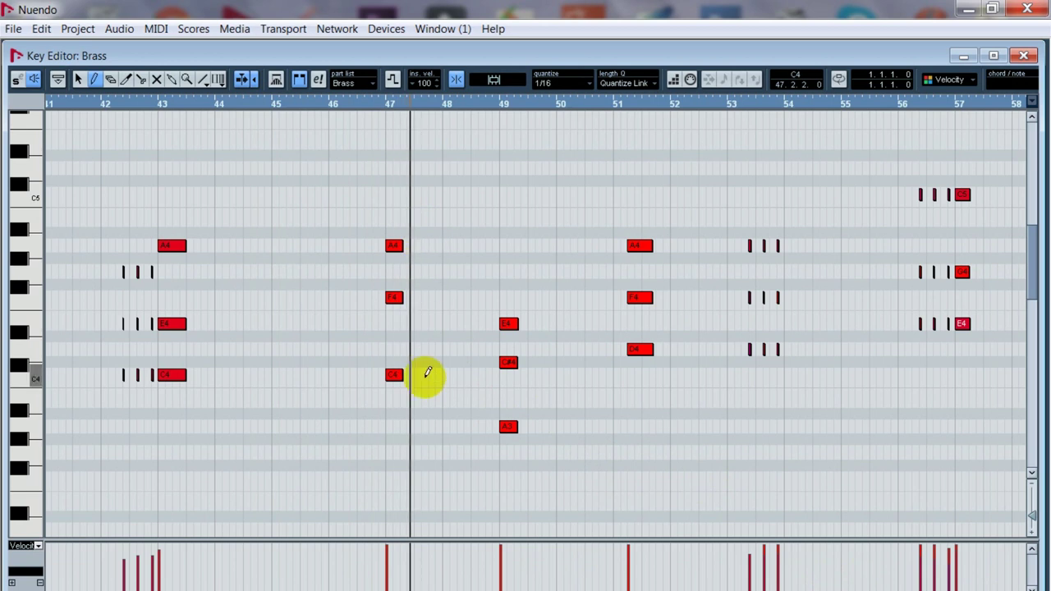
pyautogui.click(509, 361)
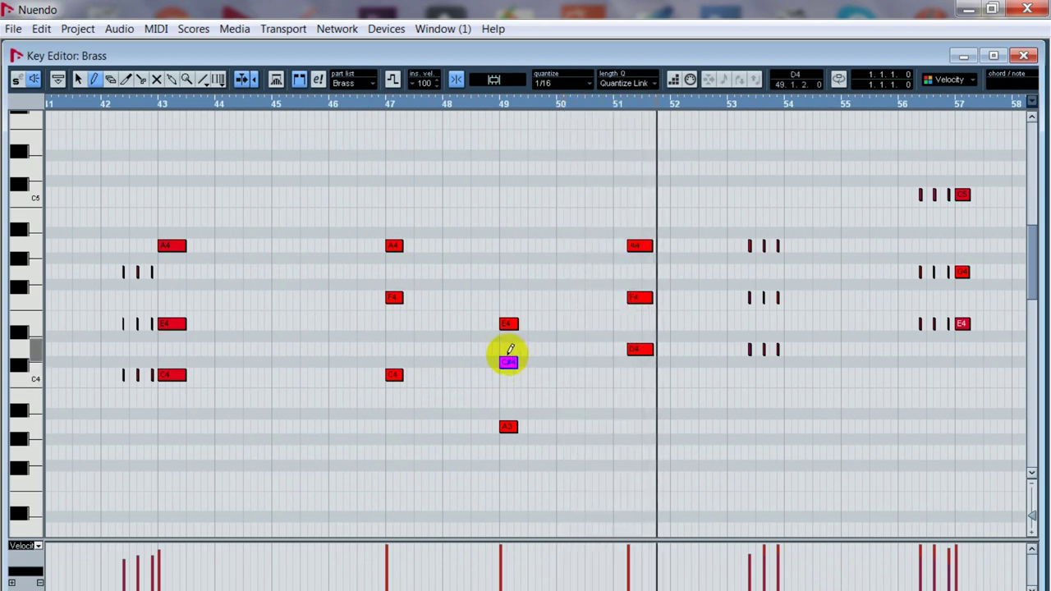
pyautogui.press('space')
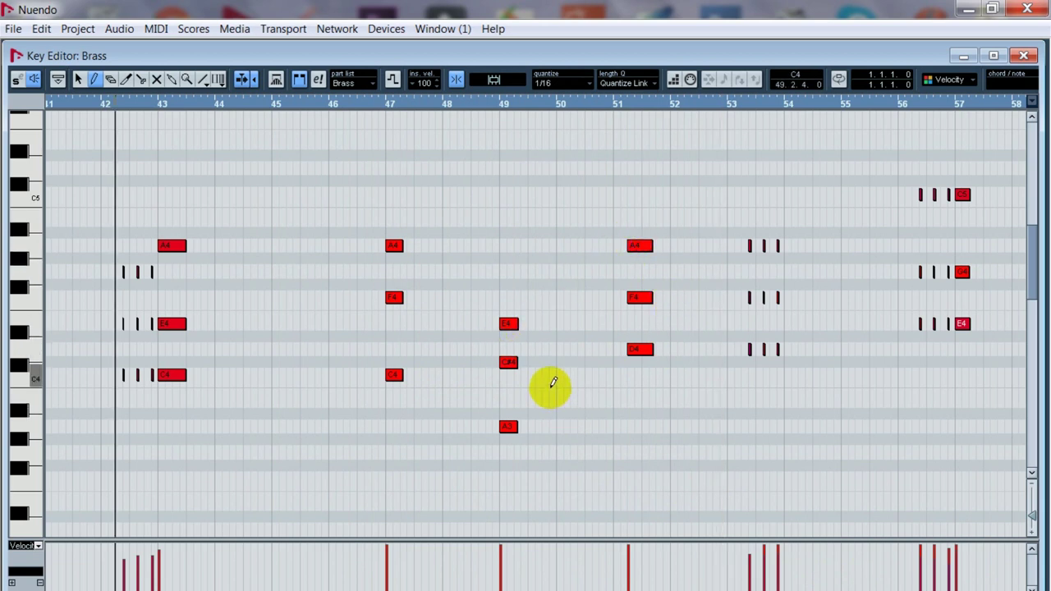
pyautogui.press('1')
pyautogui.press('space')
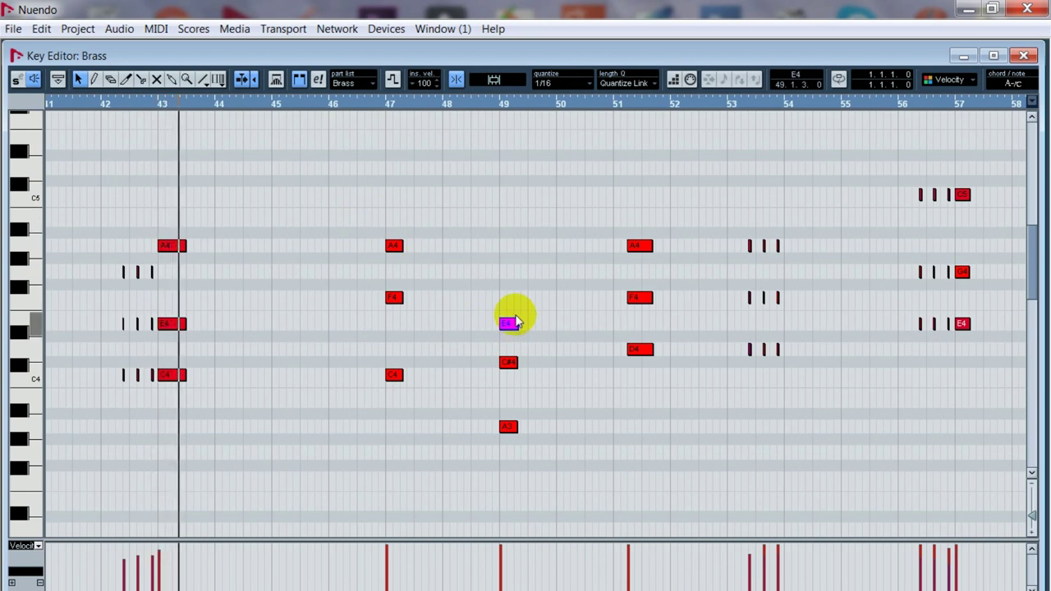
pyautogui.moveTo(513, 322); pyautogui.dragTo(535, 495)
pyautogui.press('Delete')
pyautogui.click(606, 215)
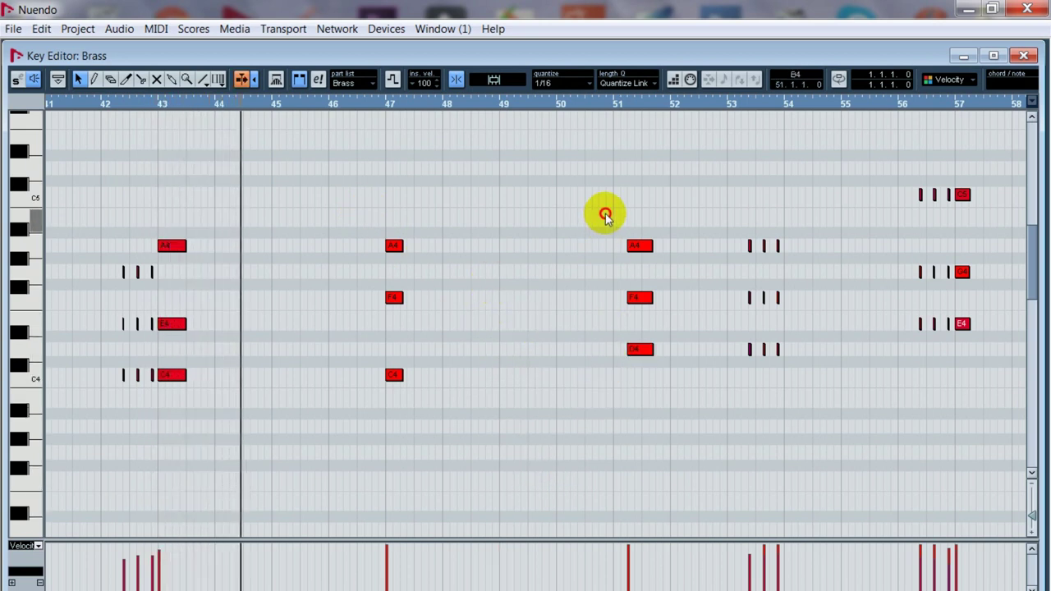
# Step: Lower the velocity of the A4, F4 and D4 chord at bar 51 to 114 and replay the passage
pyautogui.moveTo(606, 215); pyautogui.dragTo(661, 361)
pyautogui.click(601, 103)
pyautogui.click(692, 401)
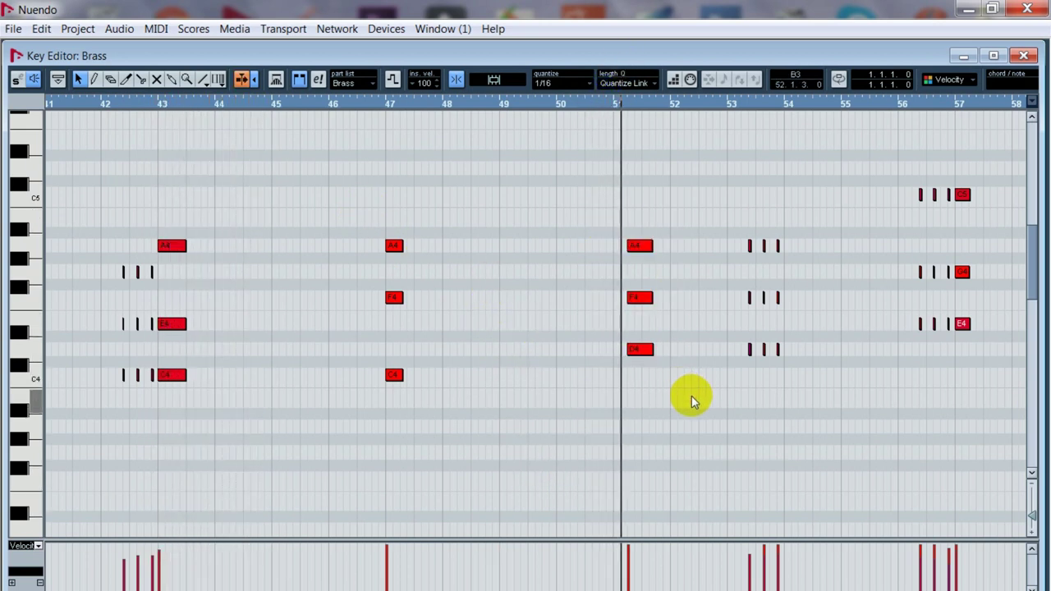
pyautogui.press('h')
pyautogui.press('h')
pyautogui.press('h')
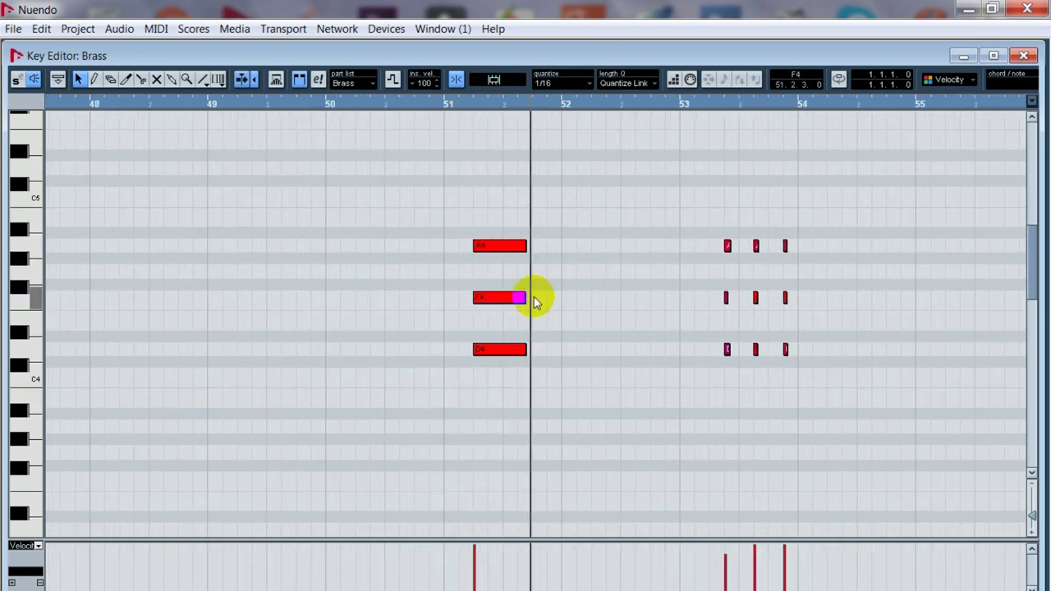
pyautogui.press('space')
pyautogui.moveTo(489, 202); pyautogui.dragTo(554, 524)
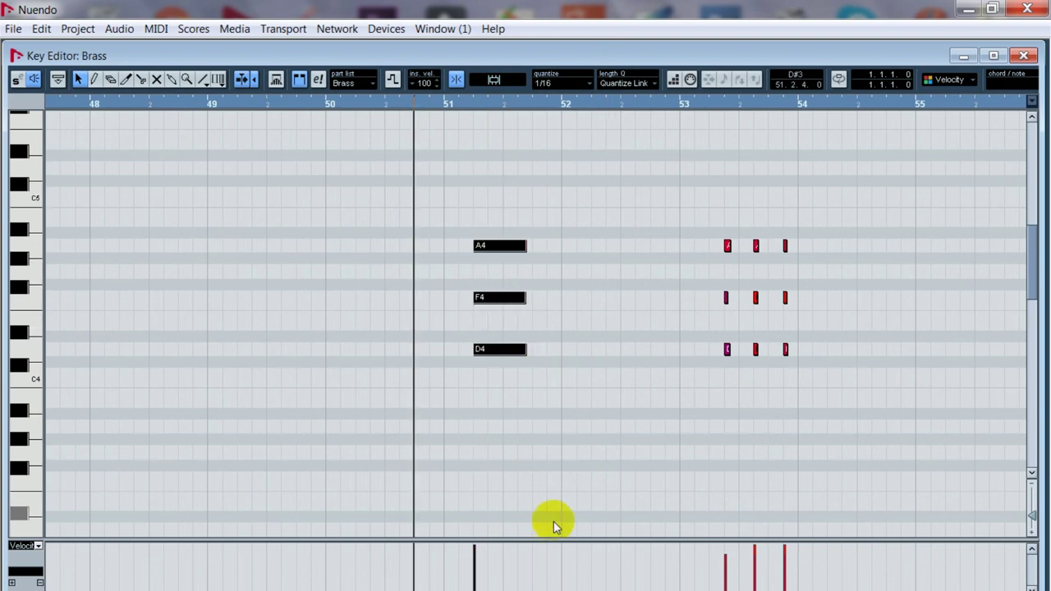
pyautogui.click(547, 510)
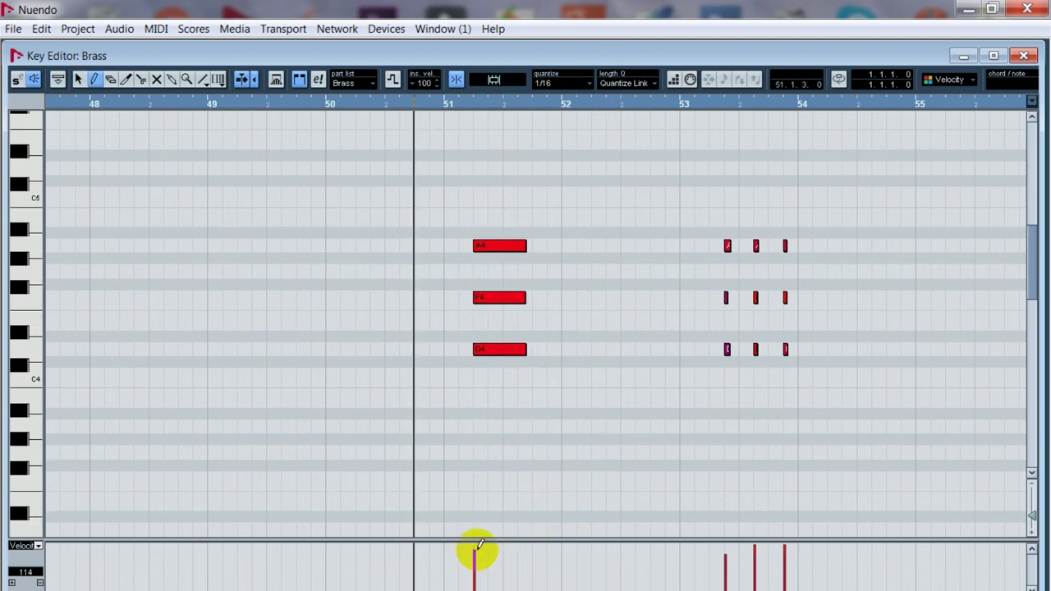
pyautogui.press('space')
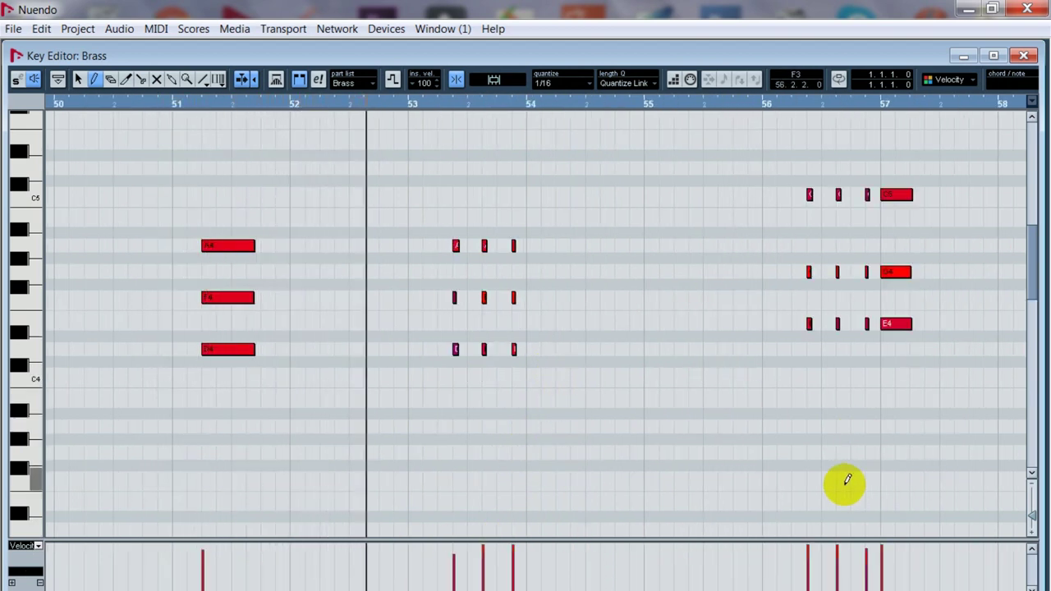
# Step: Lower the velocities of the second and third stabs in bar 53, the third to 108, and replay from bar 53
pyautogui.press('space')
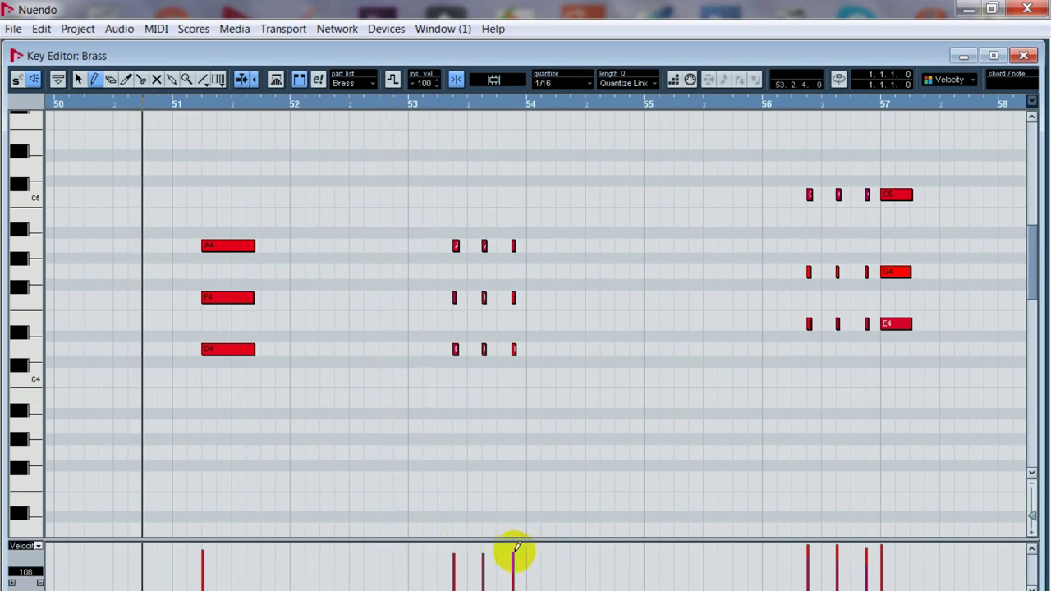
pyautogui.click(413, 104)
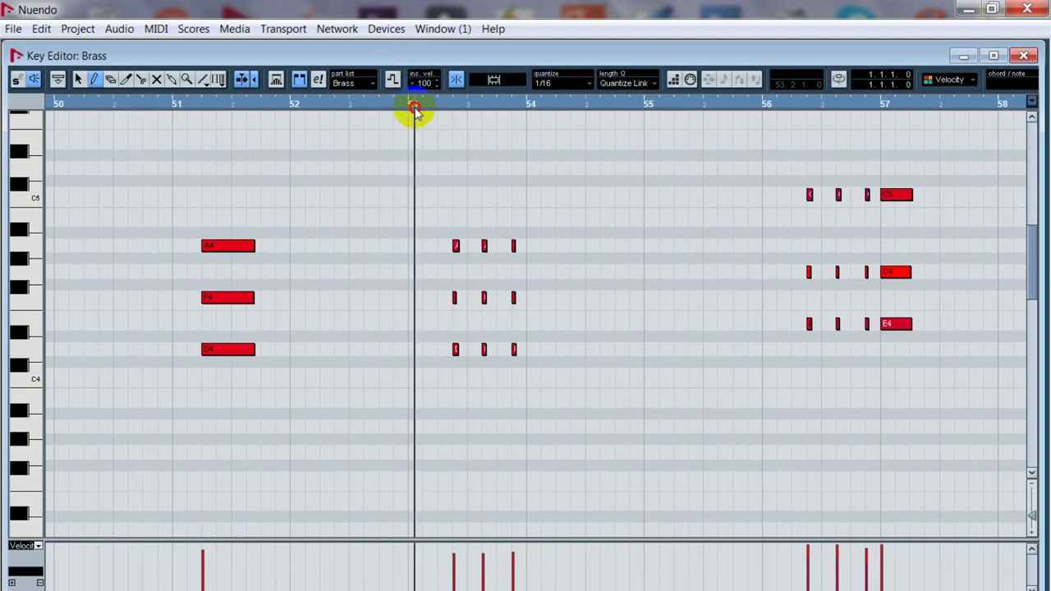
pyautogui.press('space')
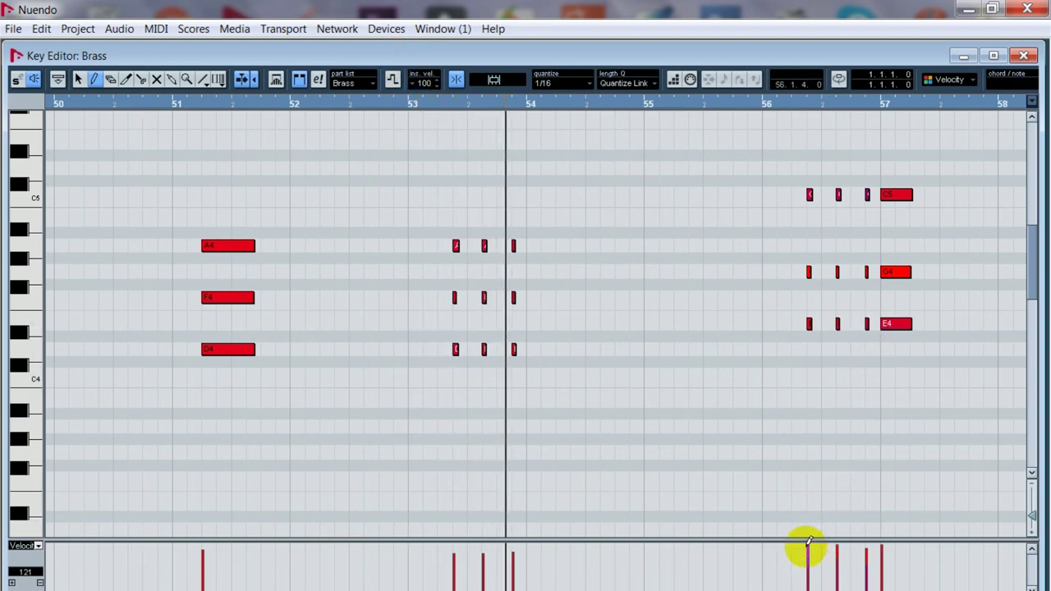
# Step: Lower the velocities of the bar 56 stabs slightly and of the C5, G4 and E4 chord at bar 57 to 117, then audition from bar 53
pyautogui.press('space')
pyautogui.press('space')
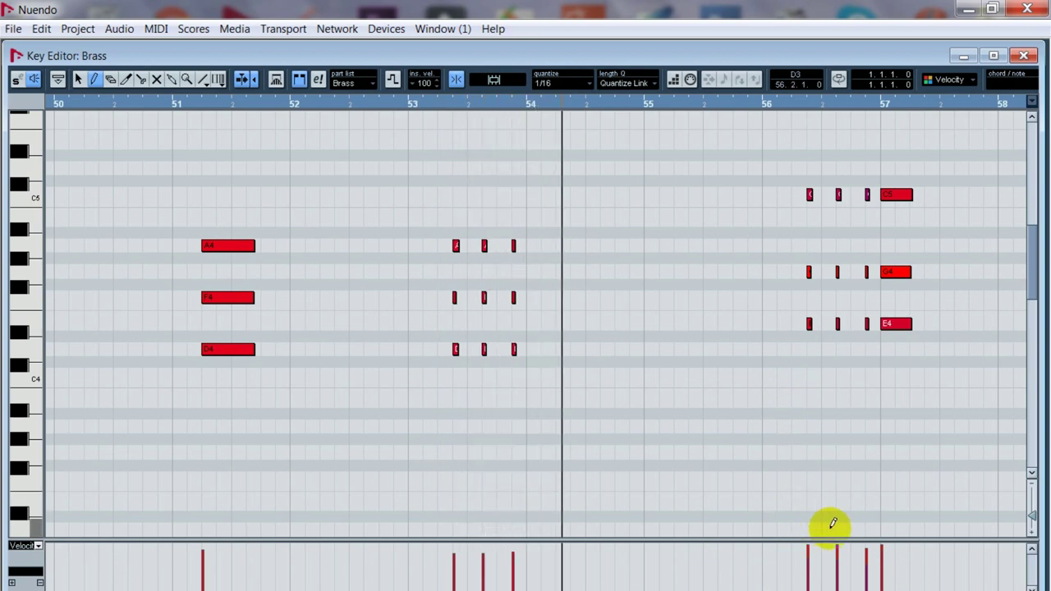
pyautogui.press('space')
pyautogui.press('space')
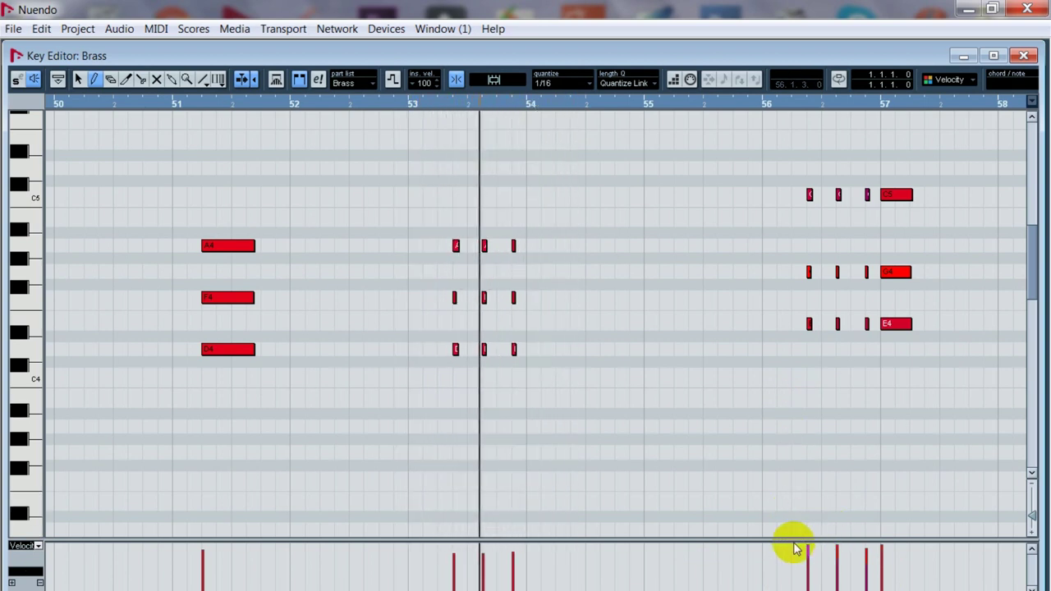
pyautogui.press('space')
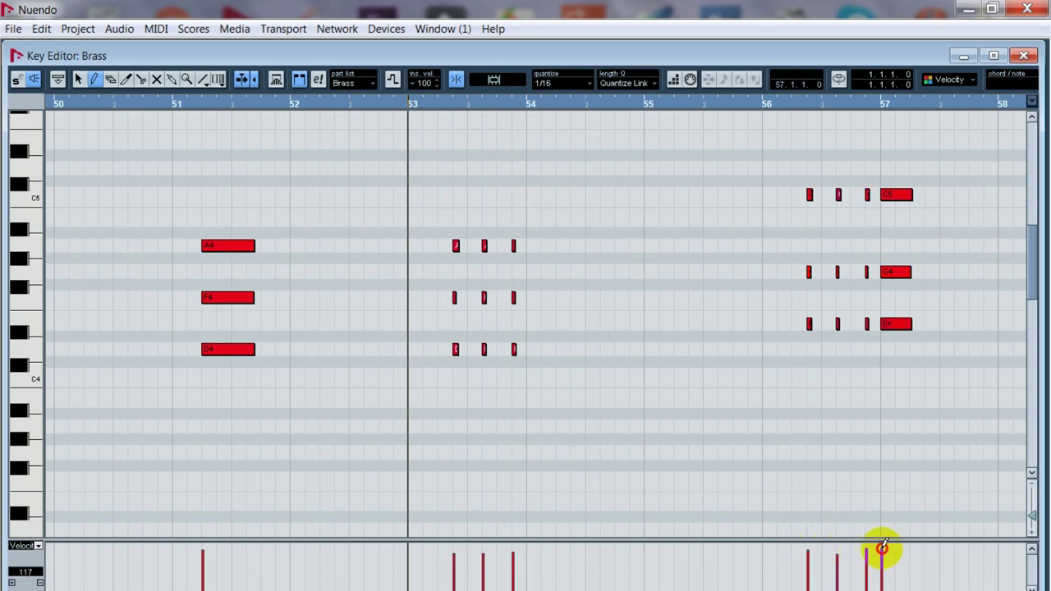
pyautogui.press('space')
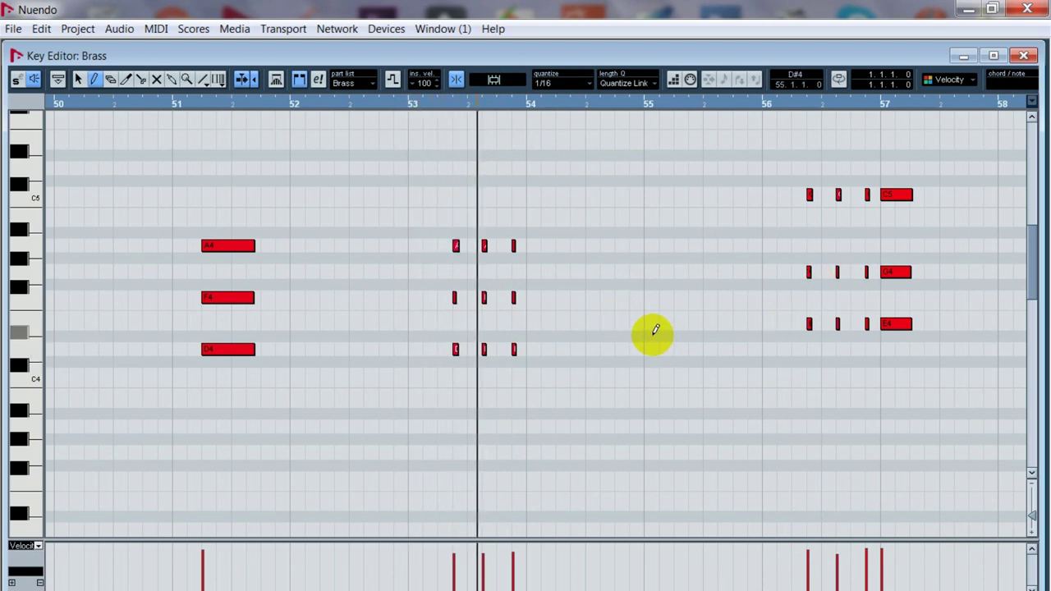
pyautogui.press('space')
# Step: Duplicate the last A4, F4 and D4 stab of bar 53 and place the copy at the start of bar 54
pyautogui.press('1')
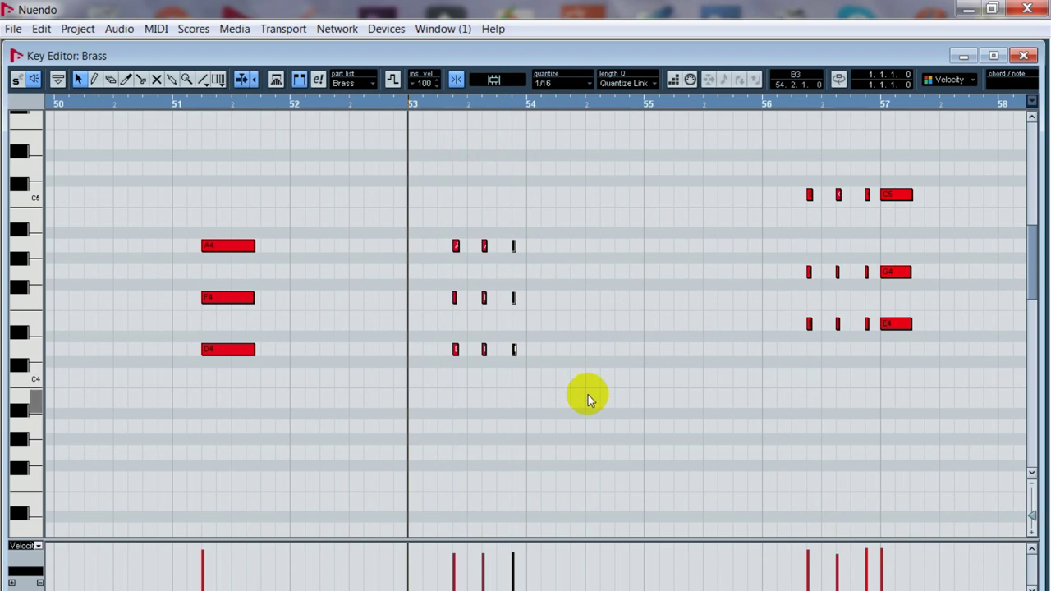
pyautogui.hotkey('ctrl', 'd')
pyautogui.moveTo(518, 248); pyautogui.dragTo(539, 256)
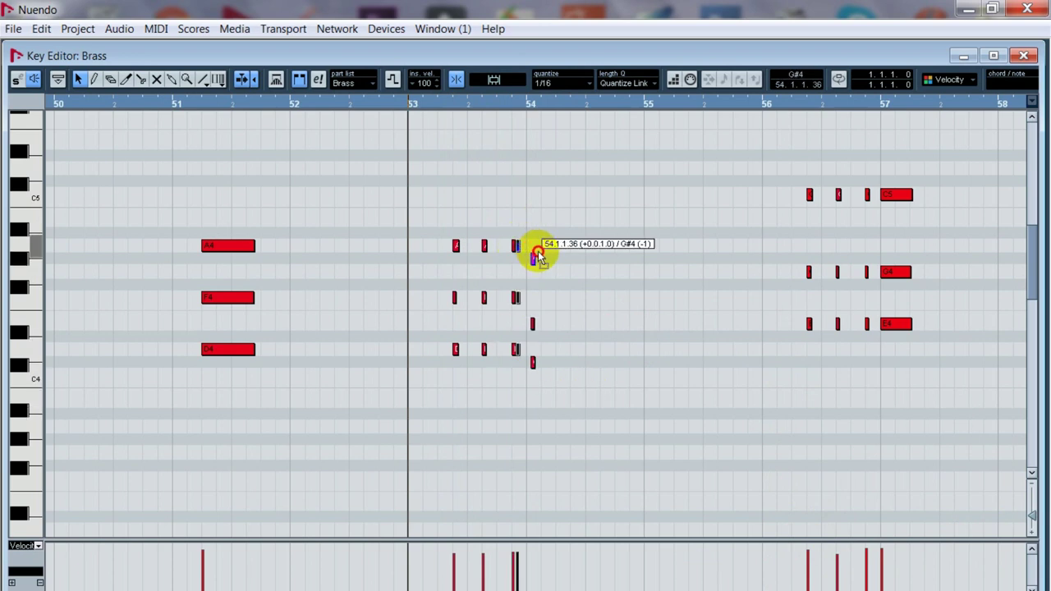
pyautogui.press('space')
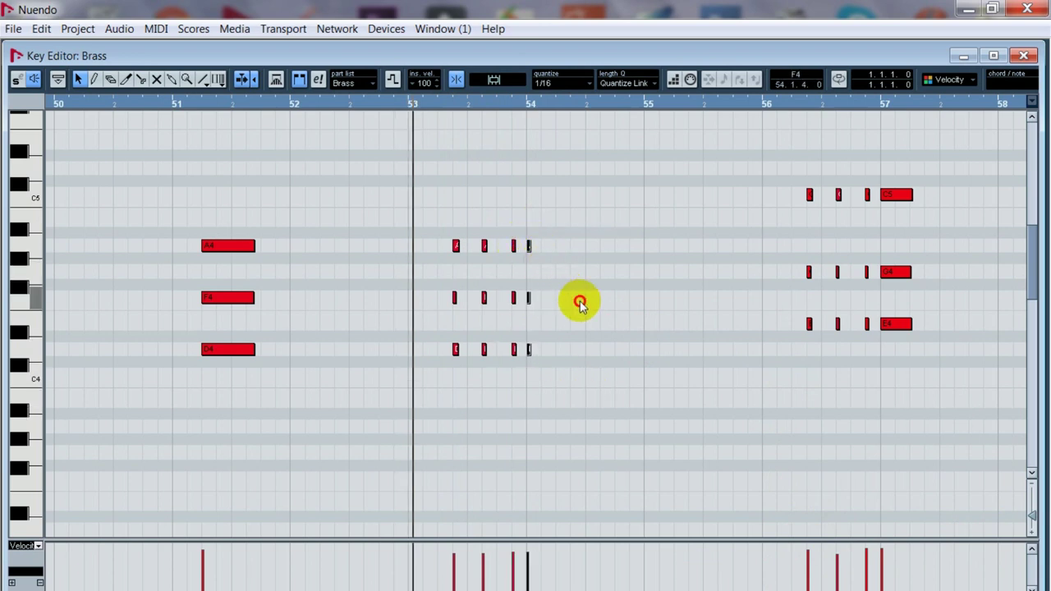
pyautogui.click(708, 397)
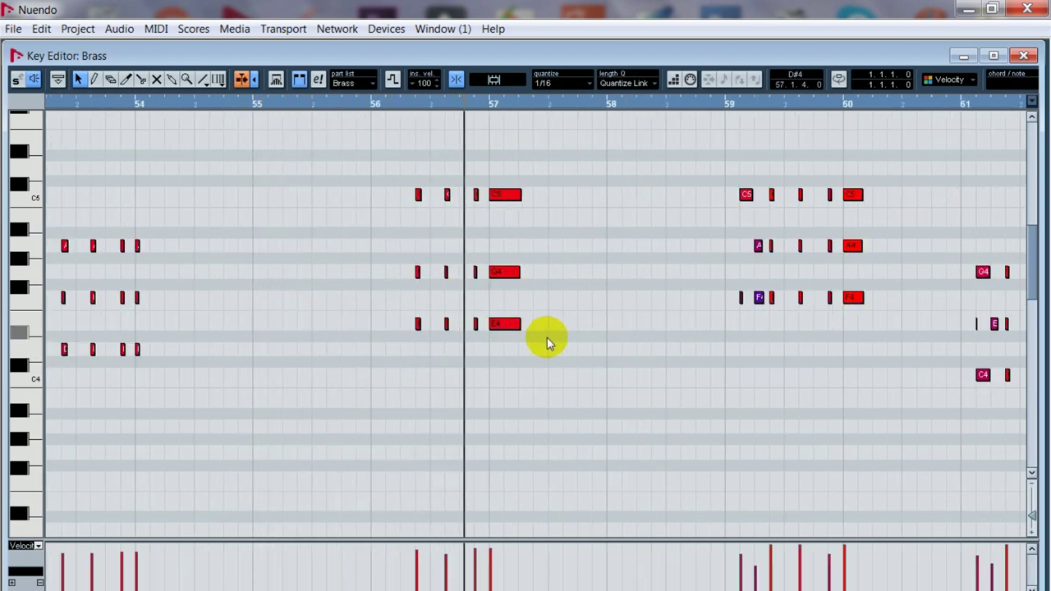
# Step: Lengthen the A4, F4 and D4 notes at bar 54 to one full beat each and raise their velocity slightly
pyautogui.moveTo(510, 170); pyautogui.dragTo(534, 279)
pyautogui.click(164, 232)
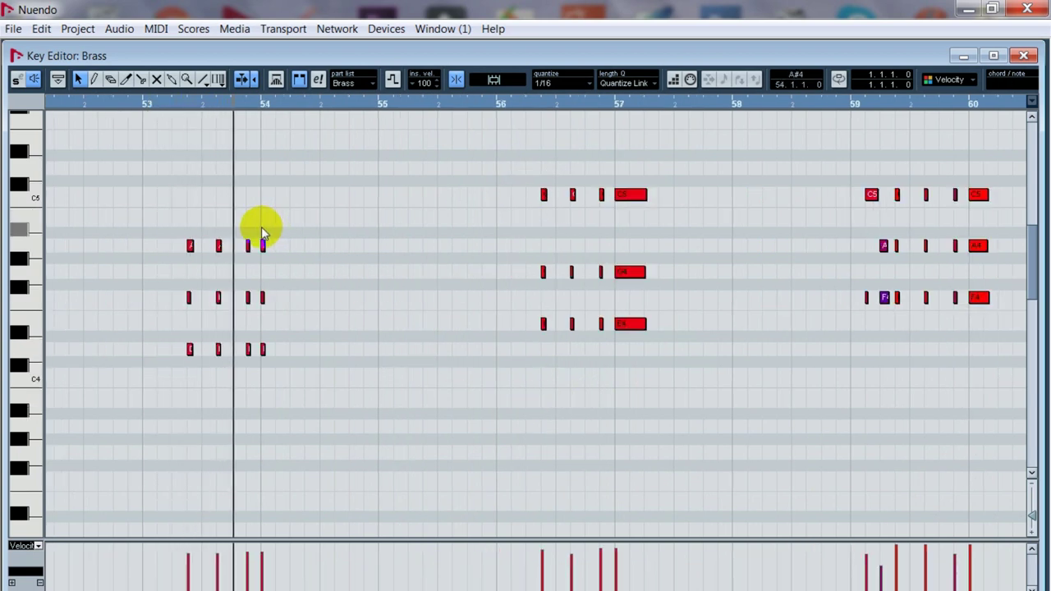
pyautogui.click(248, 246)
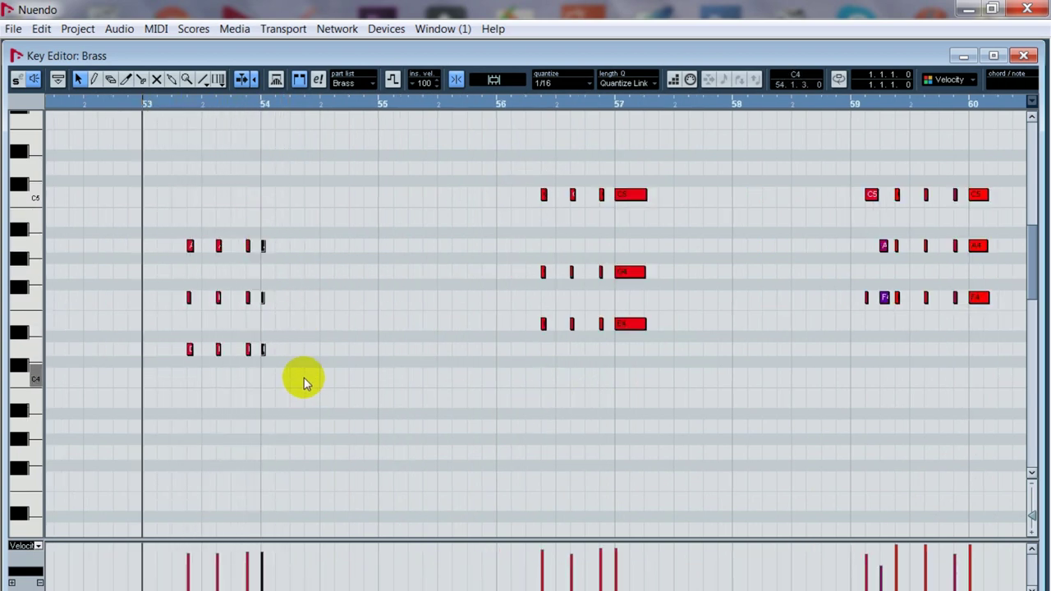
pyautogui.press('h')
pyautogui.press('h')
pyautogui.moveTo(787, 246); pyautogui.dragTo(903, 254)
pyautogui.click(955, 466)
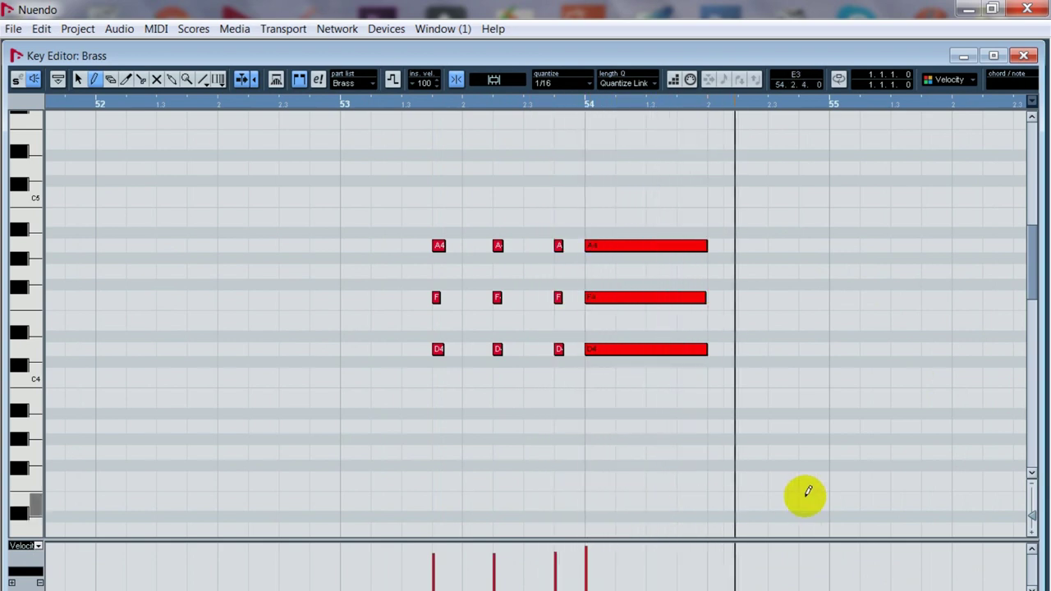
# Step: Lengthen the C5, G4 and E4 notes at bar 57 to one full beat each
pyautogui.press('g')
pyautogui.press('g')
pyautogui.press('g')
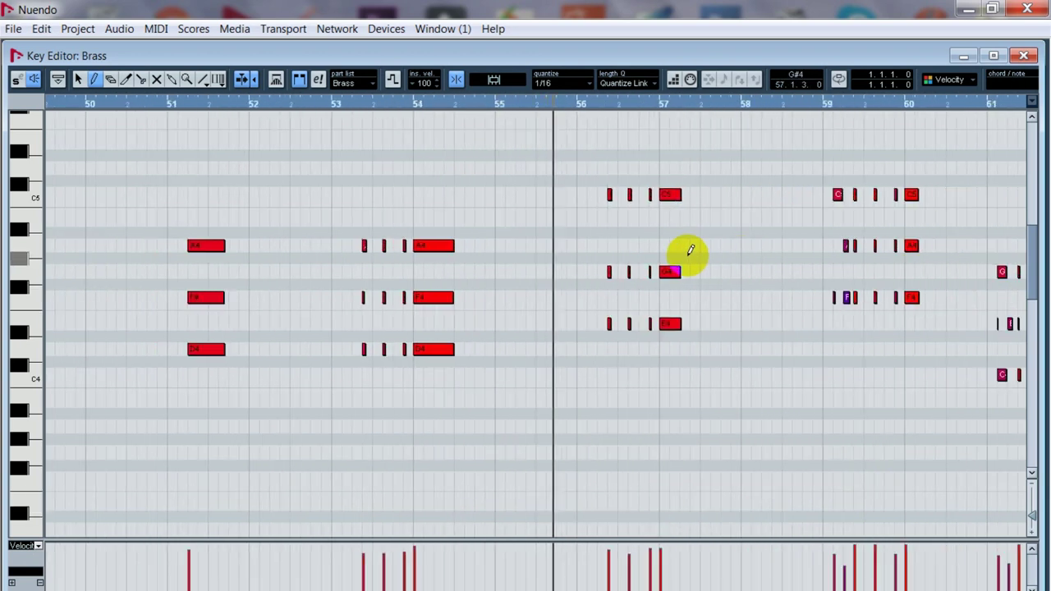
pyautogui.press('1')
pyautogui.moveTo(726, 395); pyautogui.dragTo(697, 216)
pyautogui.click(715, 311)
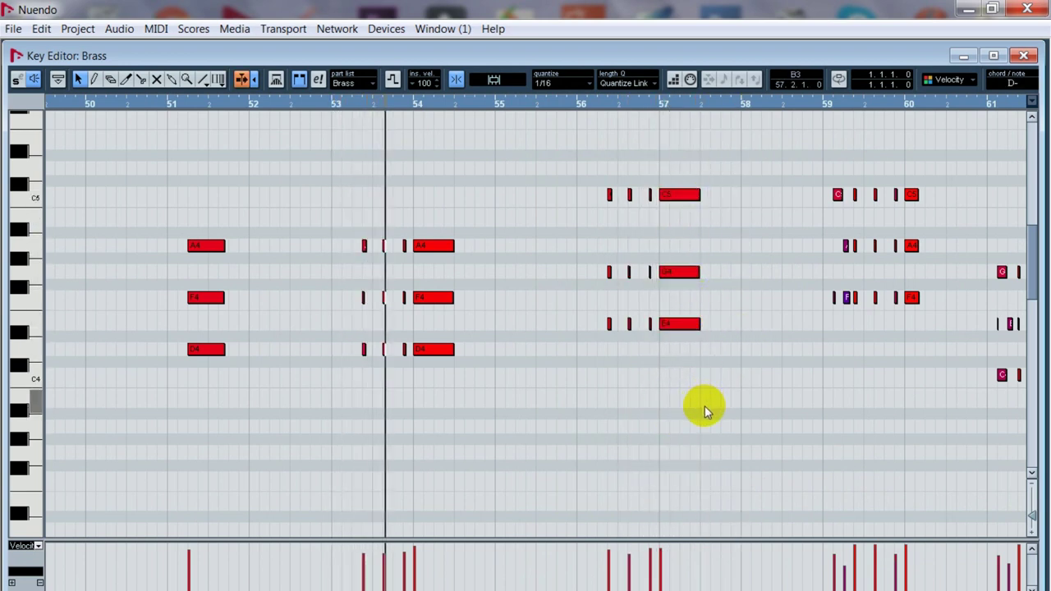
# Step: Listen to the edited passage up to bar 59, checking the stabs and the lengthened chord around bar 57
pyautogui.press('h')
pyautogui.press('h')
pyautogui.press('h')
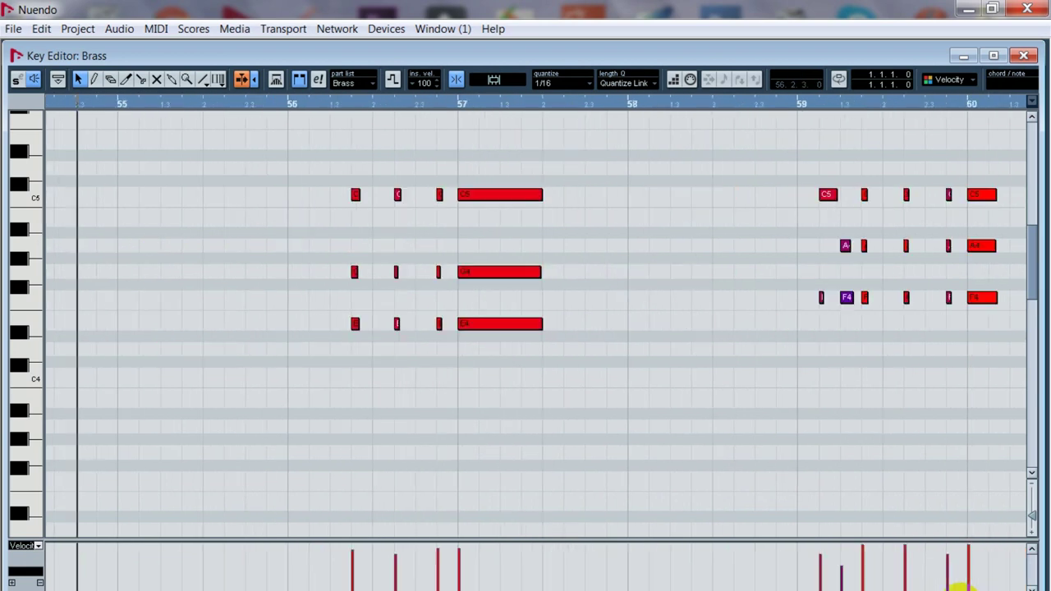
pyautogui.click(439, 275)
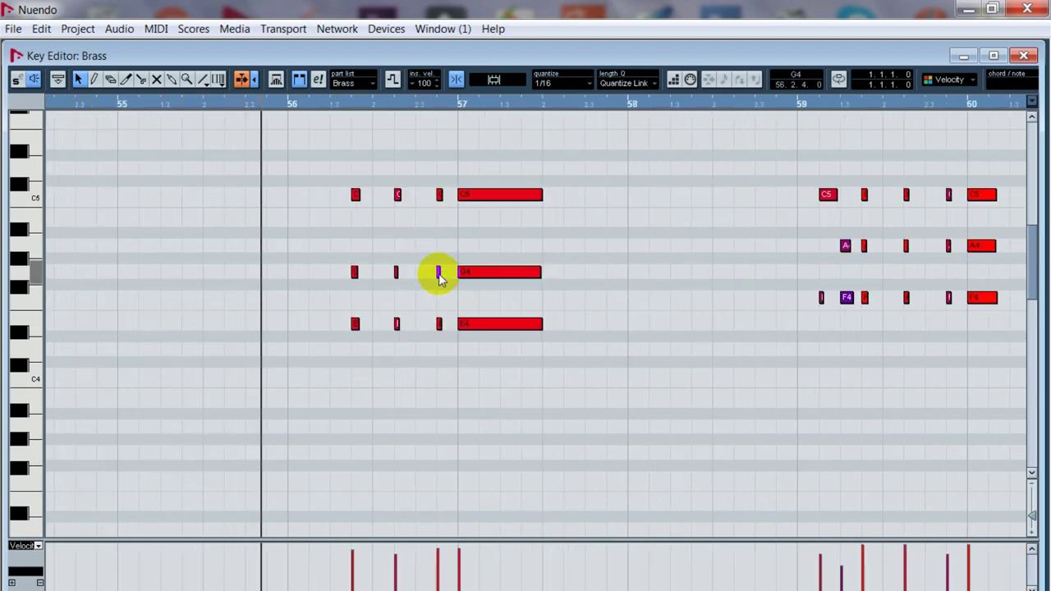
pyautogui.click(465, 368)
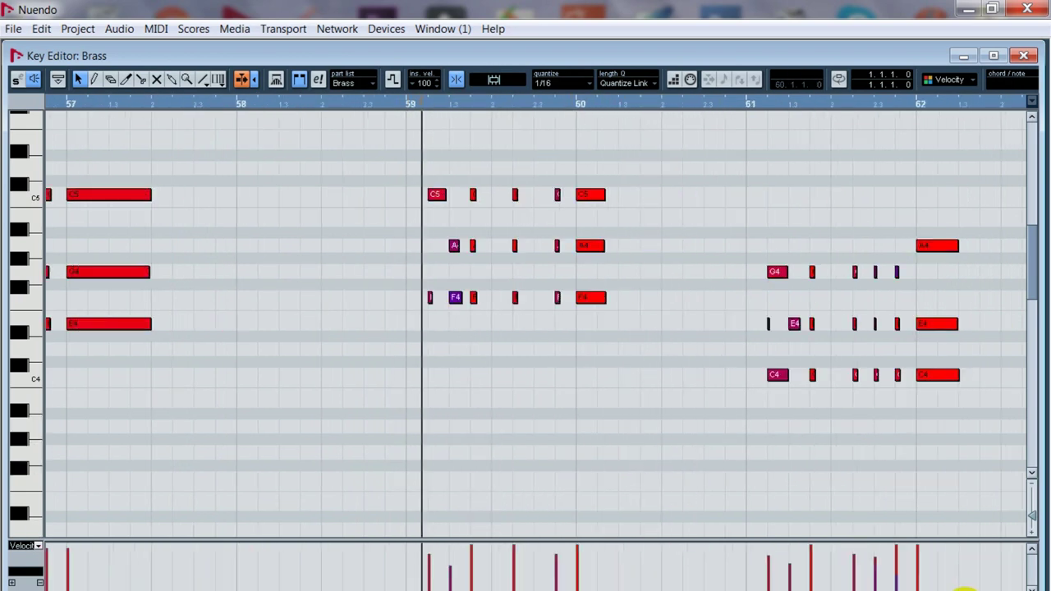
pyautogui.press('space')
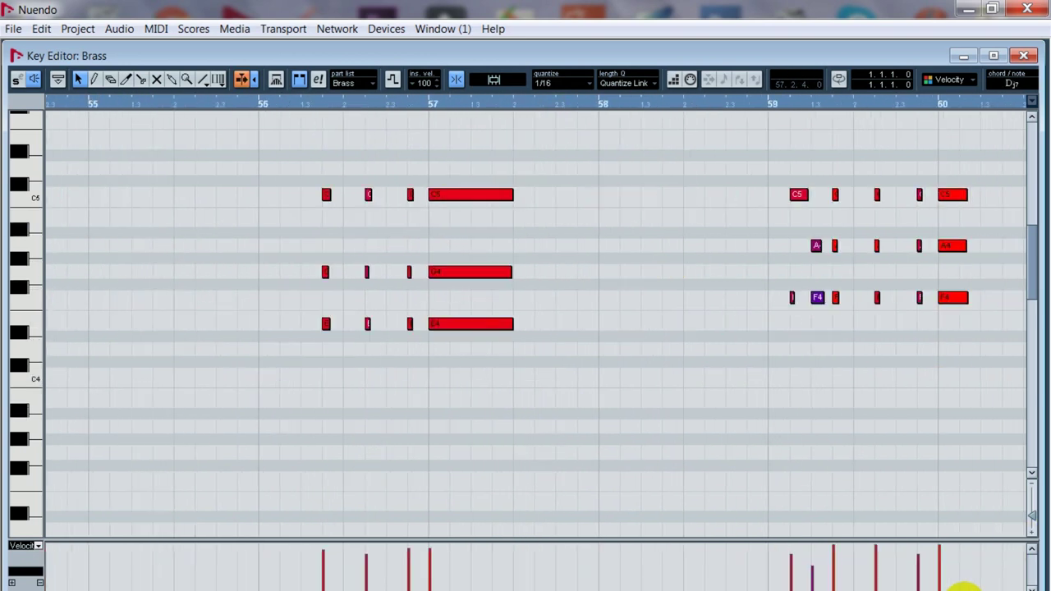
pyautogui.press('space')
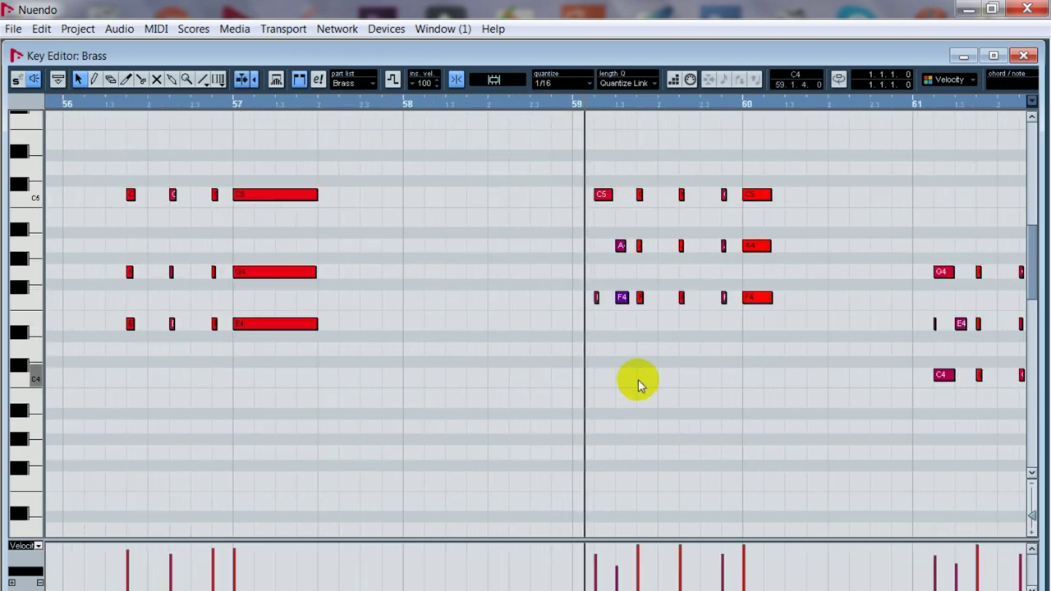
pyautogui.press('space')
# Step: Even out the velocities of the brass notes from bar 59 to the chord at bar 60 and replay the phrase
pyautogui.moveTo(565, 149); pyautogui.dragTo(756, 350)
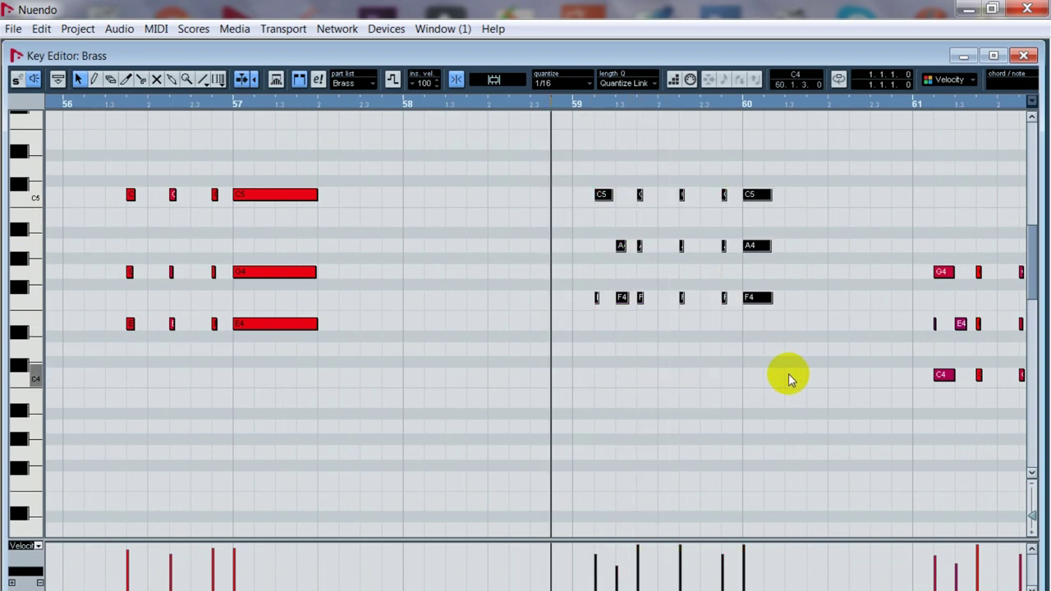
pyautogui.click(777, 385)
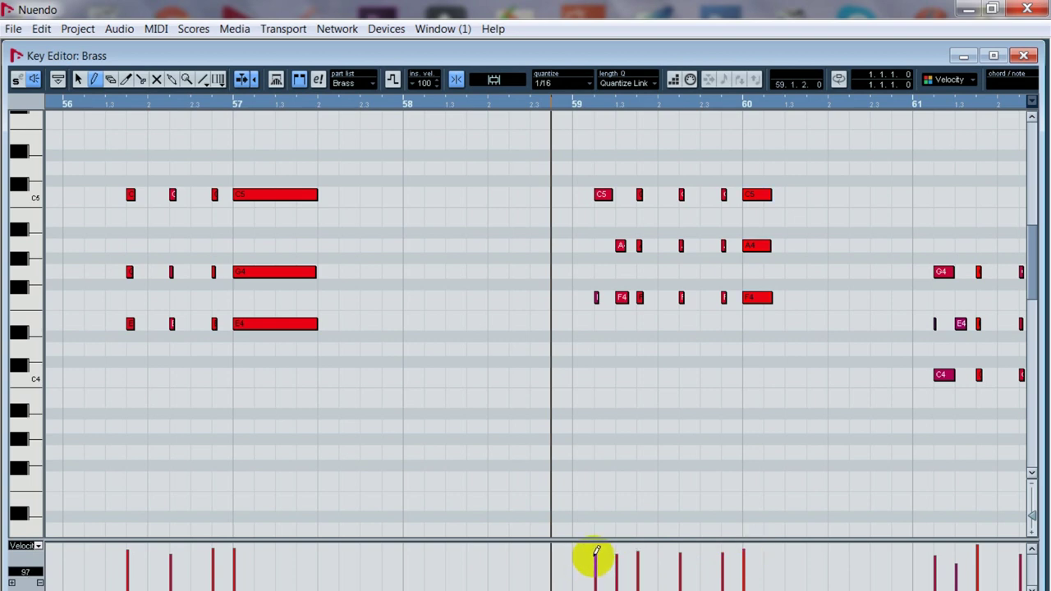
pyautogui.press('space')
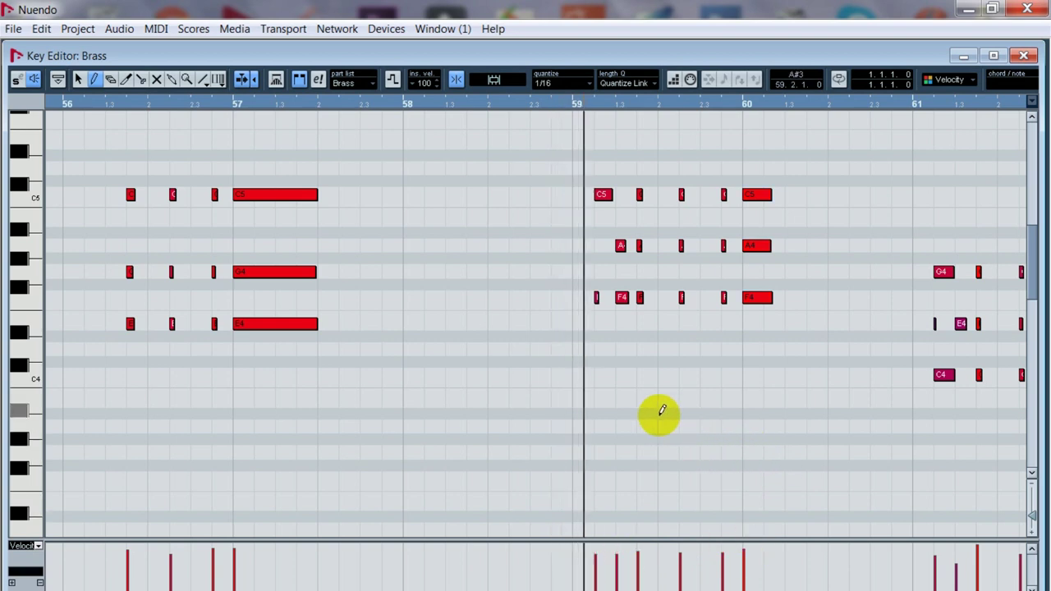
pyautogui.press('space')
pyautogui.press('space')
pyautogui.press('space')
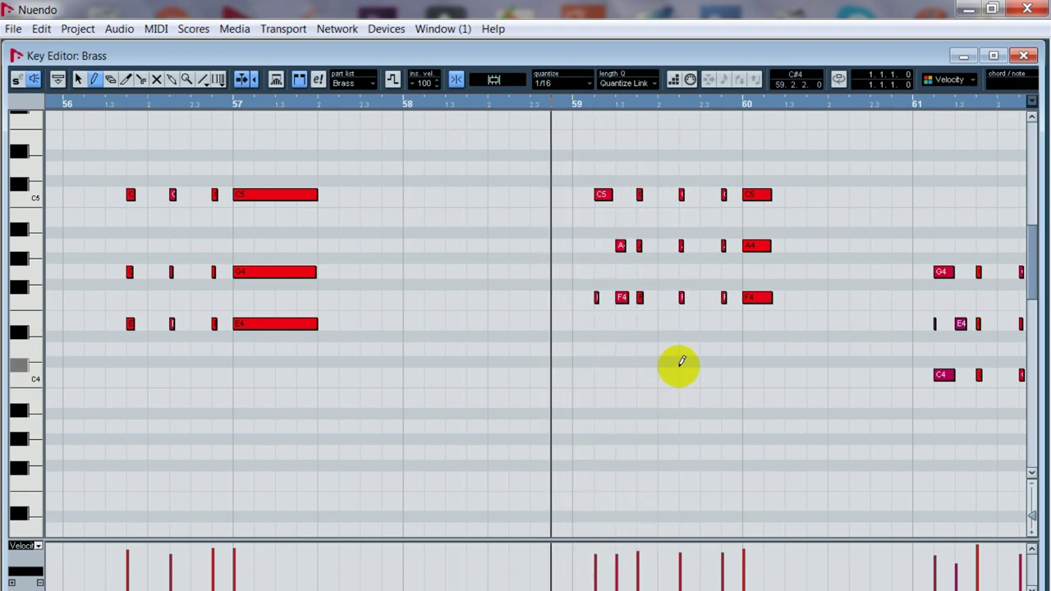
# Step: Replay the phrase at bar 59 and check the timing of the staggered C5, A4 and F4 notes at its start
pyautogui.press('space')
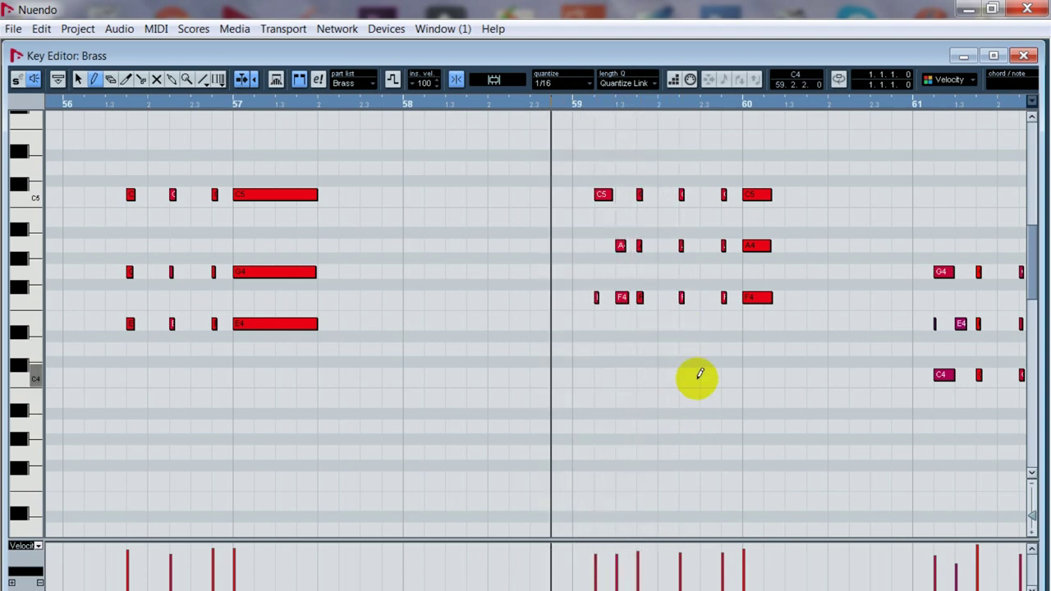
pyautogui.press('space')
pyautogui.press('space')
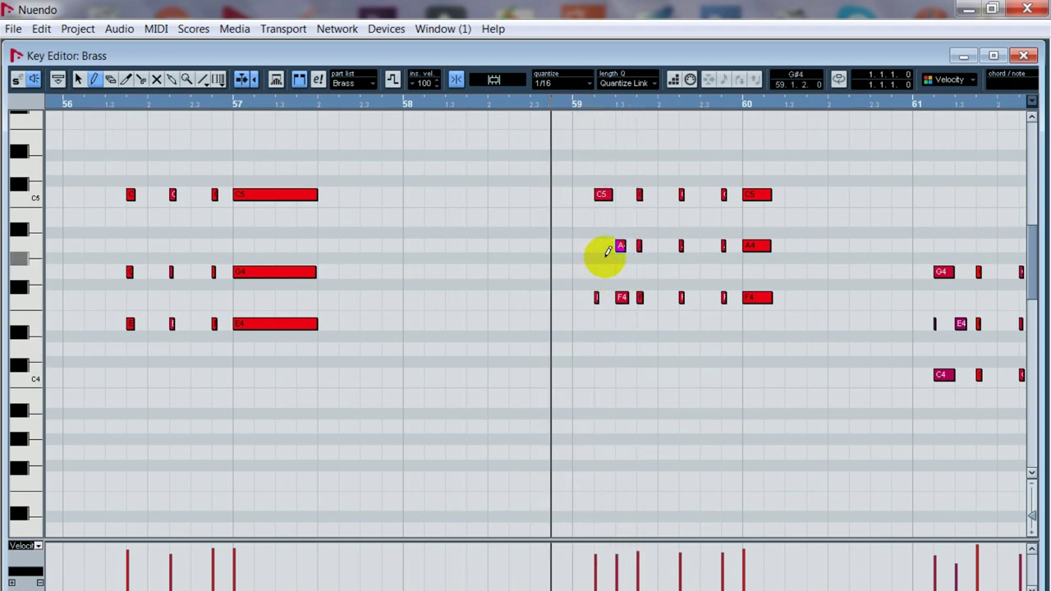
pyautogui.click(624, 299)
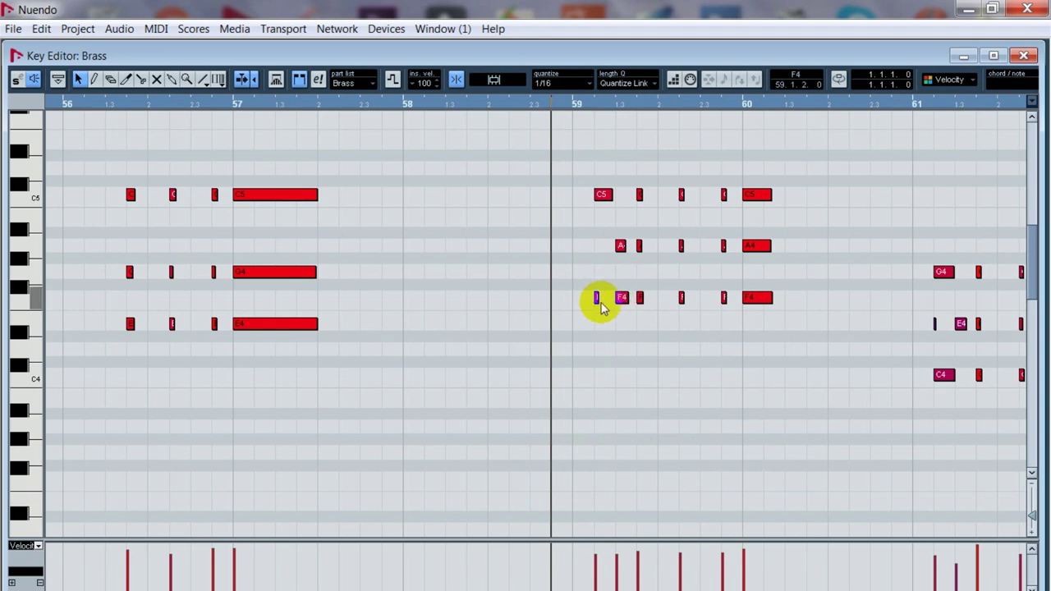
pyautogui.click(621, 245)
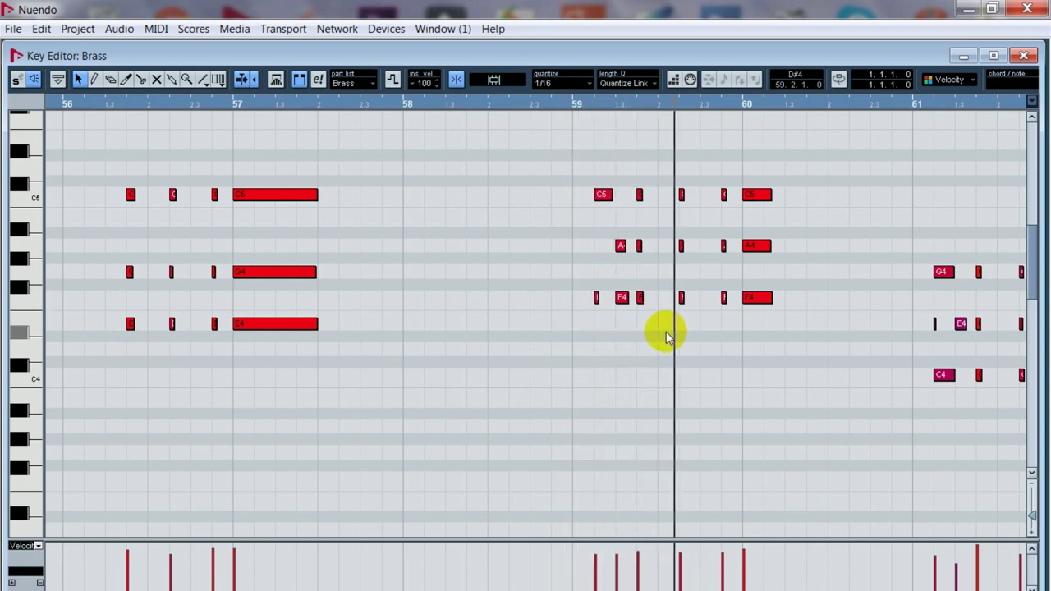
pyautogui.click(639, 297)
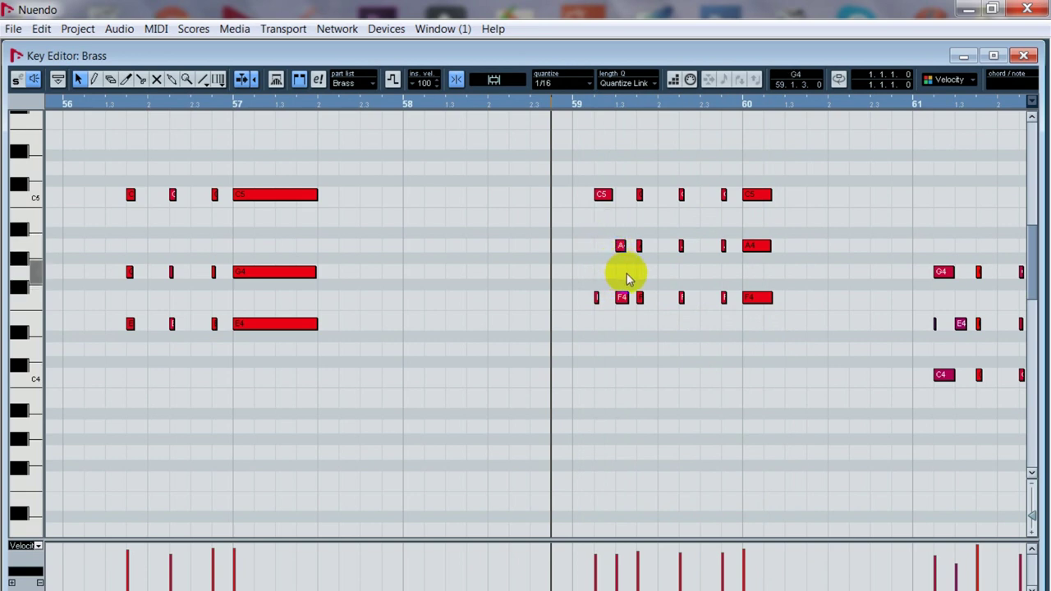
pyautogui.moveTo(641, 298); pyautogui.dragTo(640, 262)
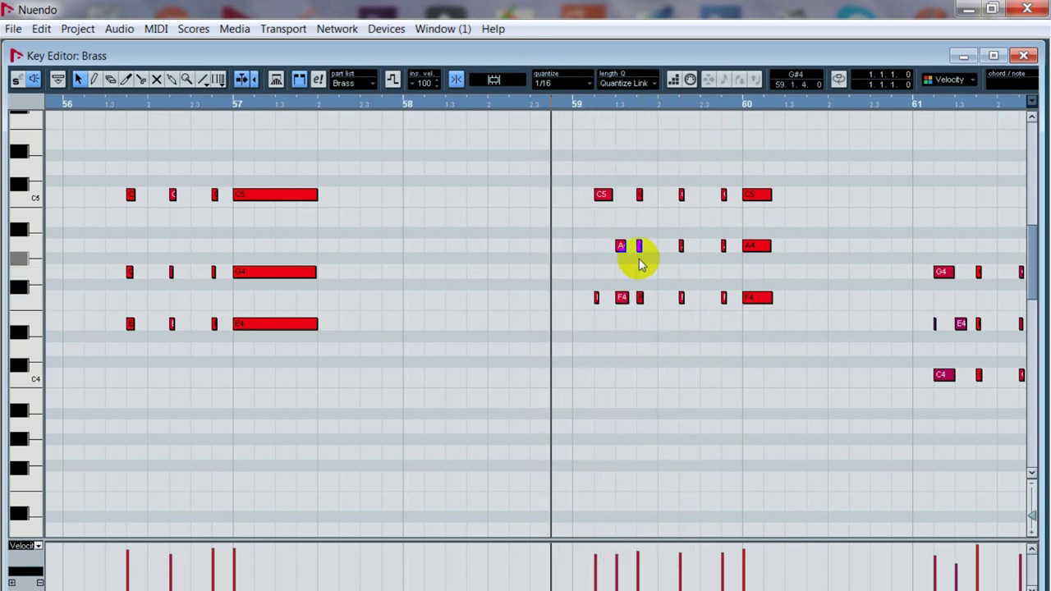
# Step: Set the quantize grid to 1/32 and move the first A4 note of bar 59 one grid step earlier, to 59.1.2.60
pyautogui.click(561, 82)
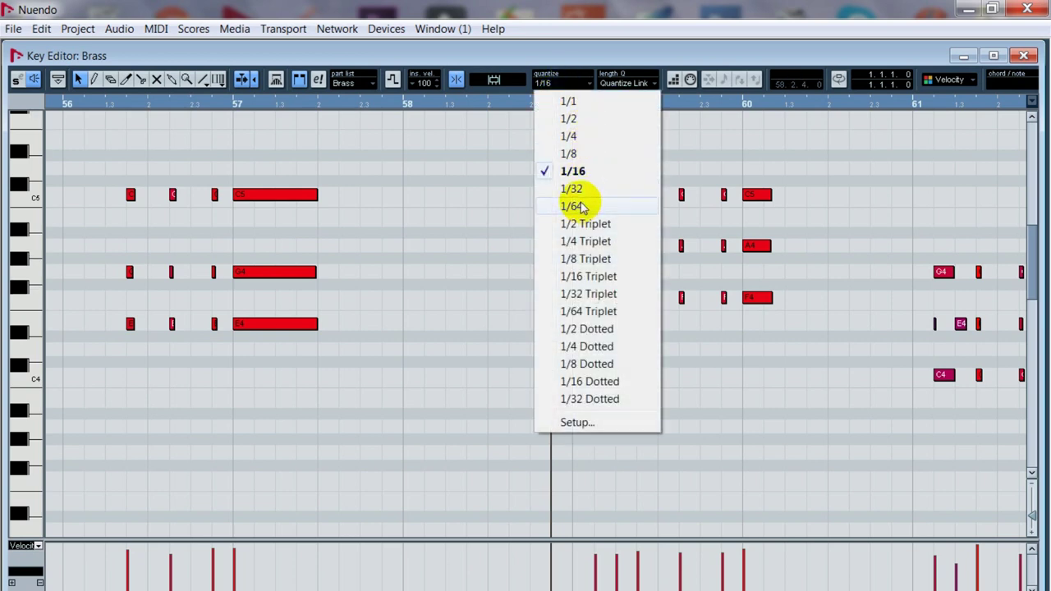
pyautogui.click(572, 189)
pyautogui.click(625, 297)
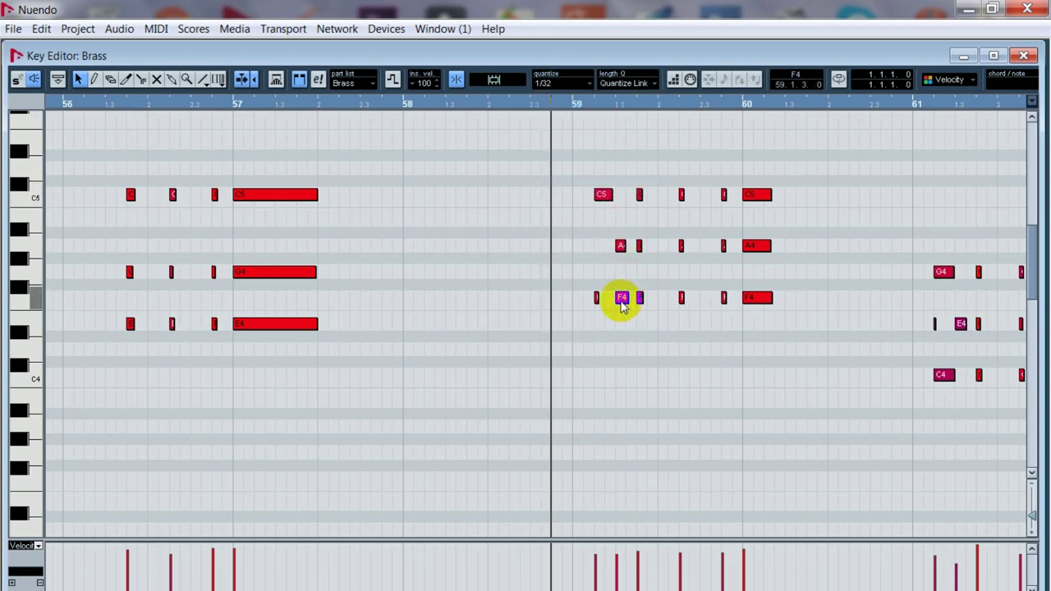
pyautogui.moveTo(622, 297); pyautogui.dragTo(616, 269)
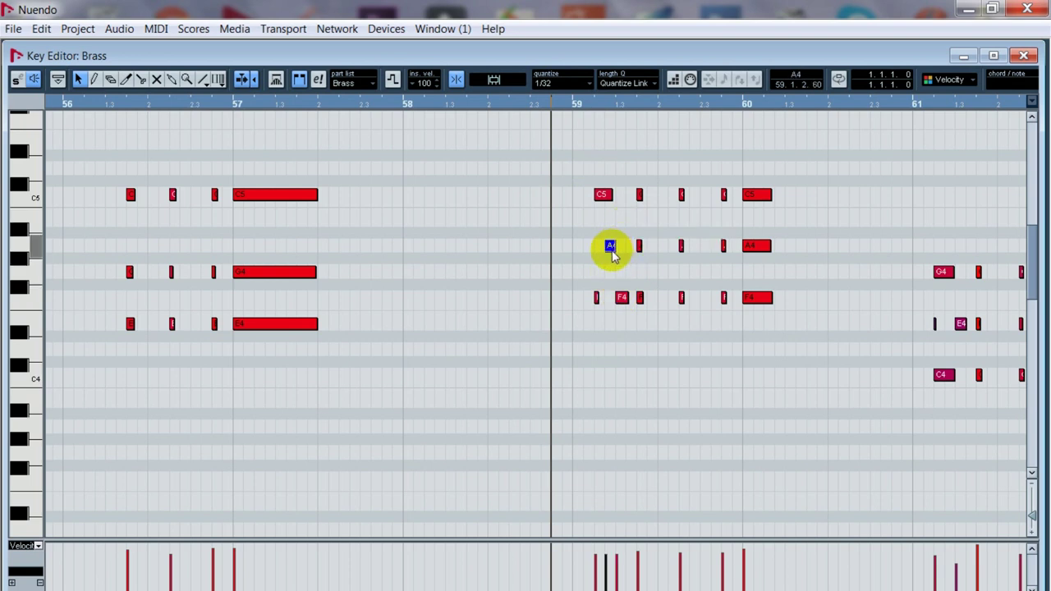
# Step: Delete the short F4 note at 59.1.2 under the opening C5 and replay the phrase
pyautogui.press('space')
pyautogui.click(597, 297)
pyautogui.press('space')
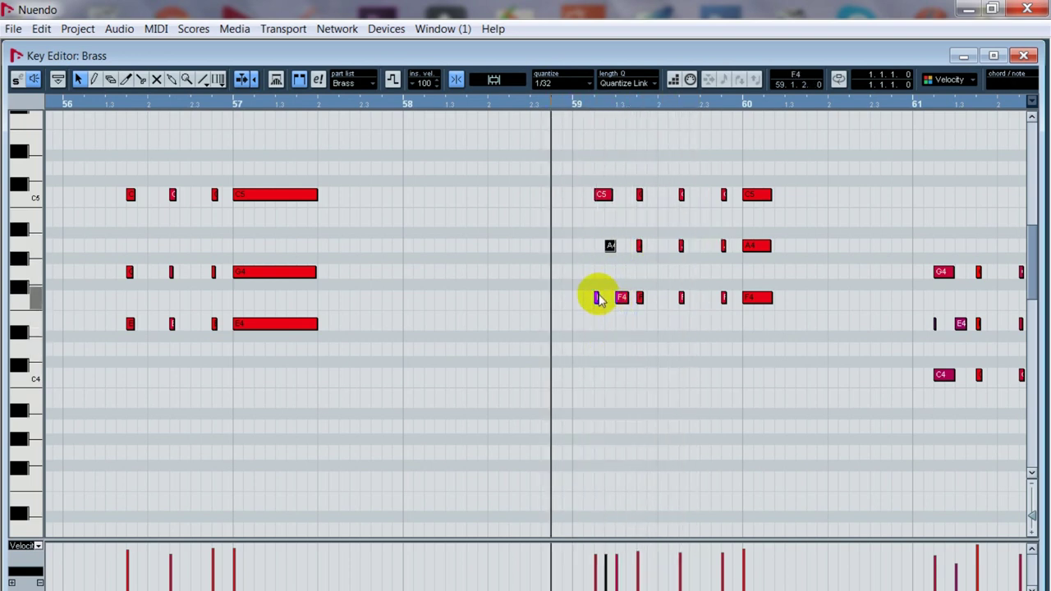
pyautogui.press('space')
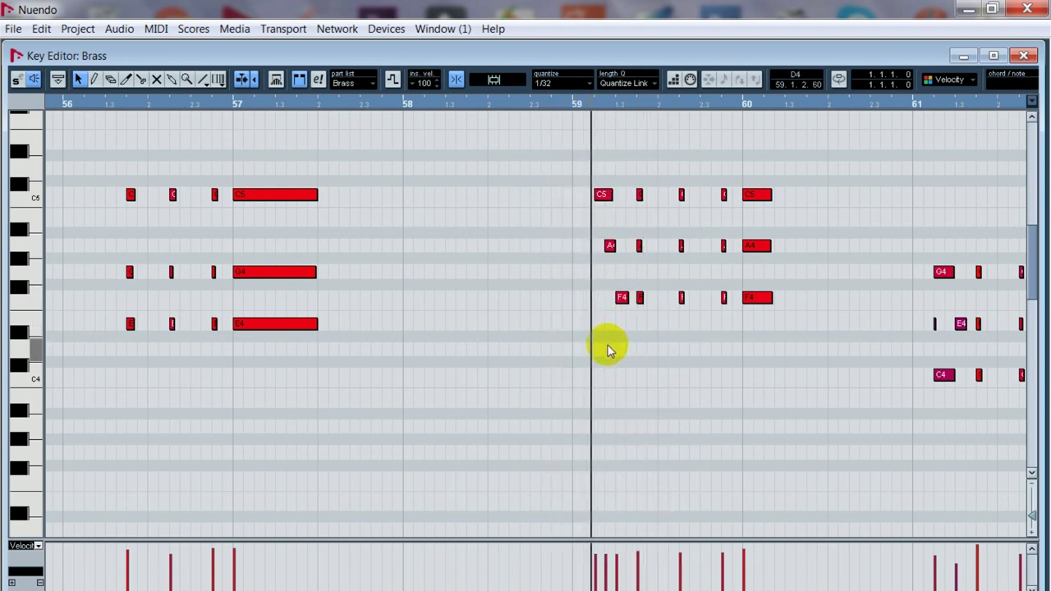
# Step: Move the first C5 note of bar 59 one thirty-second earlier and replay the phrase
pyautogui.click(604, 194)
pyautogui.press('space')
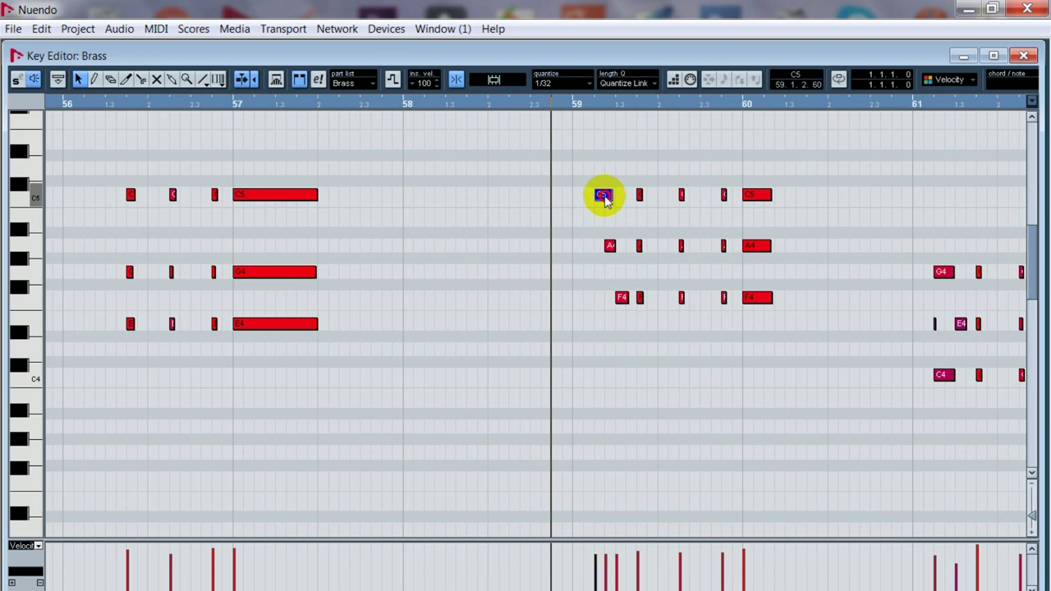
pyautogui.click(617, 297)
pyautogui.press('space')
pyautogui.click(610, 247)
pyautogui.press('space')
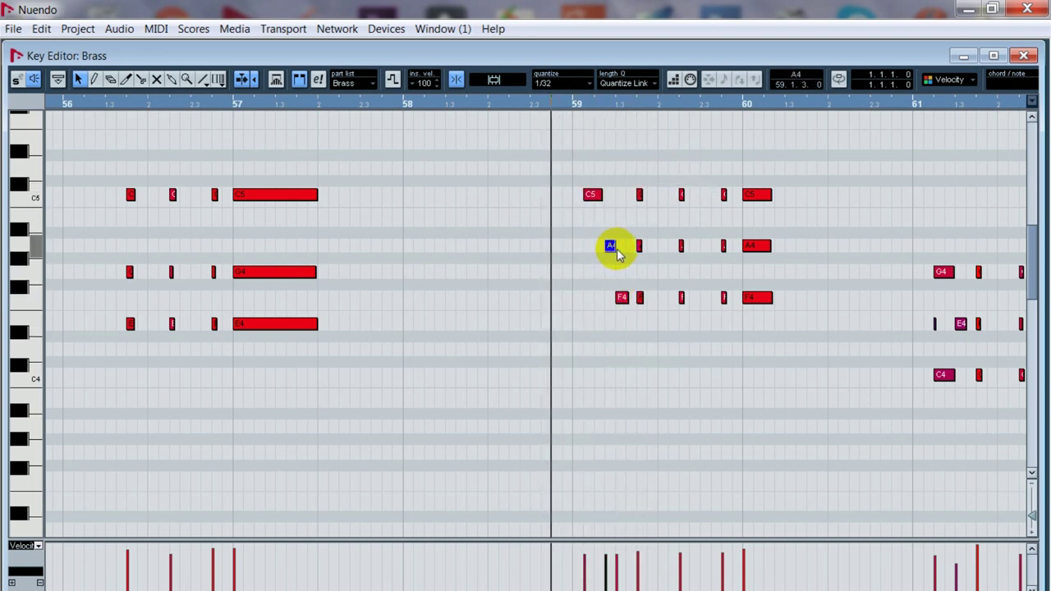
# Step: Start the first A4 and F4 notes of bar 59 one thirty-second earlier, make each a sixteenth long, and replay the phrase
pyautogui.click(621, 298)
pyautogui.press('space')
pyautogui.click(612, 248)
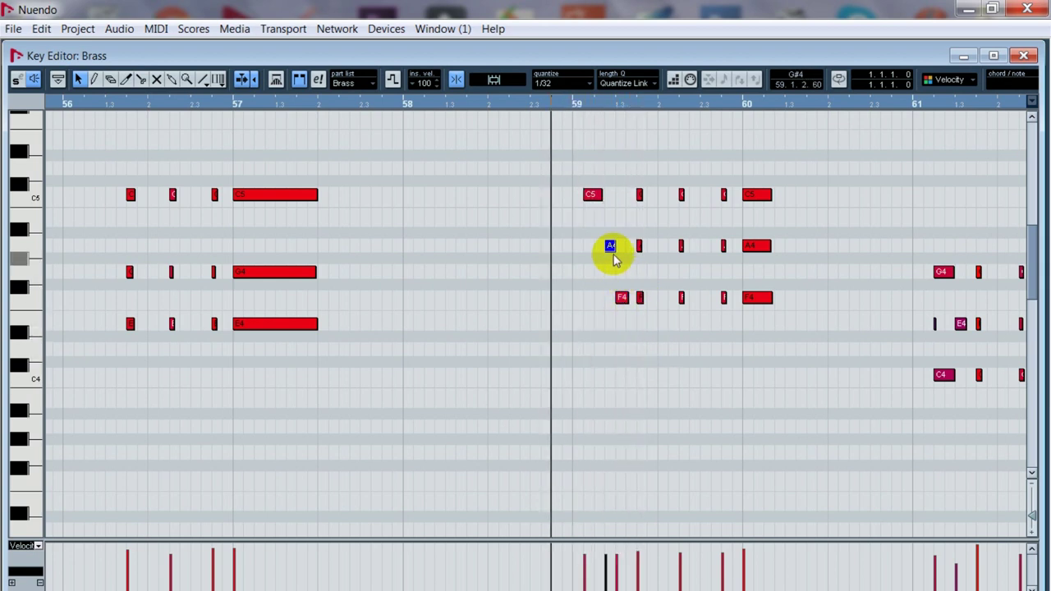
pyautogui.press('space')
pyautogui.hotkey('ctrl', 'Left')
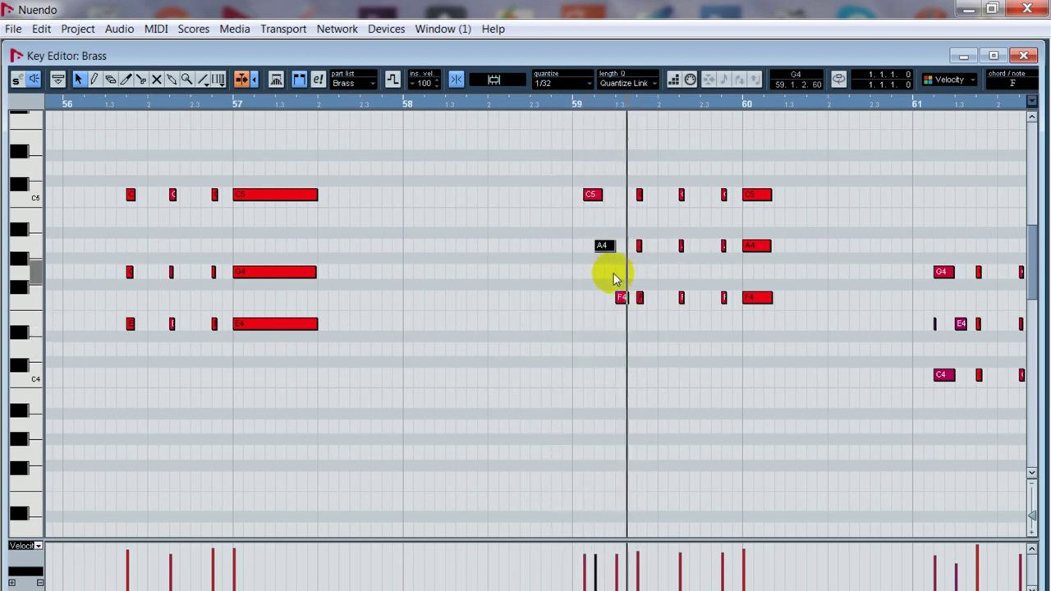
pyautogui.press('space')
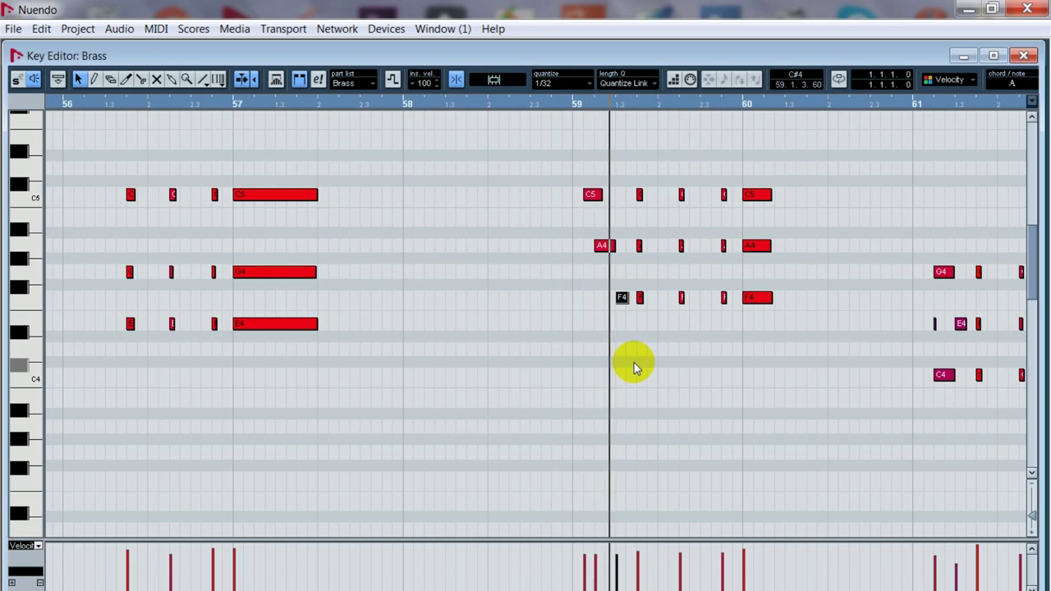
pyautogui.press('space')
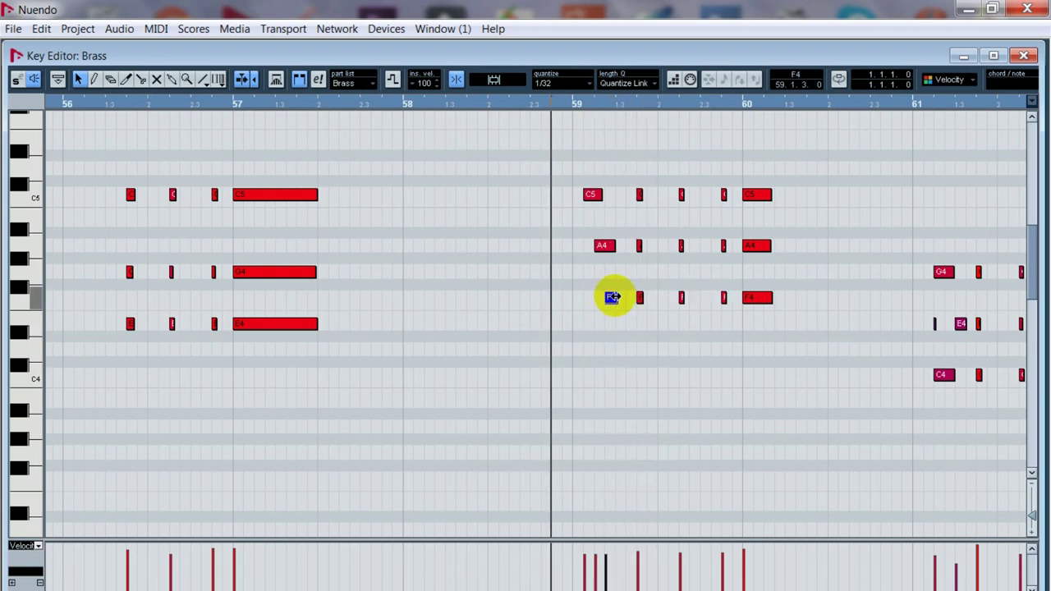
pyautogui.click(632, 339)
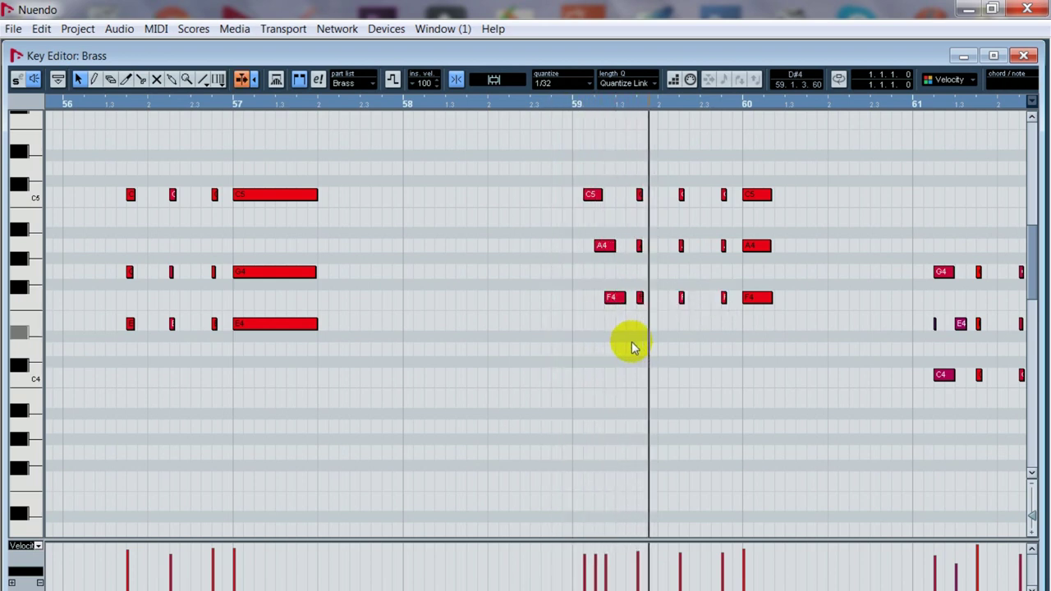
pyautogui.press('space')
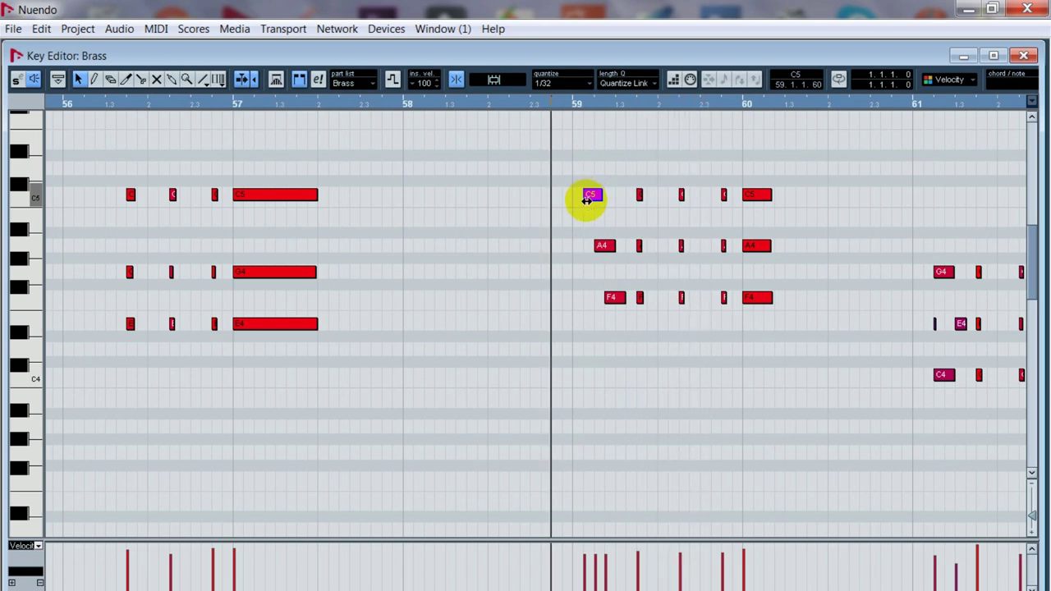
# Step: Trim the starts of the opening C5, A4 and F4 notes in bar 59 one thirty-second later each and replay the run
pyautogui.moveTo(594, 195); pyautogui.dragTo(598, 196)
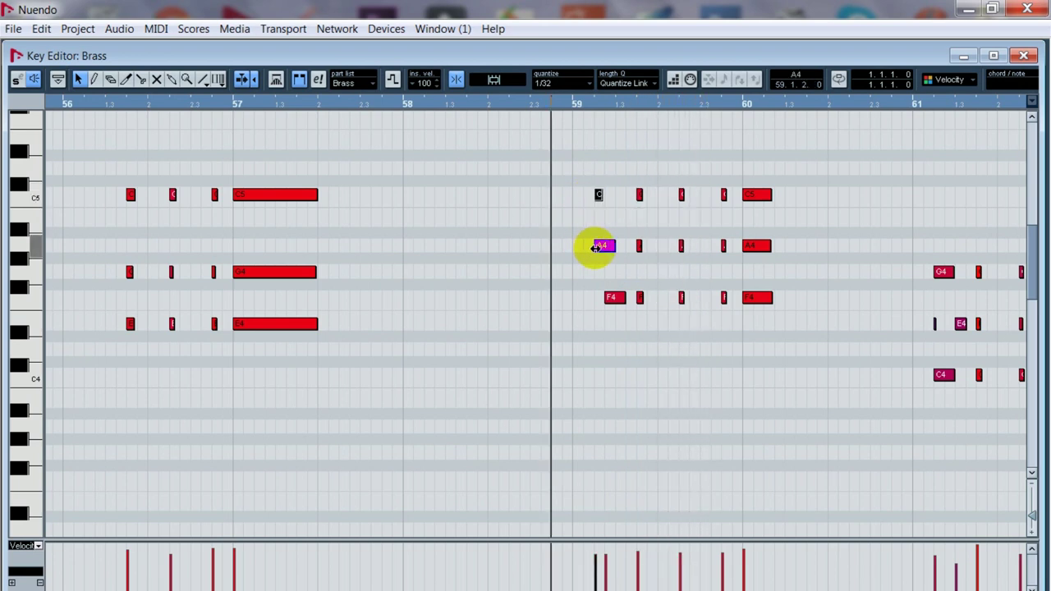
pyautogui.moveTo(605, 247); pyautogui.dragTo(606, 247)
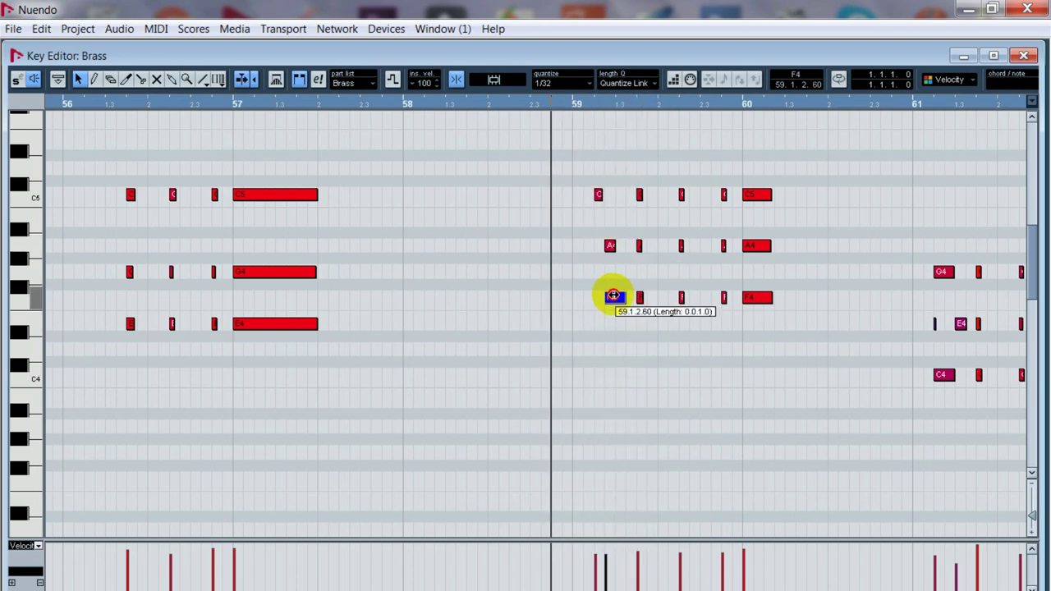
pyautogui.click(628, 358)
pyautogui.press('space')
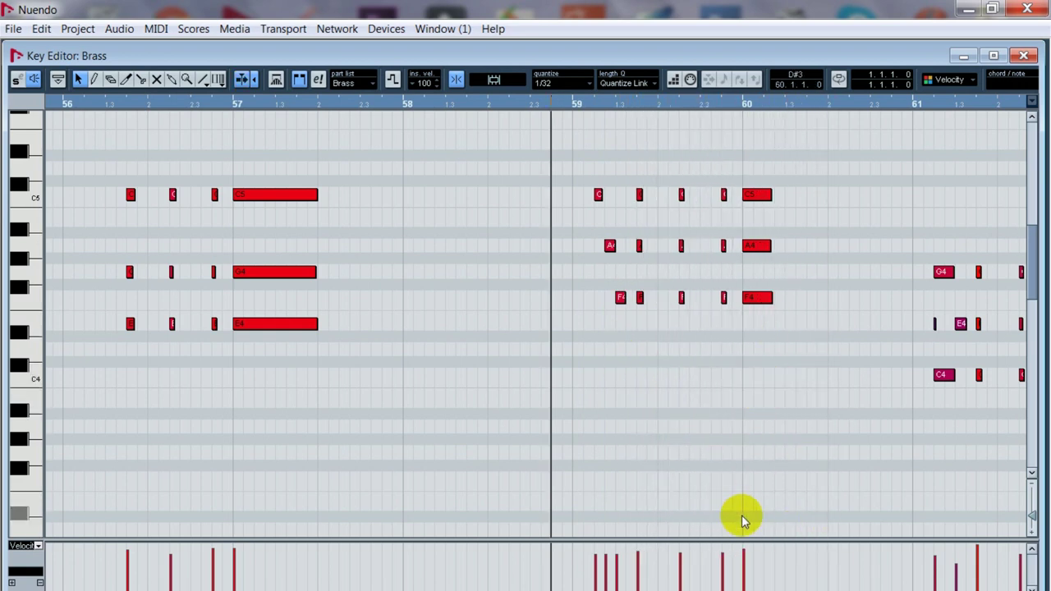
# Step: Lengthen the C5, A4 and F4 notes at bar 60 to a matching length of about three and a half sixteenths
pyautogui.moveTo(770, 195)
pyautogui.mouseDown()
pyautogui.moveTo(794, 197)
pyautogui.moveTo(776, 200)
pyautogui.mouseUp()
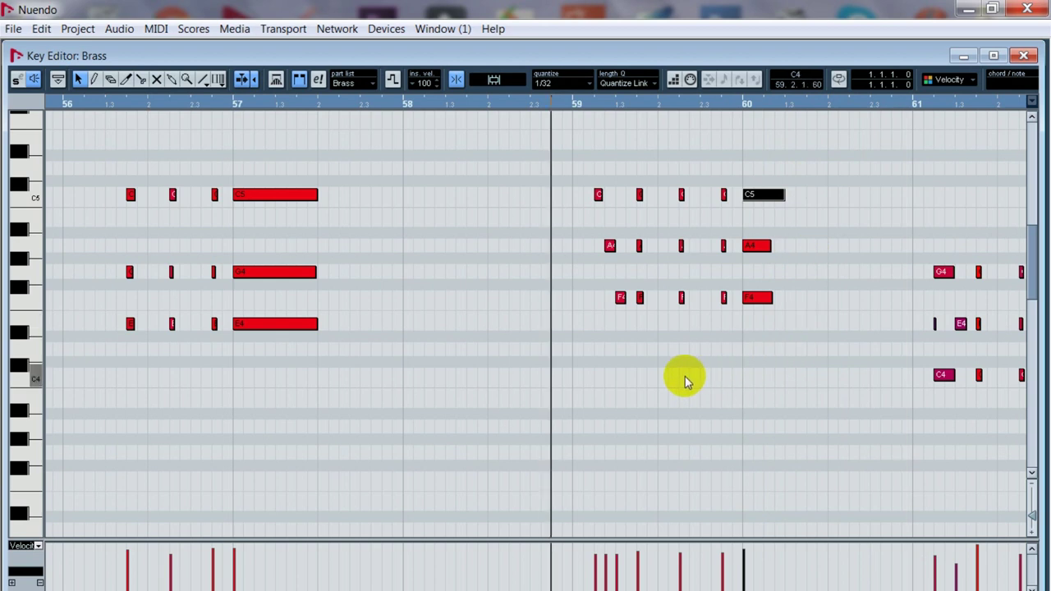
pyautogui.hscroll(2, 963, 588)
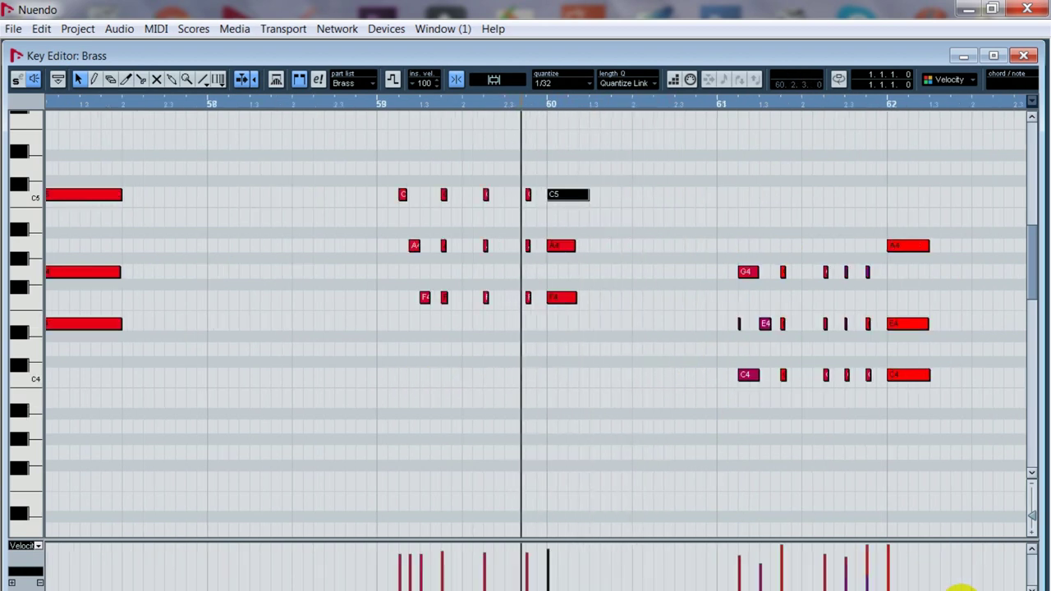
pyautogui.hscroll(2, 960, 587)
pyautogui.moveTo(376, 248); pyautogui.dragTo(404, 246)
pyautogui.moveTo(381, 297); pyautogui.dragTo(425, 291)
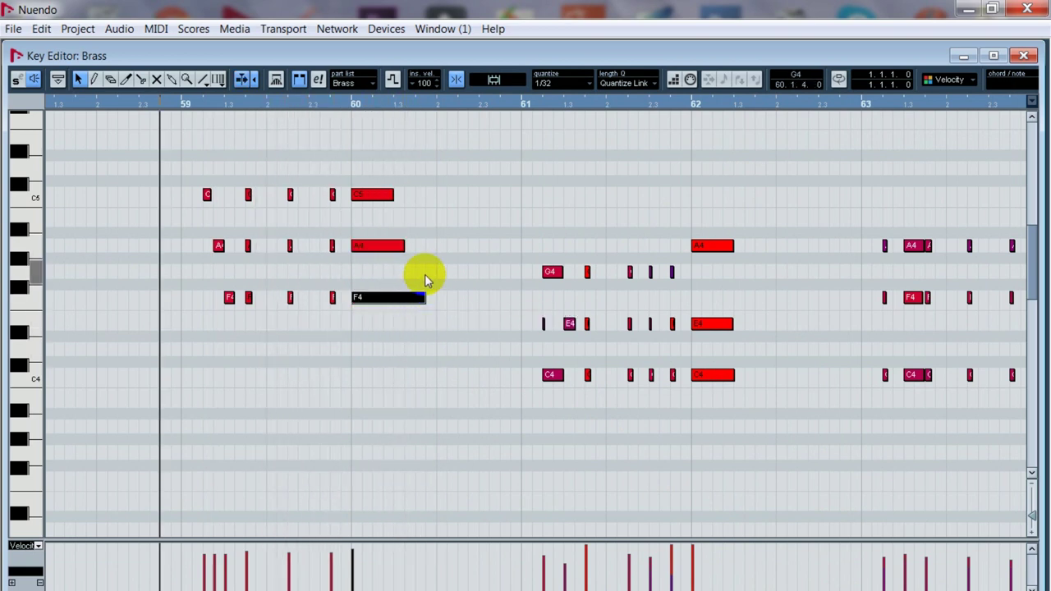
pyautogui.moveTo(393, 196); pyautogui.dragTo(423, 197)
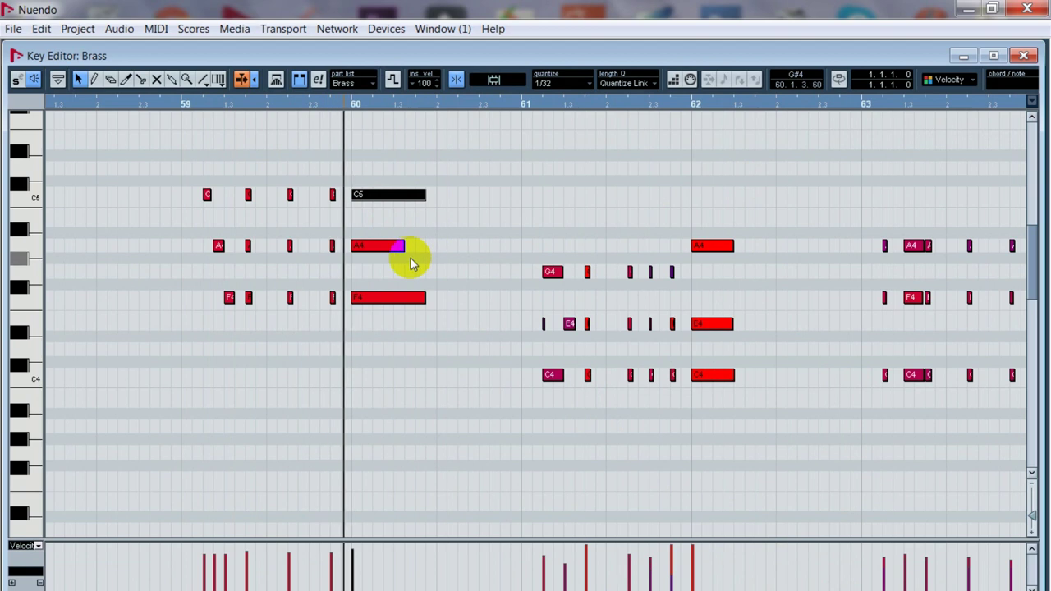
pyautogui.moveTo(401, 246); pyautogui.dragTo(425, 249)
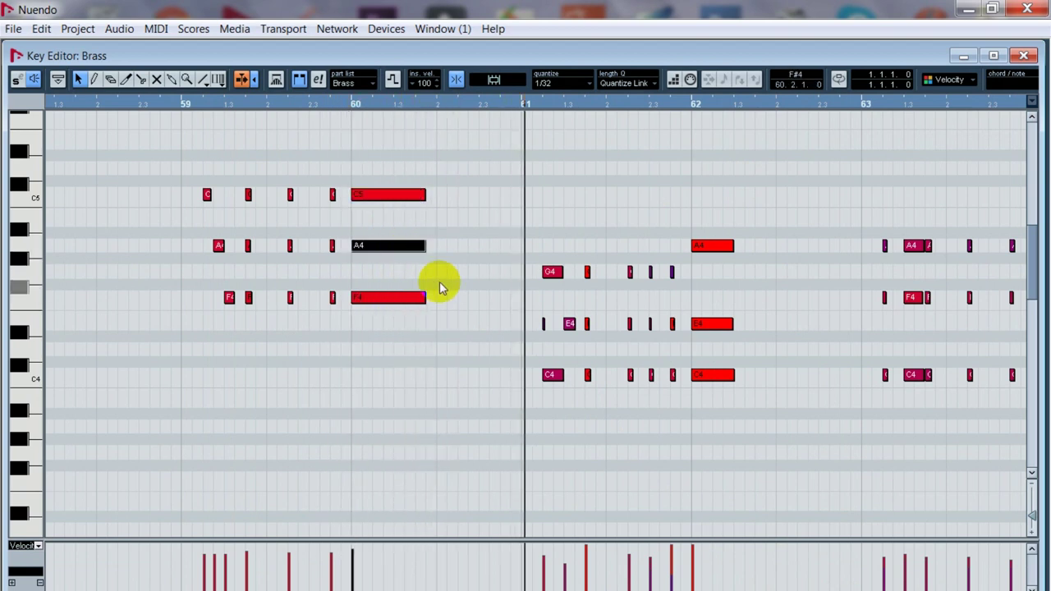
pyautogui.click(469, 347)
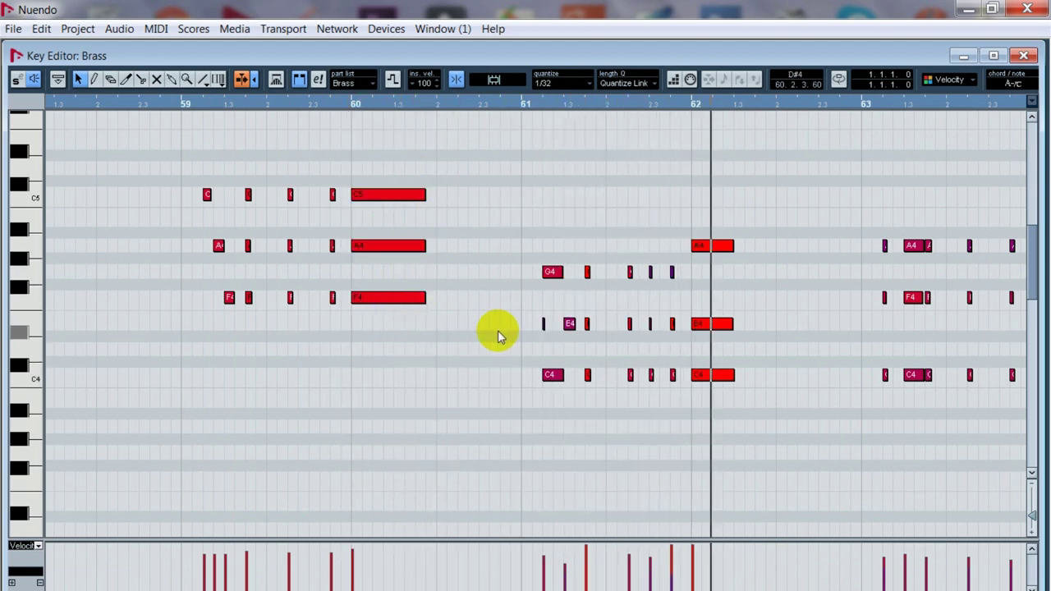
# Step: Listen to the phrase from bar 61 repeatedly, checking the short E4 and the neighbouring E4 and C4 notes at its start
pyautogui.click(521, 106)
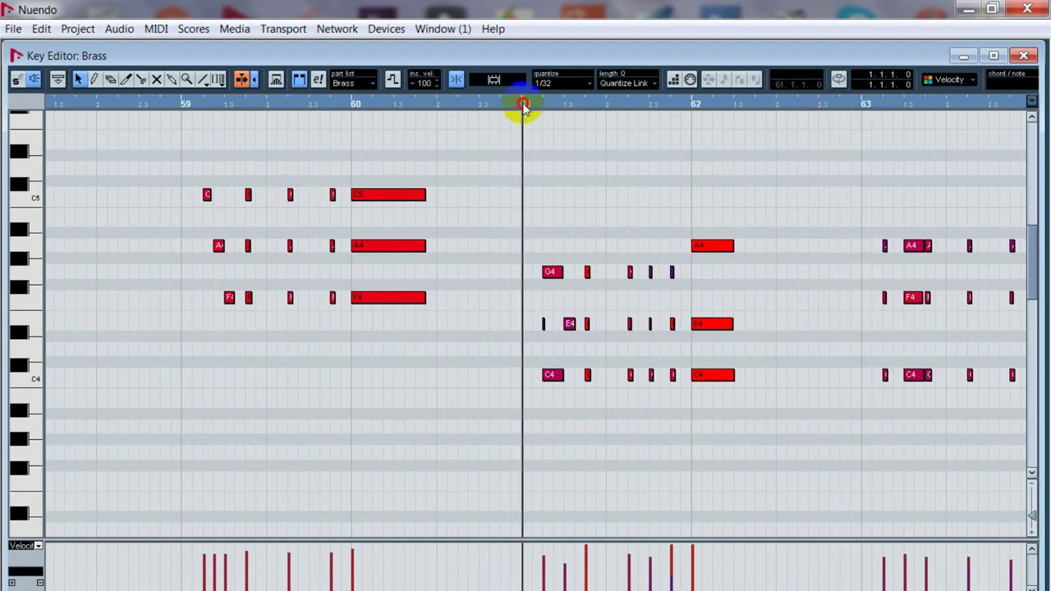
pyautogui.click(566, 343)
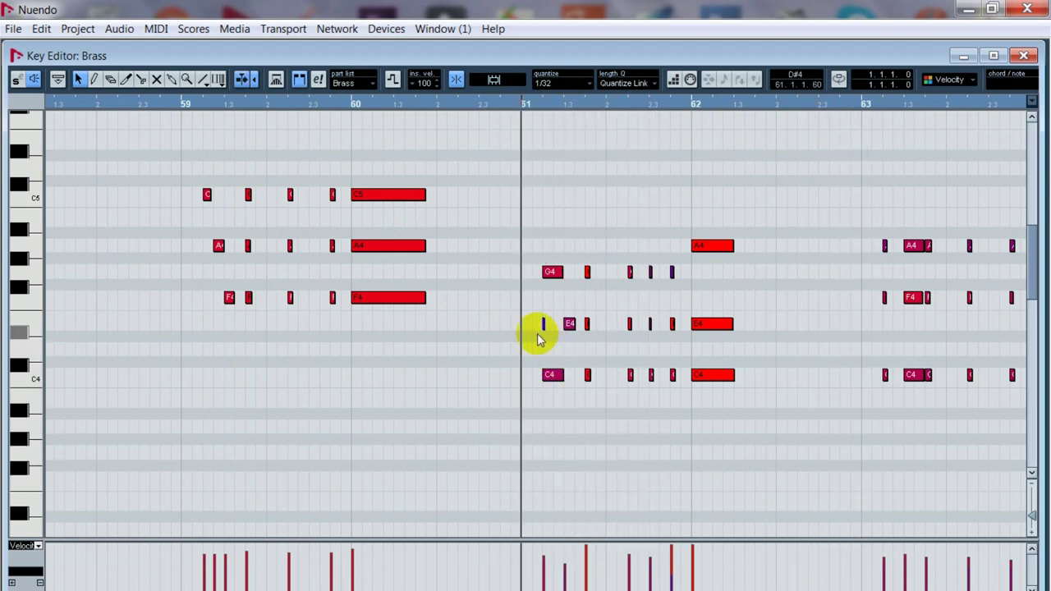
pyautogui.press('space')
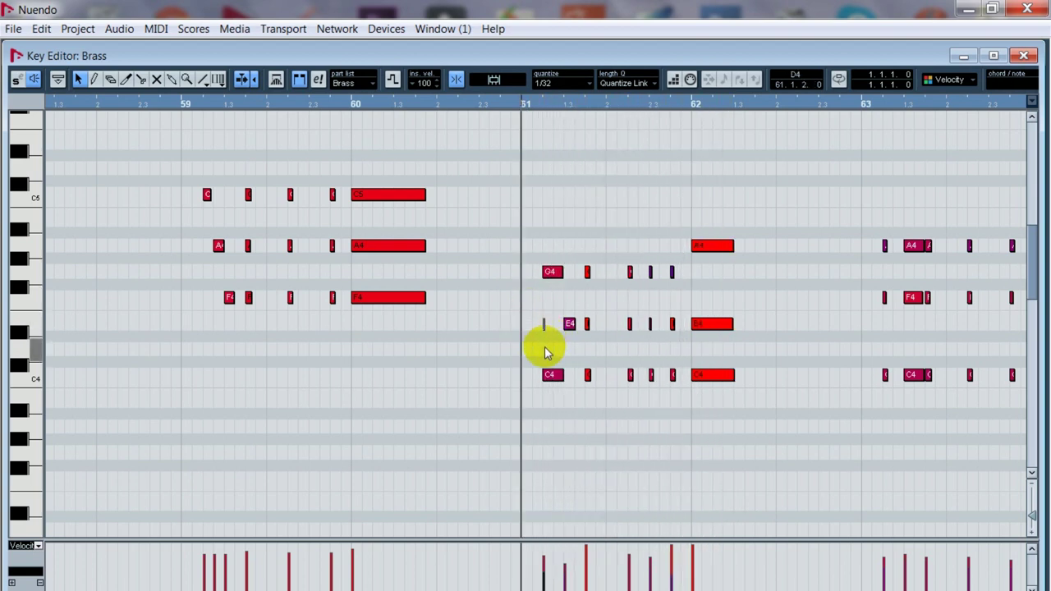
pyautogui.press('space')
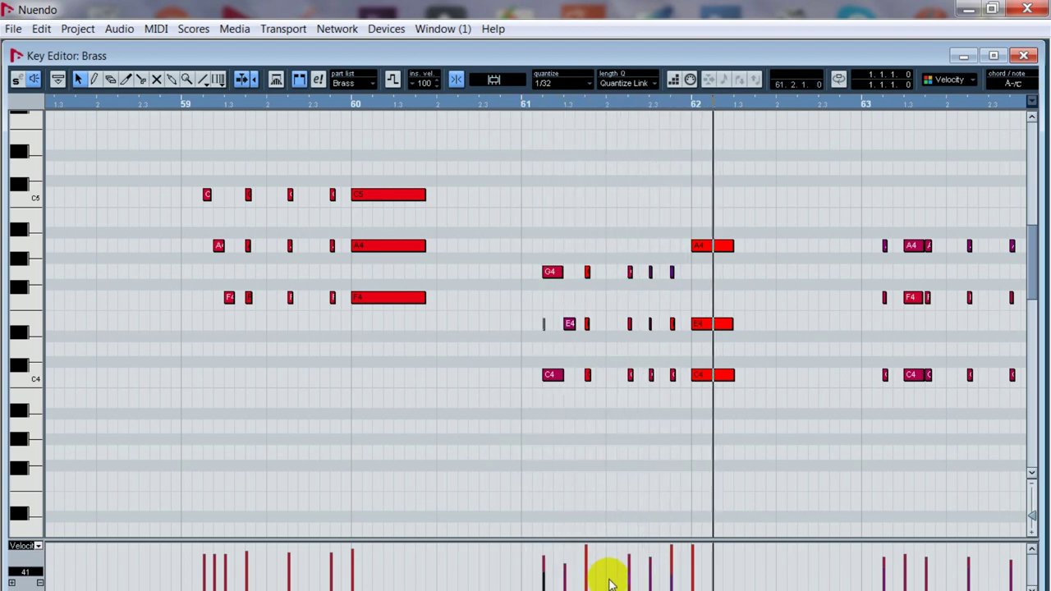
pyautogui.press('space')
pyautogui.press('space')
pyautogui.press('space')
pyautogui.click(586, 323)
pyautogui.press('space')
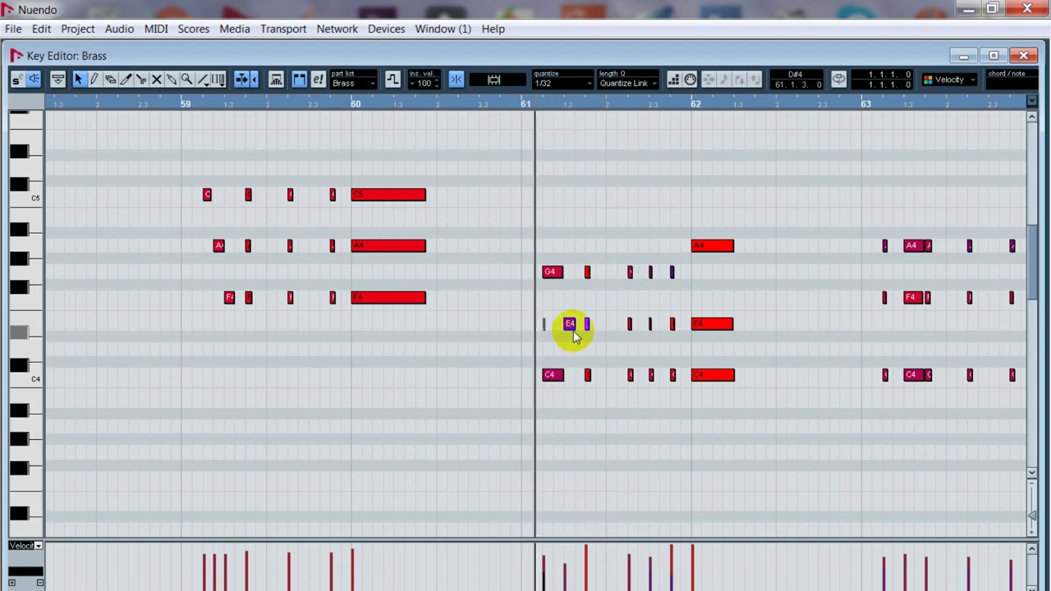
pyautogui.click(564, 436)
pyautogui.press('space')
pyautogui.press('space')
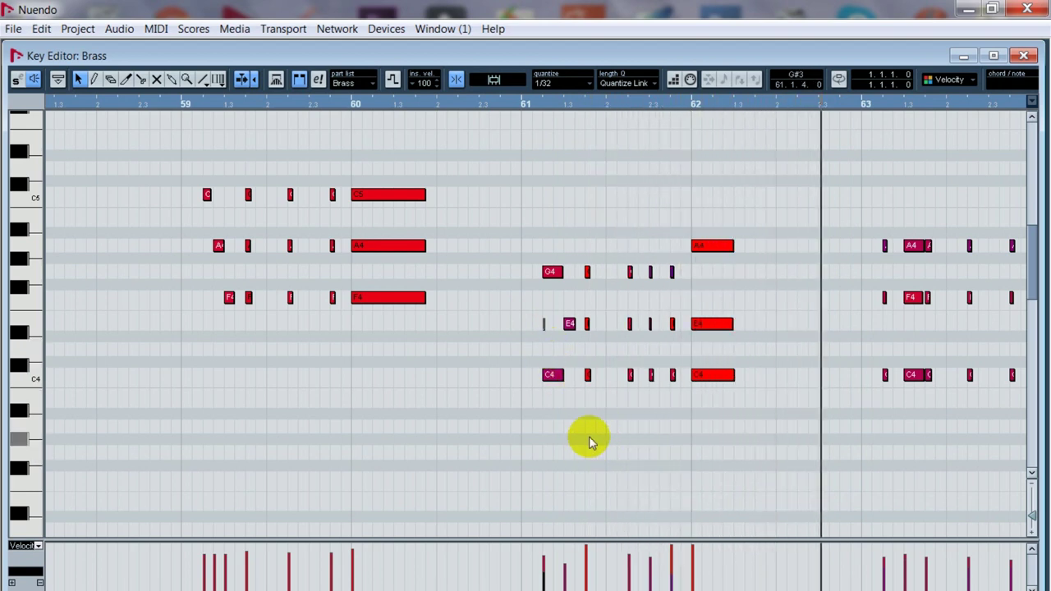
pyautogui.click(558, 375)
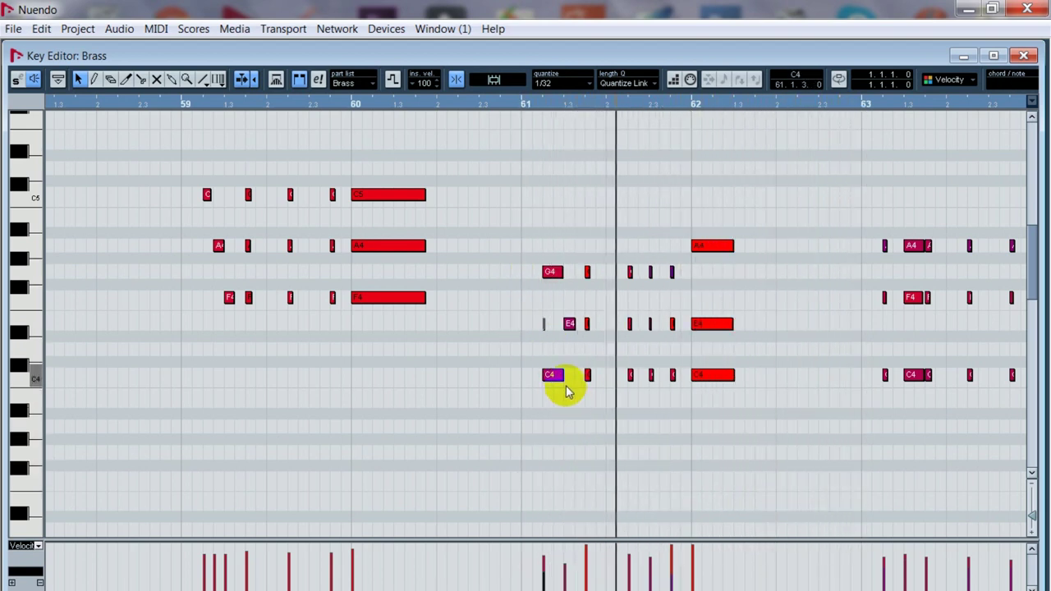
# Step: Delete the stray, very short E4 at the start of the bar 61 phrase and replay the run
pyautogui.press('space')
pyautogui.click(542, 323)
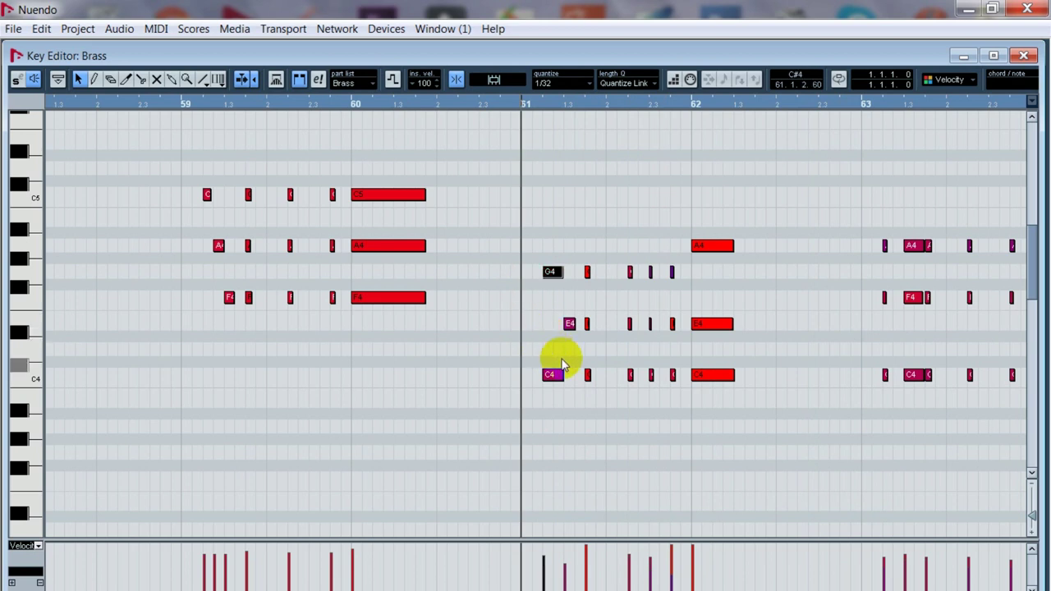
pyautogui.press('space')
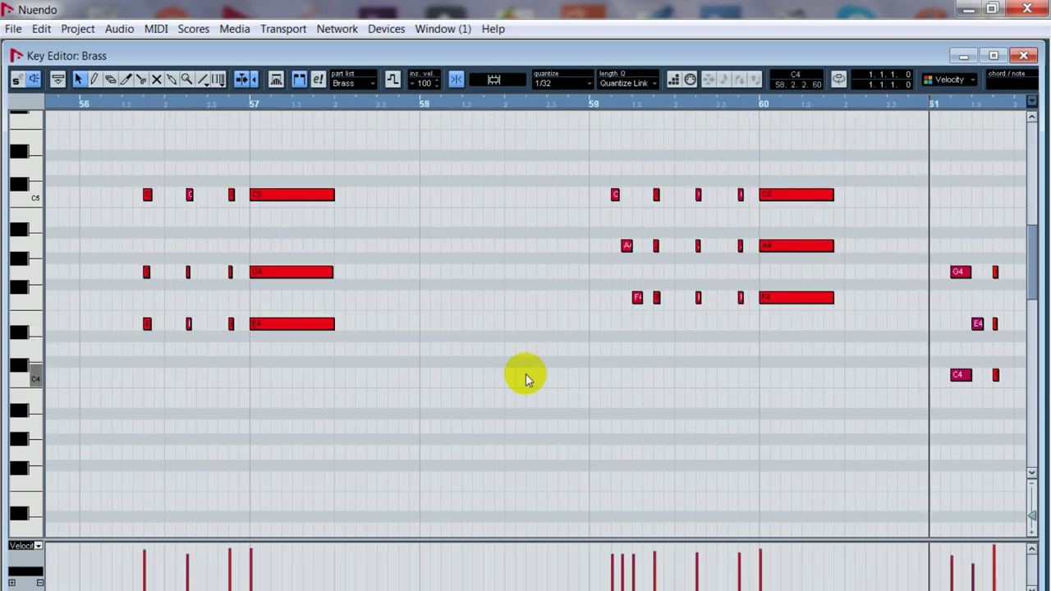
pyautogui.press('space')
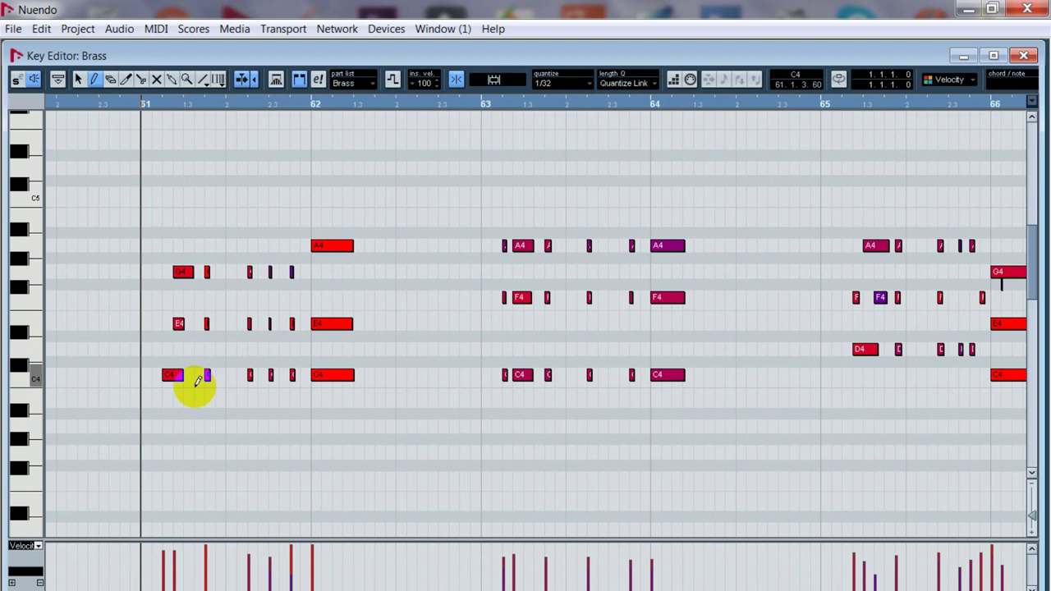
# Step: Move the first G4 in bar 61 one thirty-second earlier so it starts with the C4 below it, and replay the phrase
pyautogui.moveTo(169, 221); pyautogui.dragTo(374, 406)
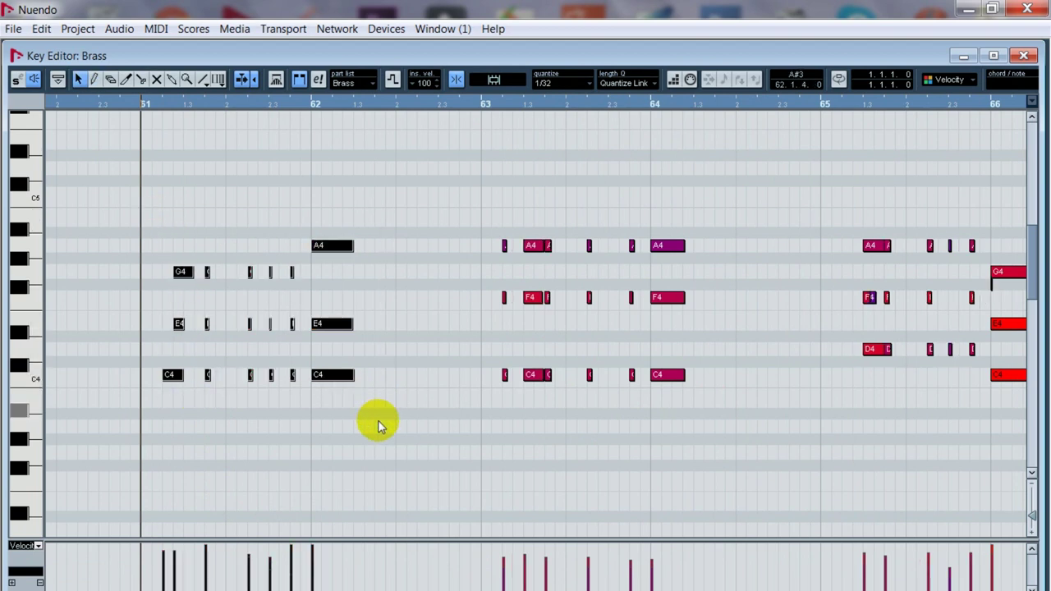
pyautogui.click(365, 444)
pyautogui.press('space')
pyautogui.press('space')
pyautogui.press('space')
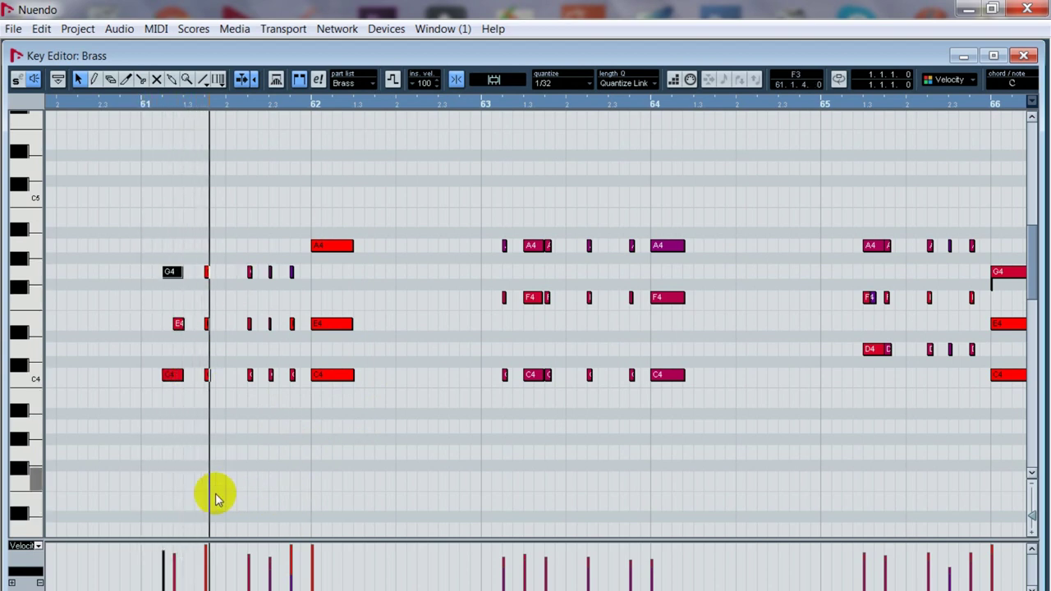
pyautogui.press('space')
pyautogui.press('space')
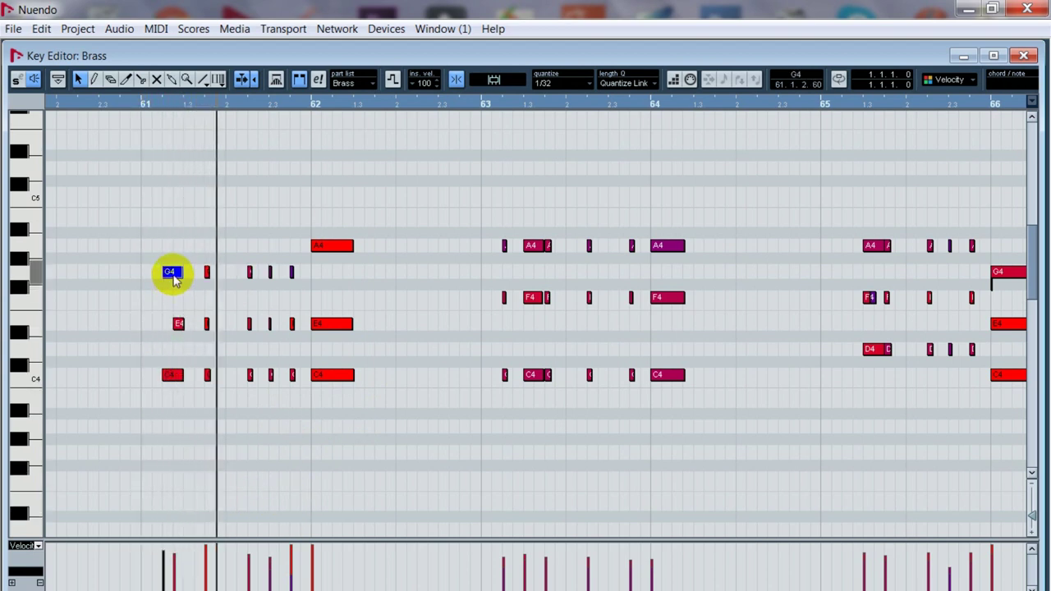
# Step: Move the first E4 in bar 61 one thirty-second earlier to line up with the G4 and C4, and replay
pyautogui.press('space')
pyautogui.moveTo(170, 326); pyautogui.dragTo(168, 326)
pyautogui.press('space')
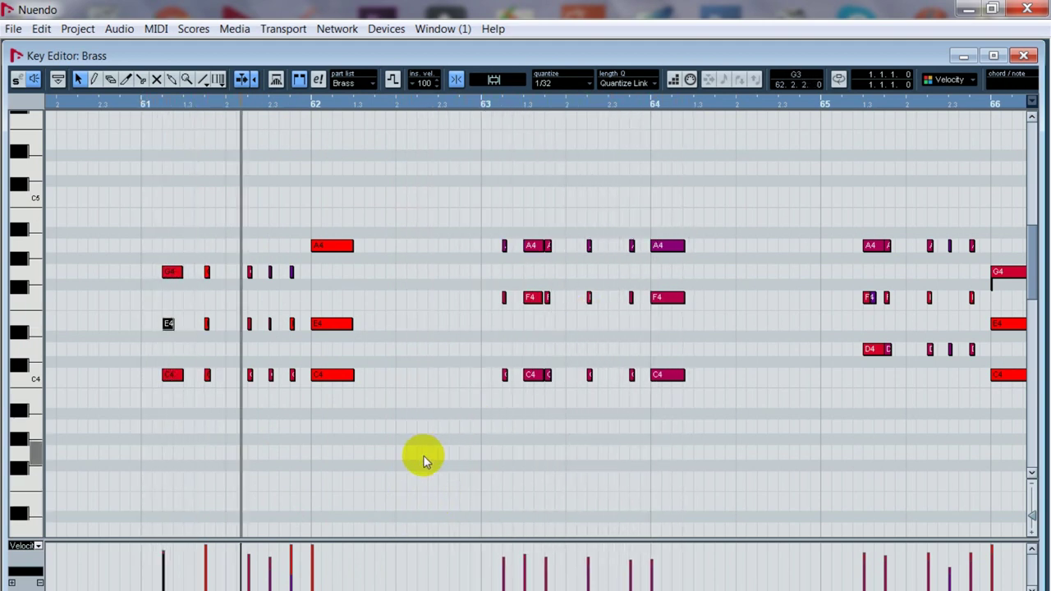
# Step: Even out the velocities of the chords in bars 61 to 64 and quantize the bar 63 and 64 notes to 1/32
pyautogui.click(401, 446)
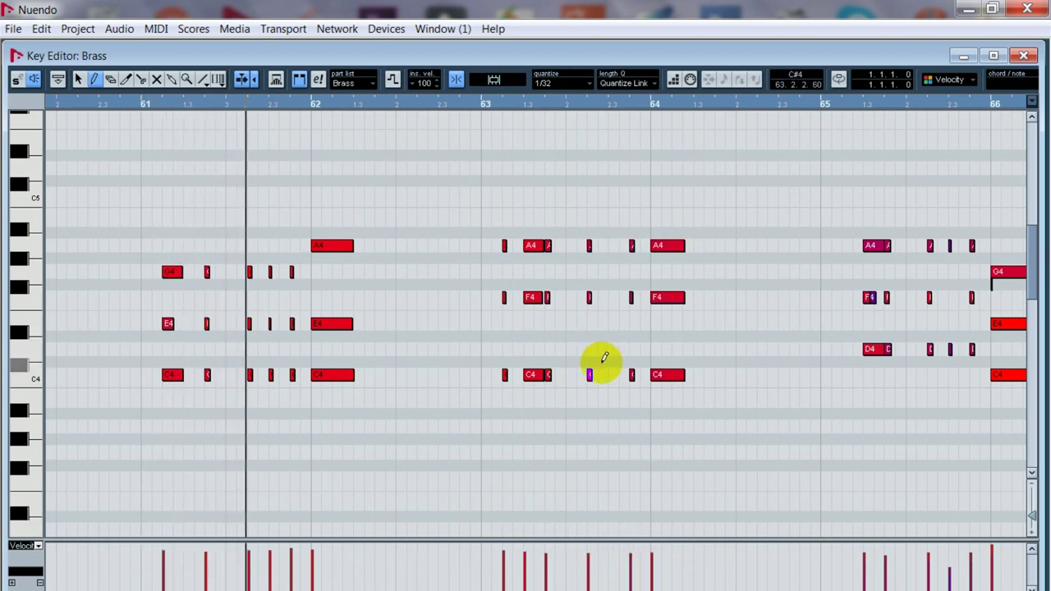
pyautogui.click(543, 296)
pyautogui.moveTo(476, 176); pyautogui.dragTo(667, 433)
pyautogui.press('q')
pyautogui.click(663, 432)
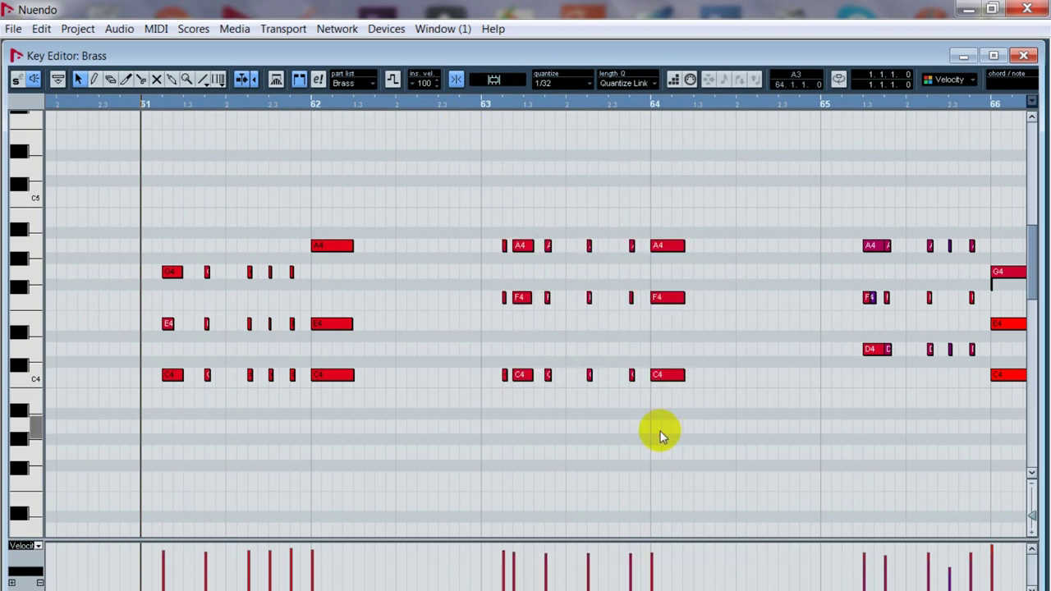
pyautogui.press('space')
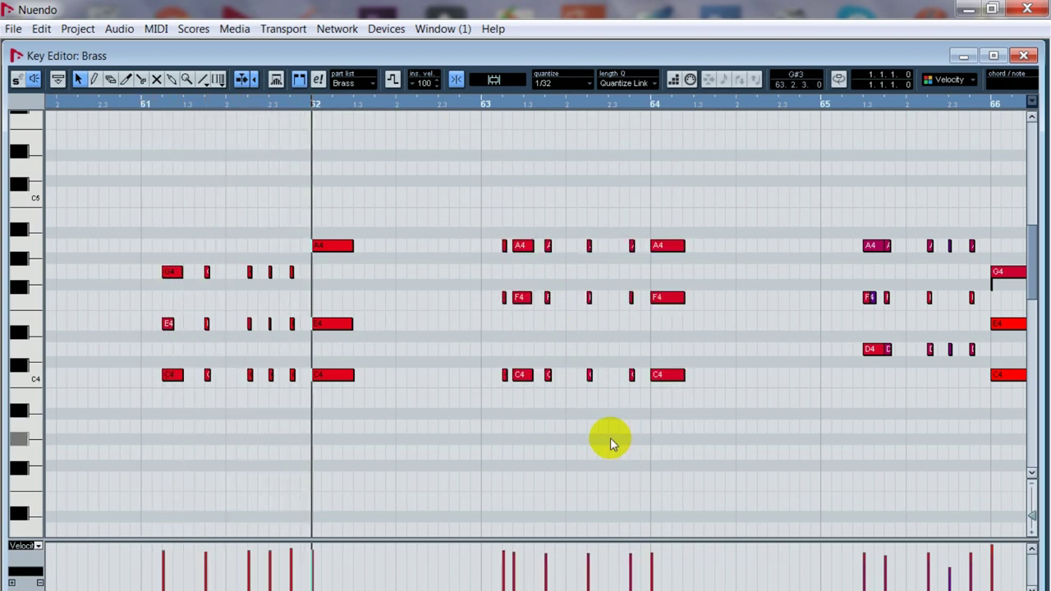
# Step: Lengthen the A4, F4 and C4 notes at bar 64 to about three and a half sixteenths and replay from bar 63
pyautogui.moveTo(674, 218); pyautogui.dragTo(725, 377)
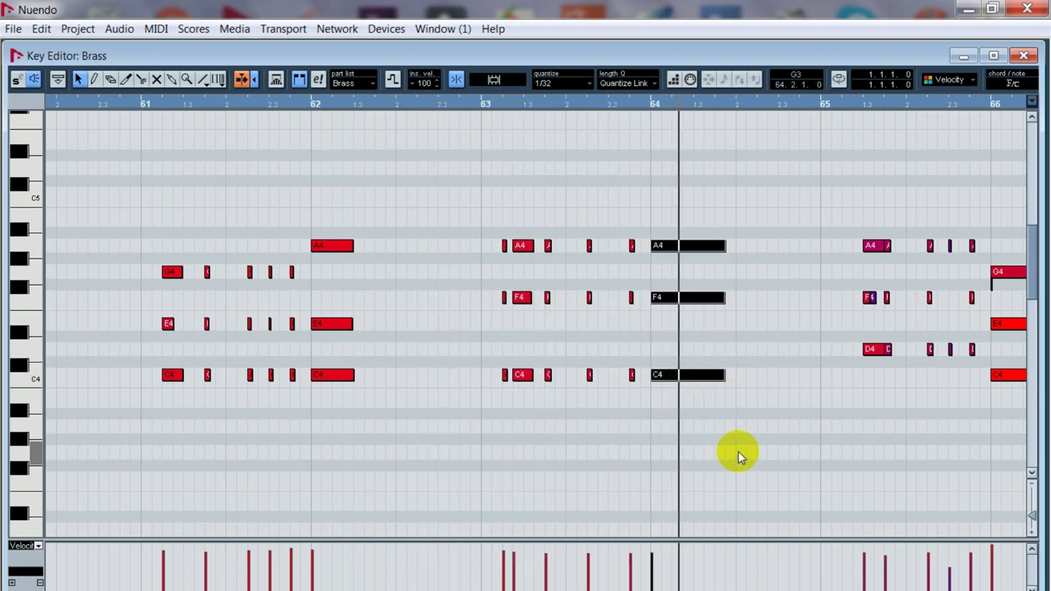
pyautogui.click(738, 453)
pyautogui.click(481, 102)
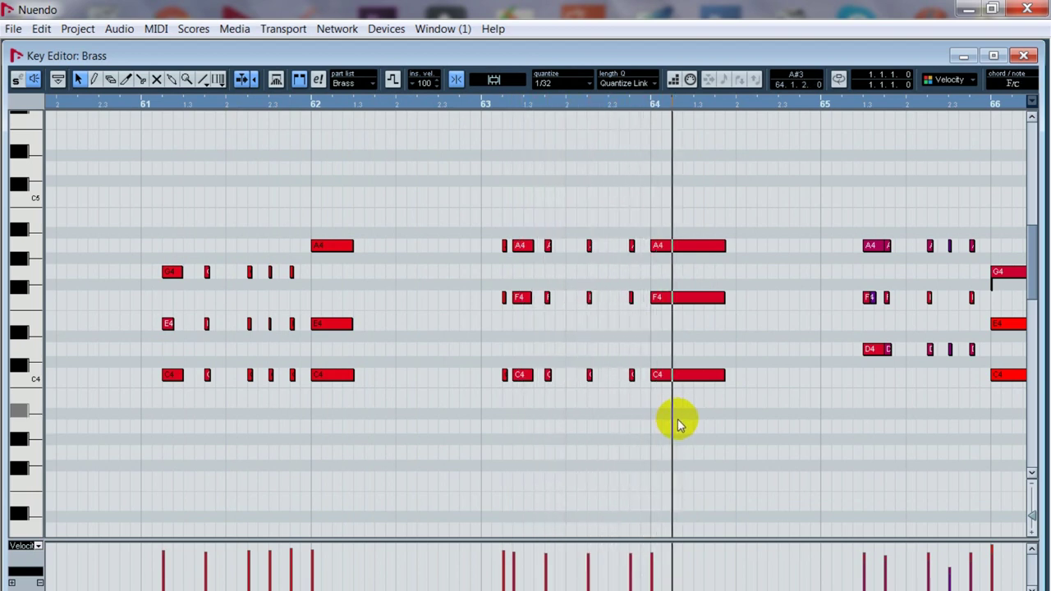
pyautogui.press('space')
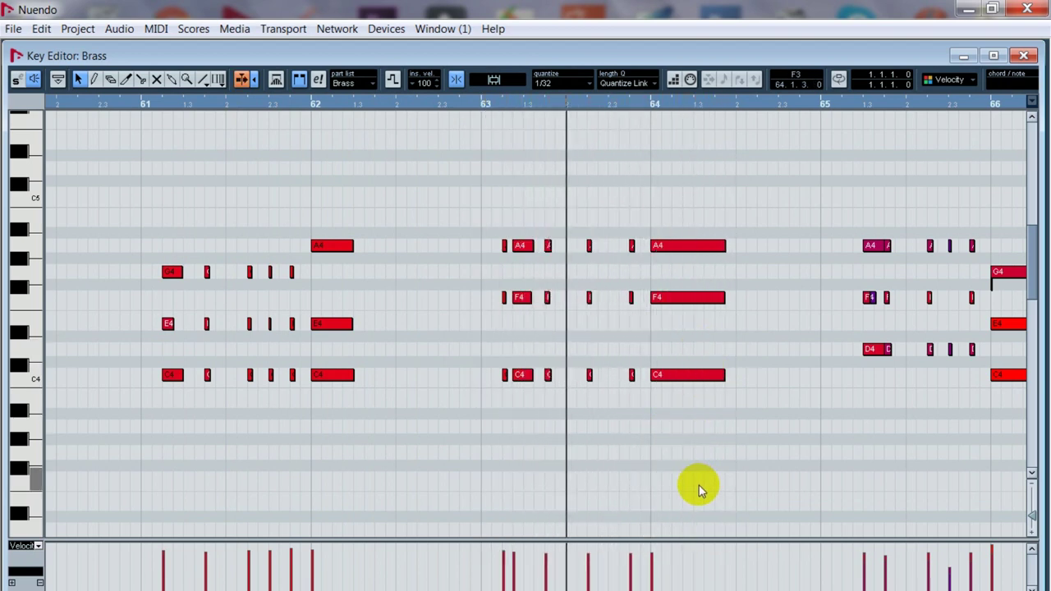
pyautogui.press('space')
pyautogui.click(681, 452)
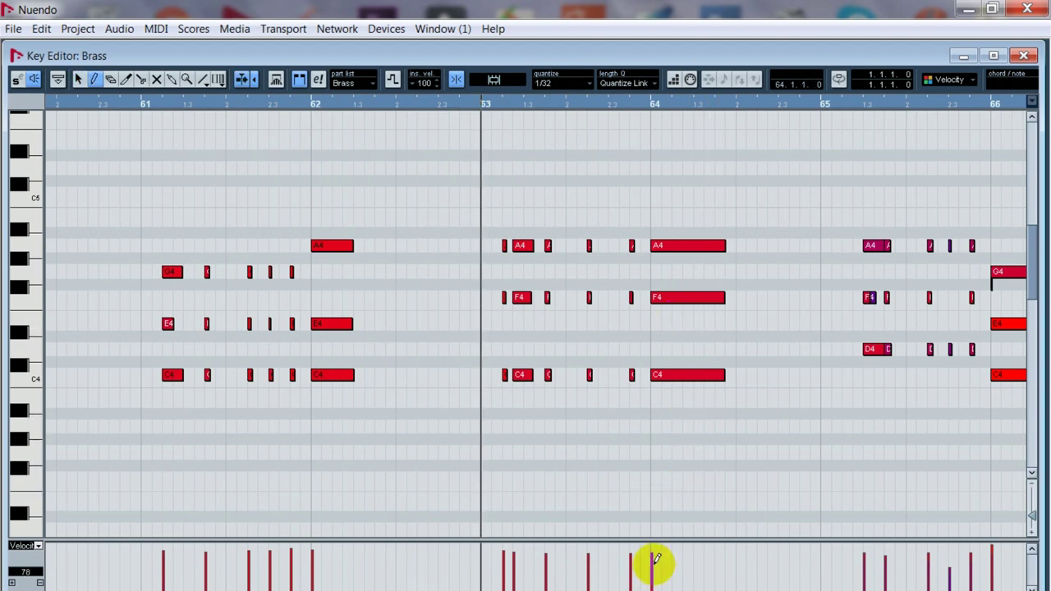
# Step: Fine-tune the velocity of the bar 64 chord, lower the velocity of the long bar 62 chord, and replay from bar 61
pyautogui.press('space')
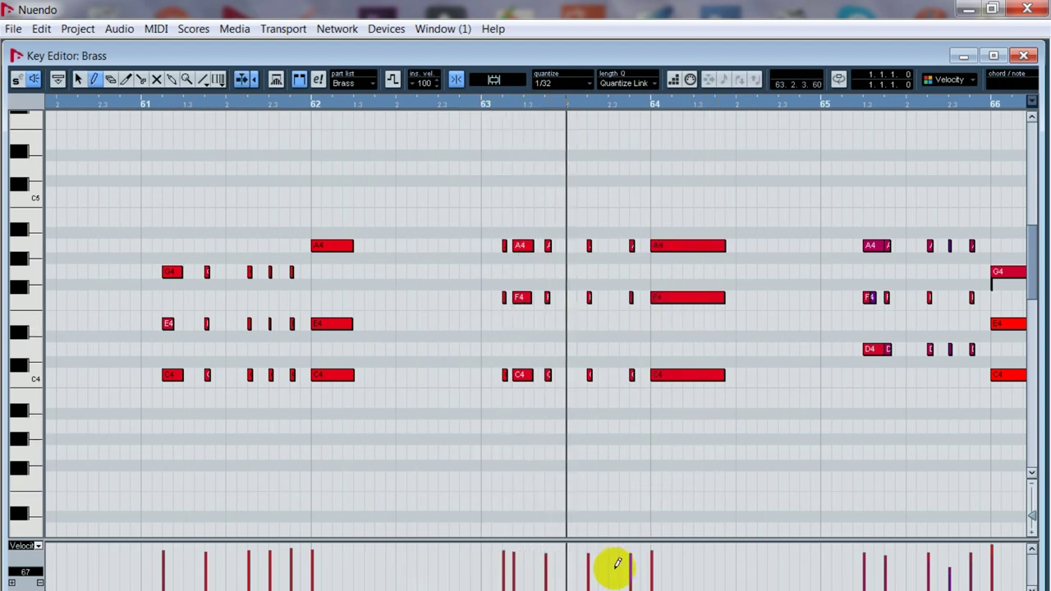
pyautogui.press('space')
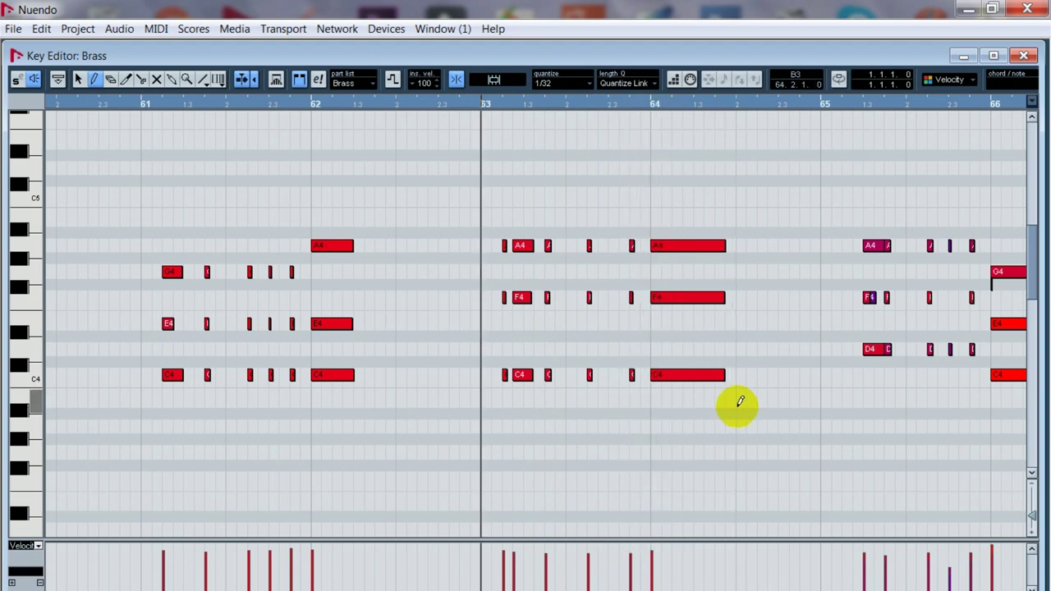
pyautogui.press('space')
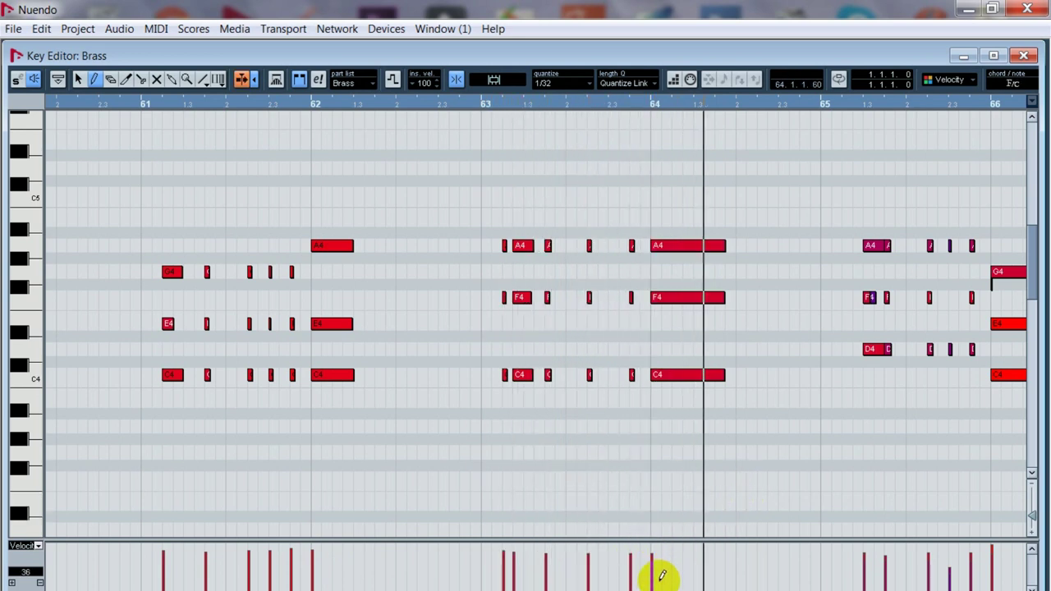
pyautogui.click(265, 105)
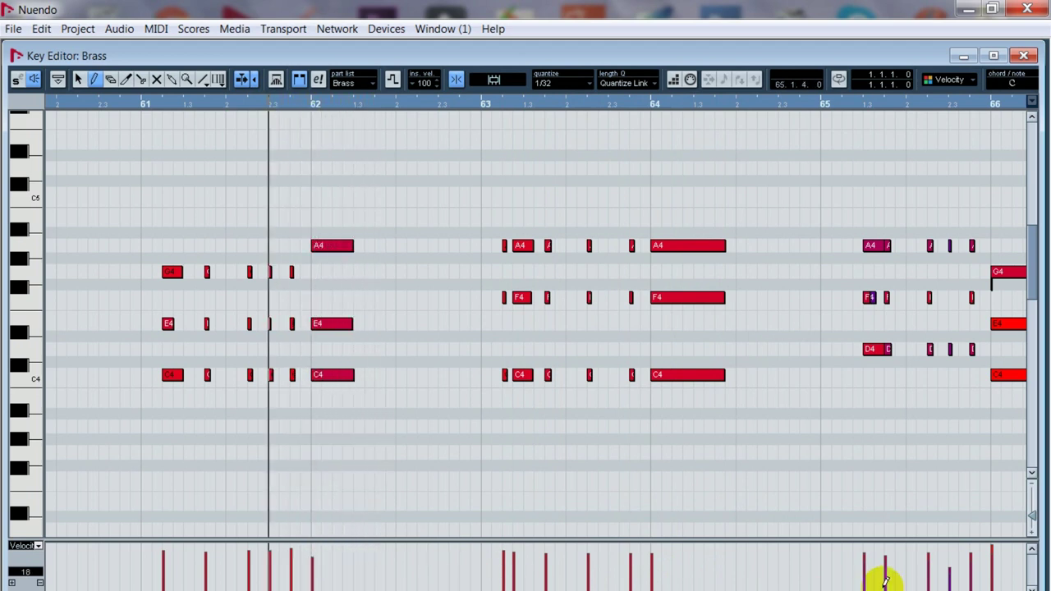
# Step: Delete the stray, very short F#4 and G4 notes at the starts of bars 66, 68, 69 and 70 and play the part
pyautogui.press('g')
pyautogui.press('g')
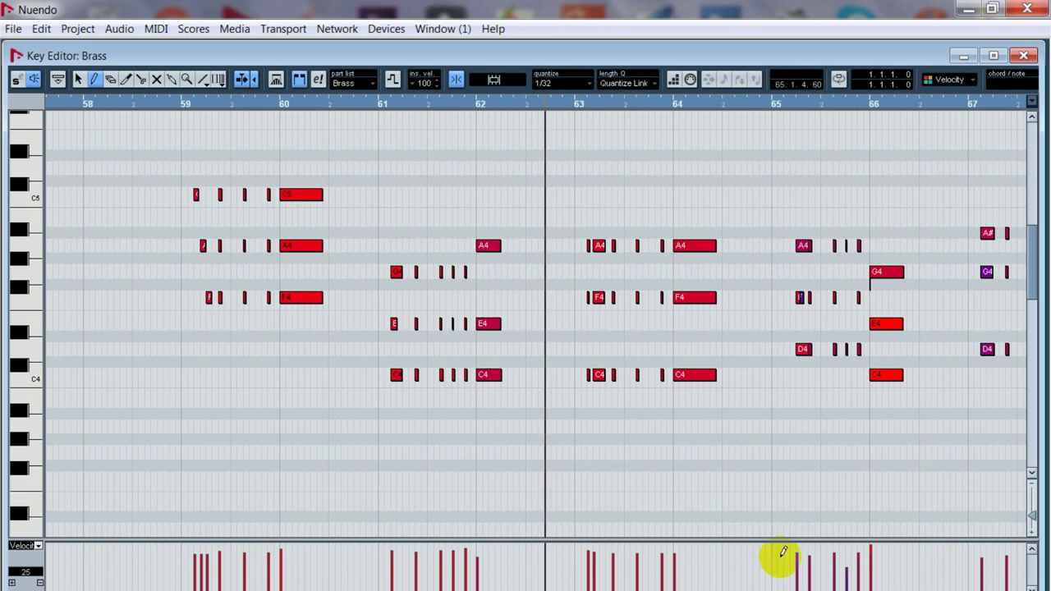
pyautogui.press('g')
pyautogui.press('g')
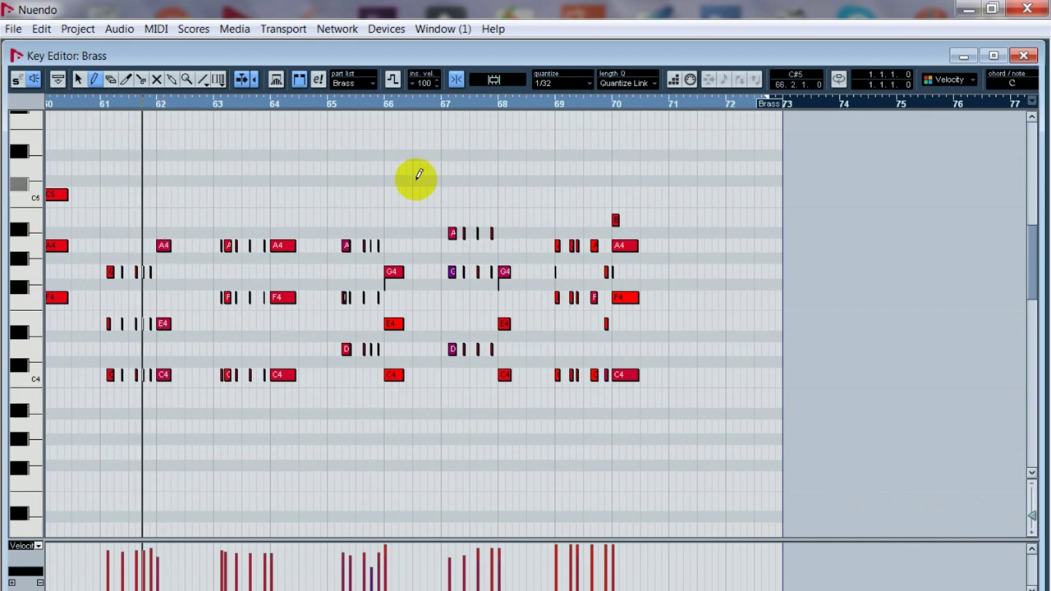
pyautogui.click(426, 103)
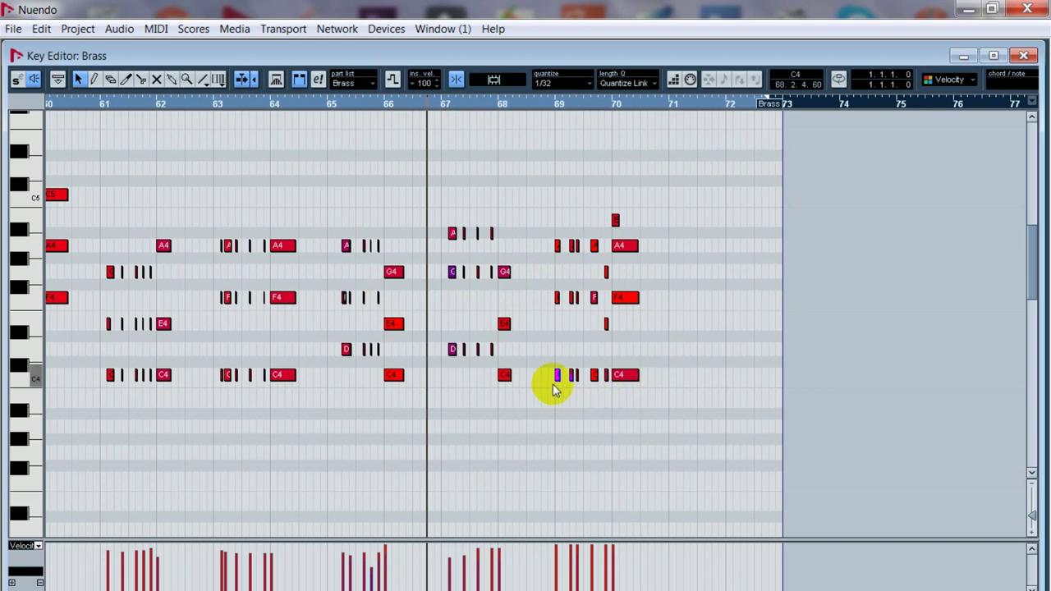
pyautogui.click(199, 121)
pyautogui.press('space')
pyautogui.press('h')
pyautogui.press('h')
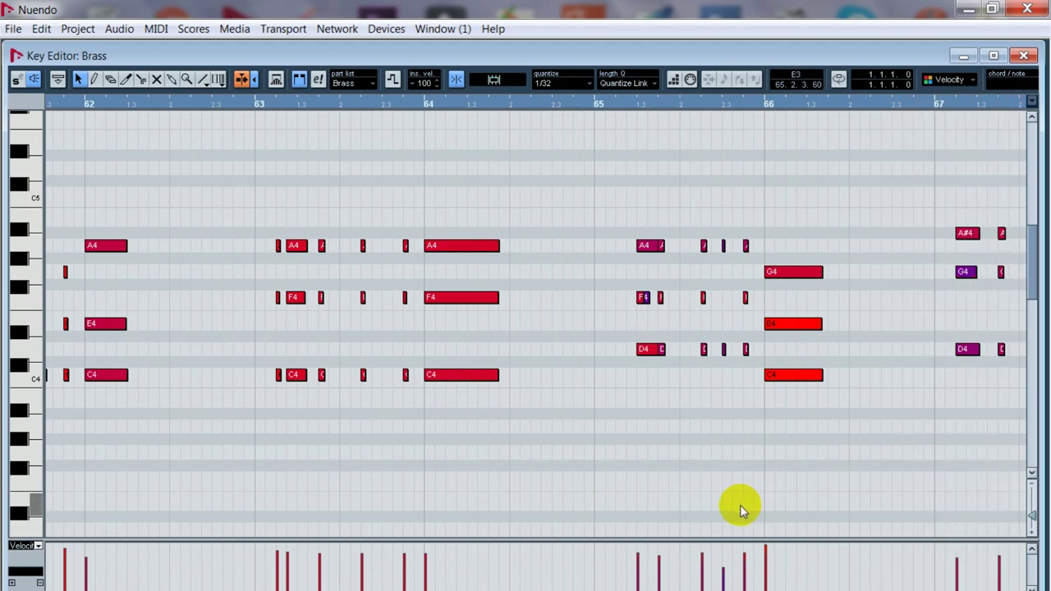
# Step: Listen through to bar 70, audition the notes of its long chord, and delete the stray short B4 above it
pyautogui.press('g')
pyautogui.press('g')
pyautogui.press('g')
pyautogui.press('g')
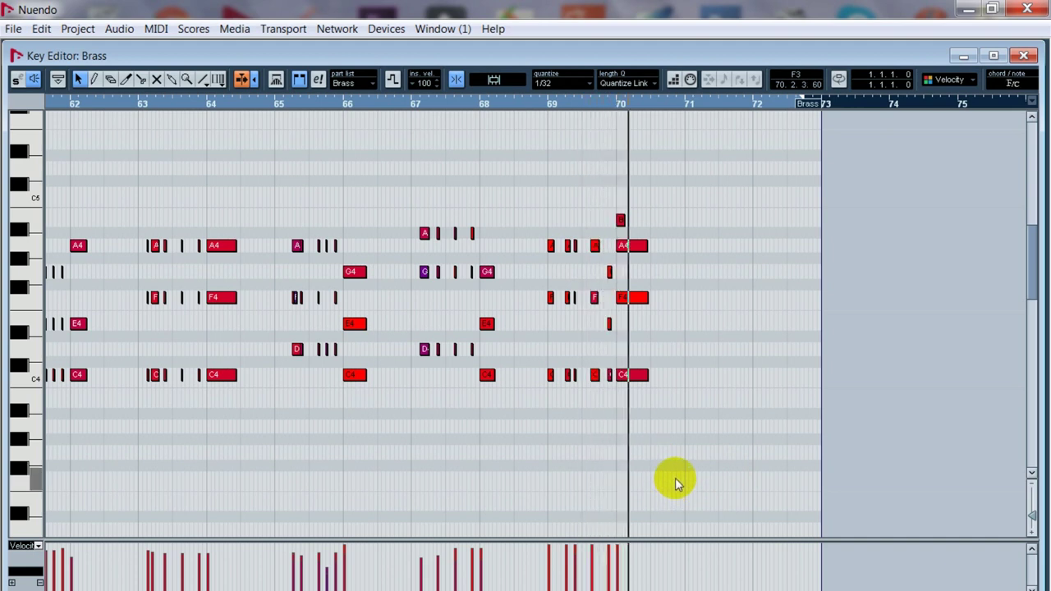
pyautogui.click(638, 251)
pyautogui.press('space')
pyautogui.click(633, 297)
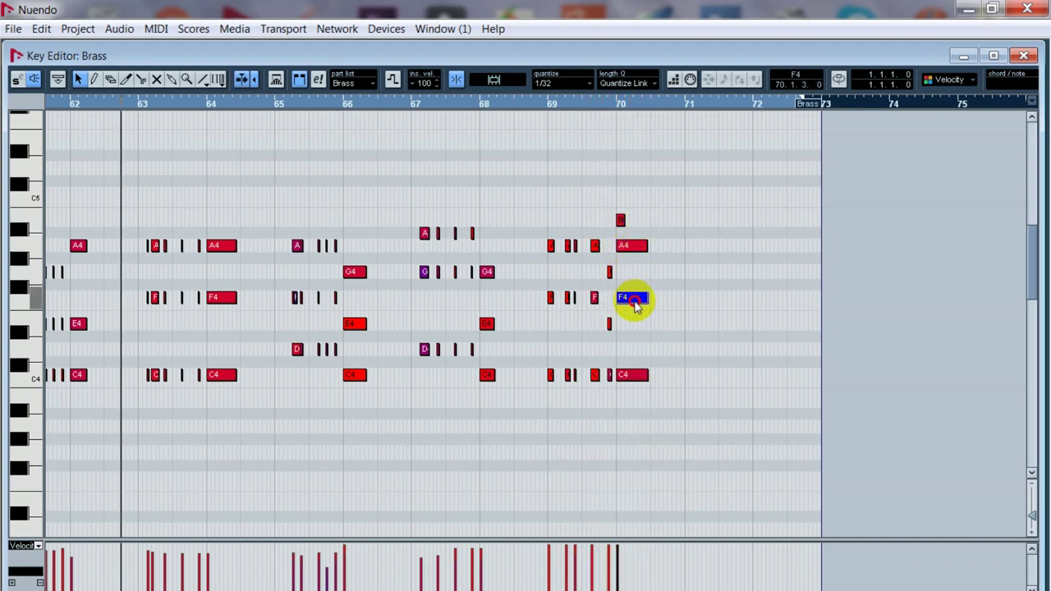
pyautogui.click(629, 375)
pyautogui.click(632, 297)
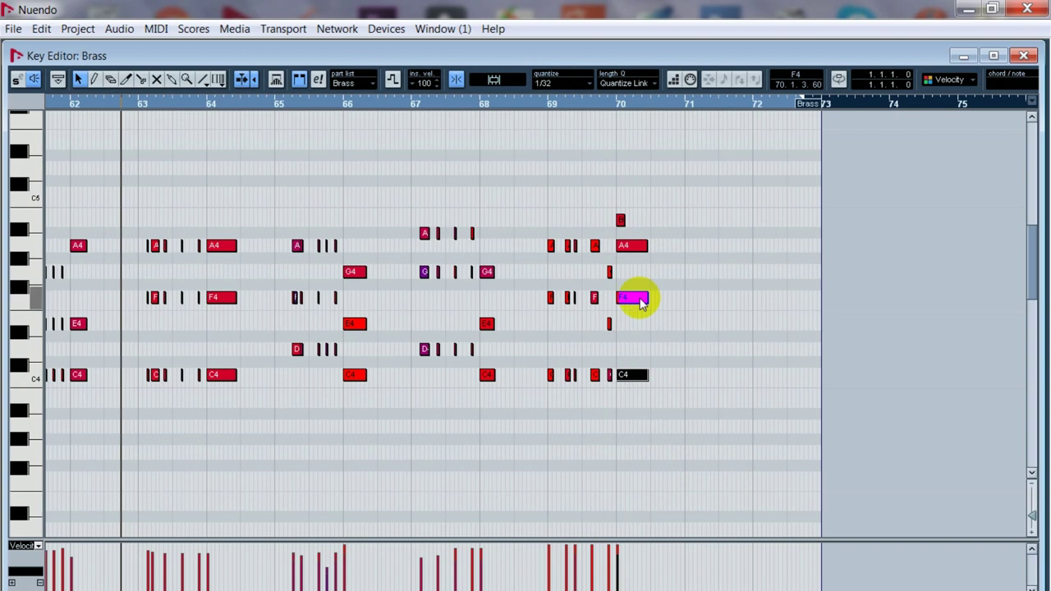
pyautogui.click(619, 217)
pyautogui.moveTo(612, 208); pyautogui.dragTo(627, 223)
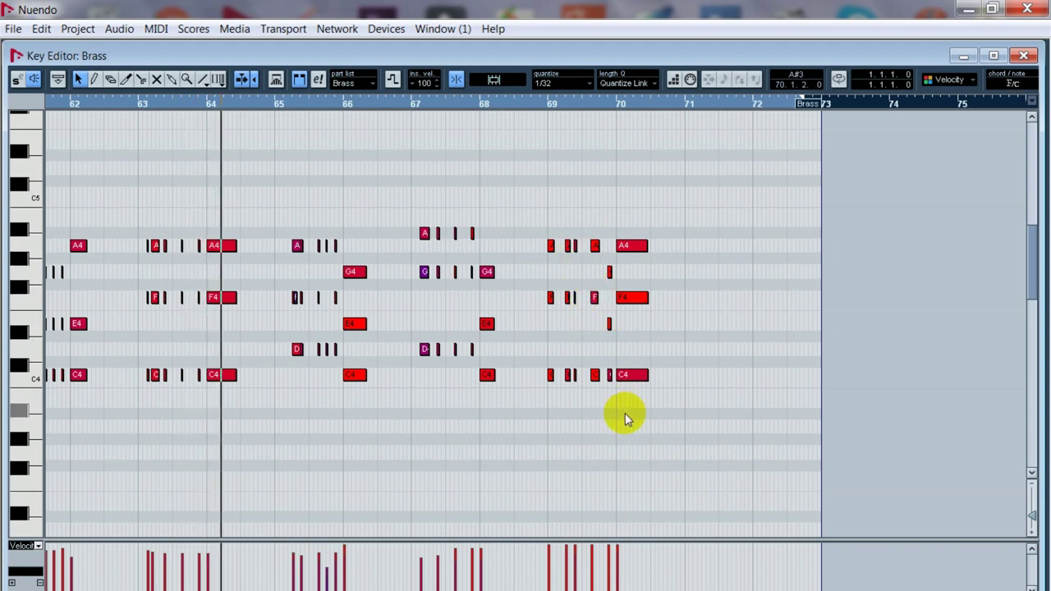
# Step: Shorten the first A4, F4 and D4 notes of the bar 65 phrase to about one thirty-second each and replay the phrase
pyautogui.press('h')
pyautogui.press('h')
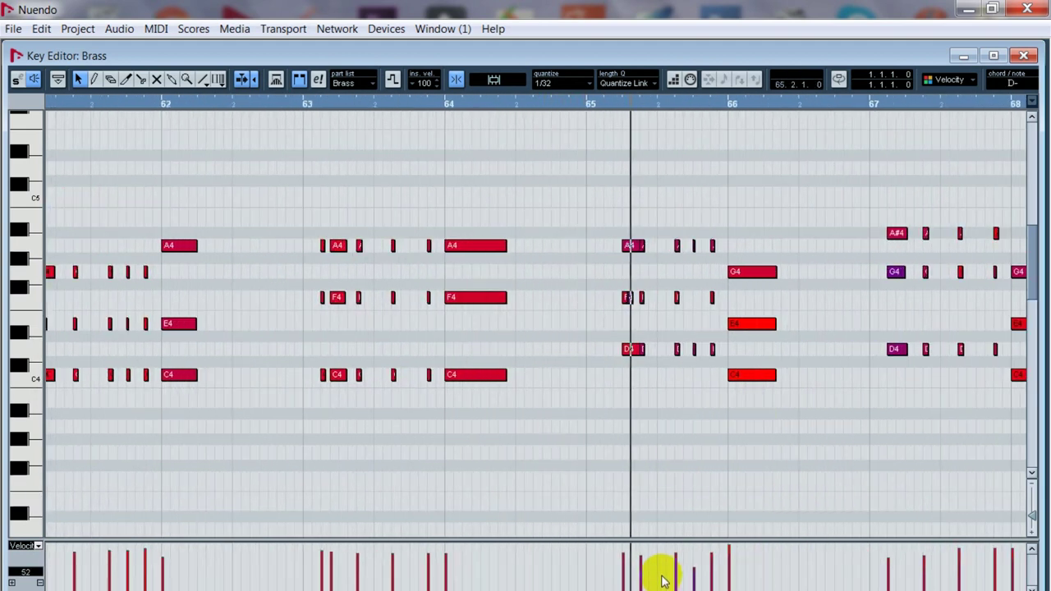
pyautogui.press('space')
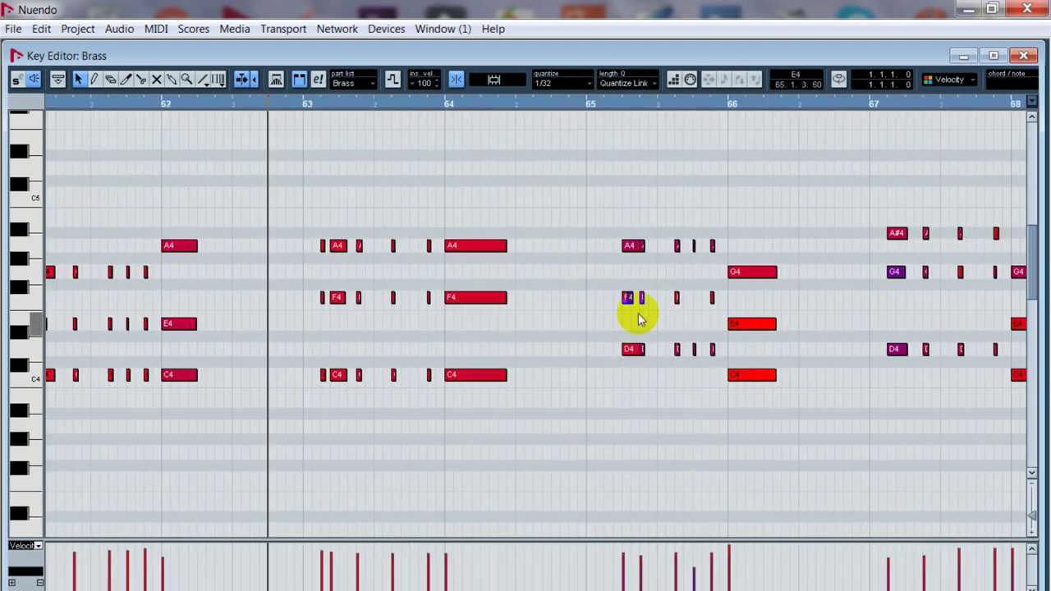
pyautogui.click(628, 246)
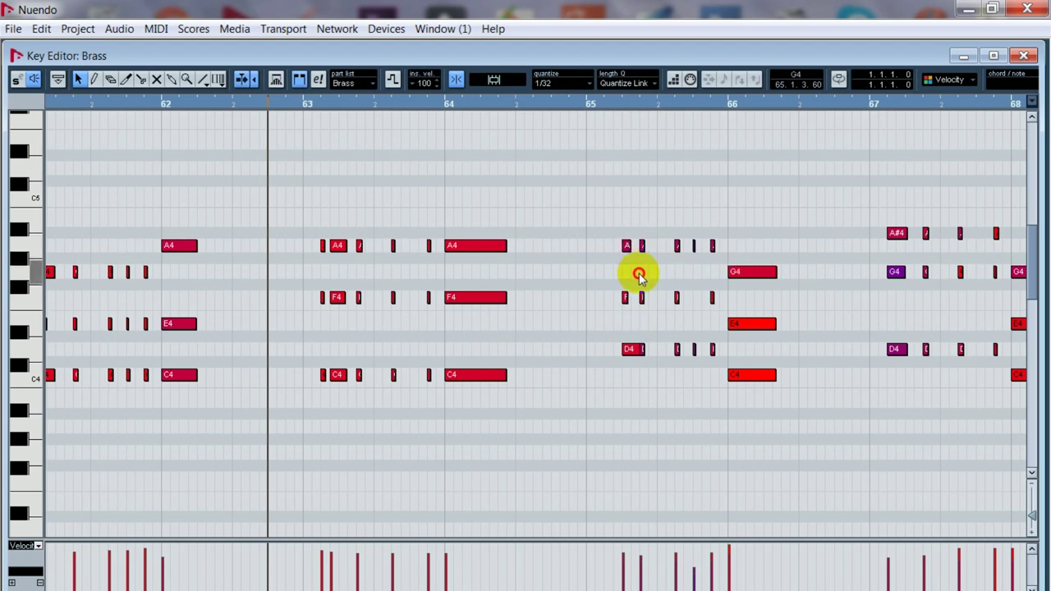
pyautogui.click(632, 352)
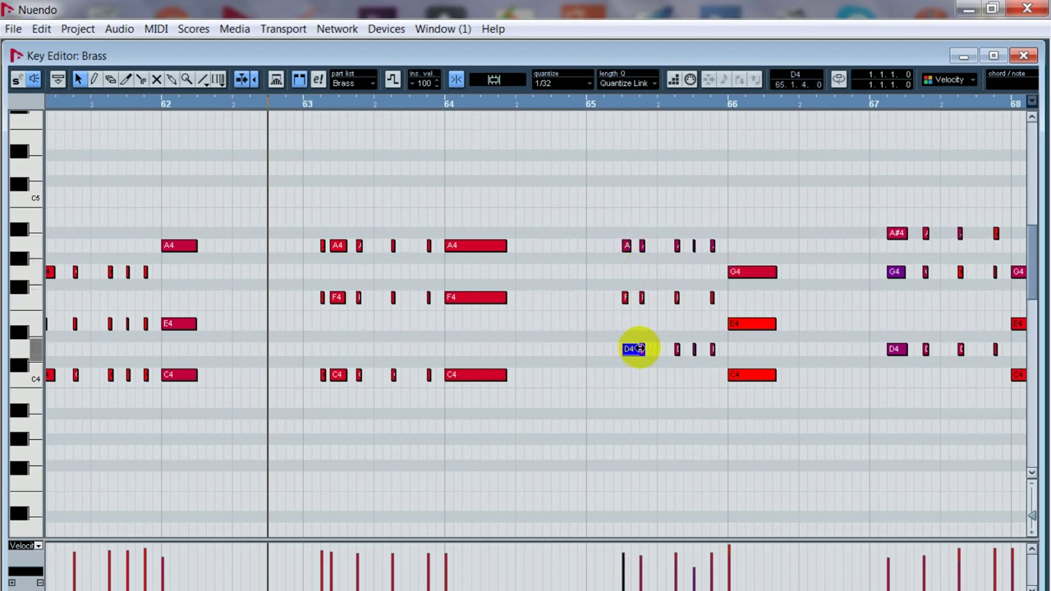
pyautogui.press('space')
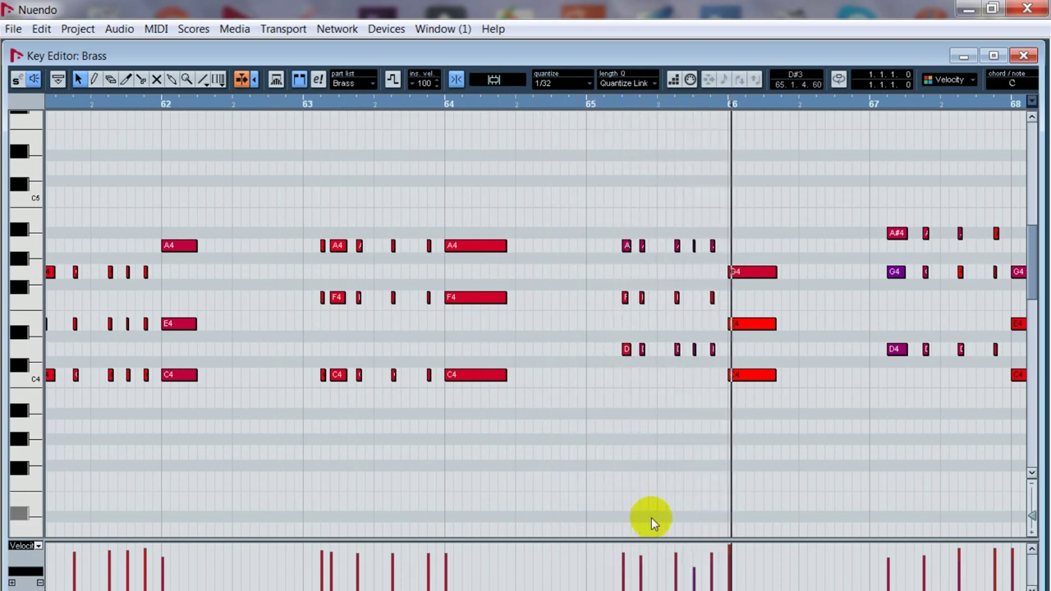
pyautogui.press('space')
pyautogui.press('space')
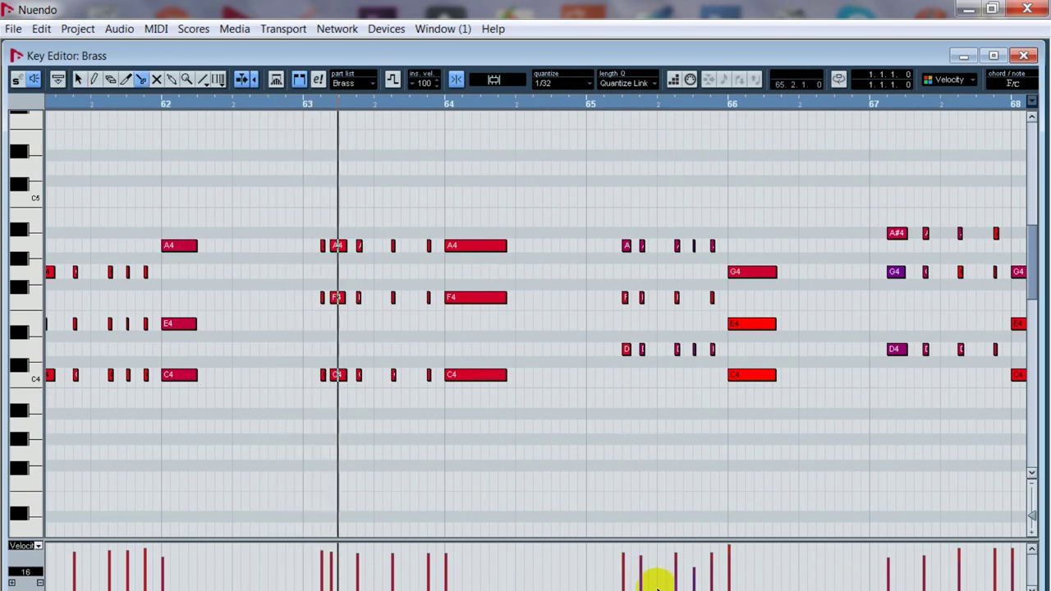
# Step: Even out the velocities of all chords from bar 65 through bar 70
pyautogui.press('space')
pyautogui.press('8')
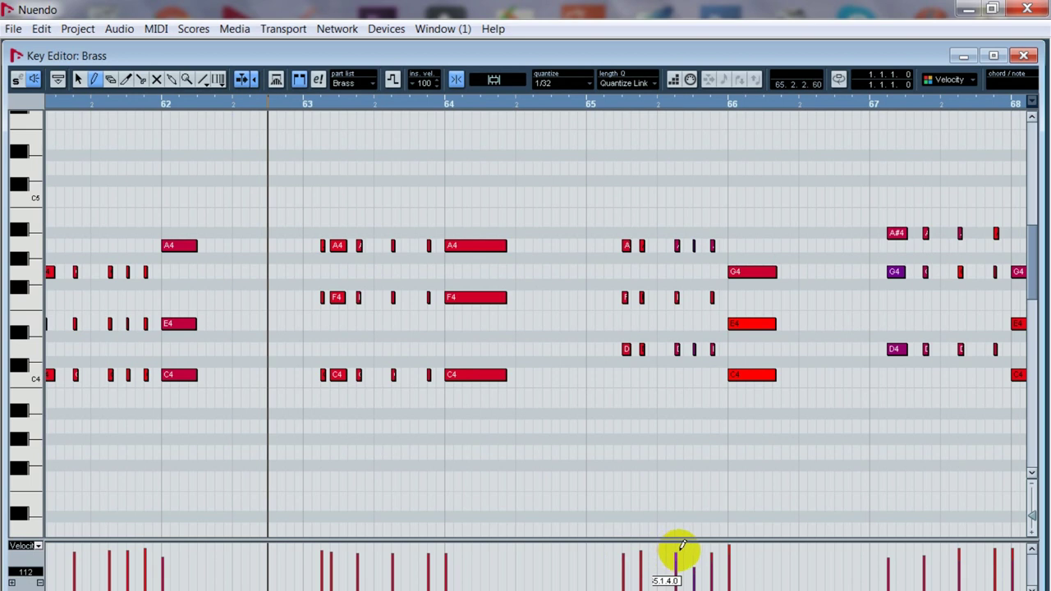
pyautogui.click(731, 551)
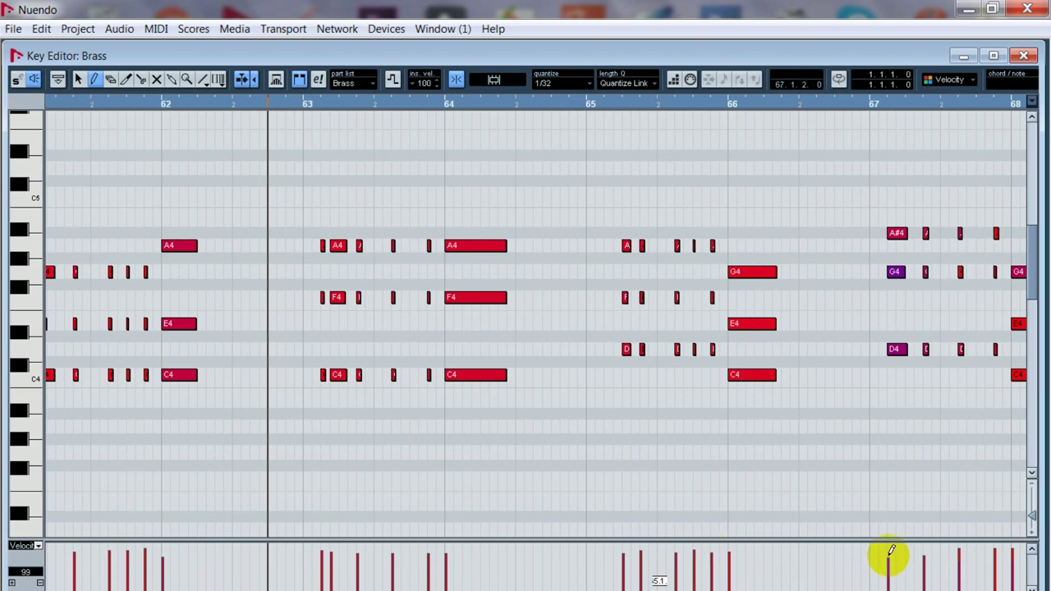
pyautogui.hscroll(2, 969, 585)
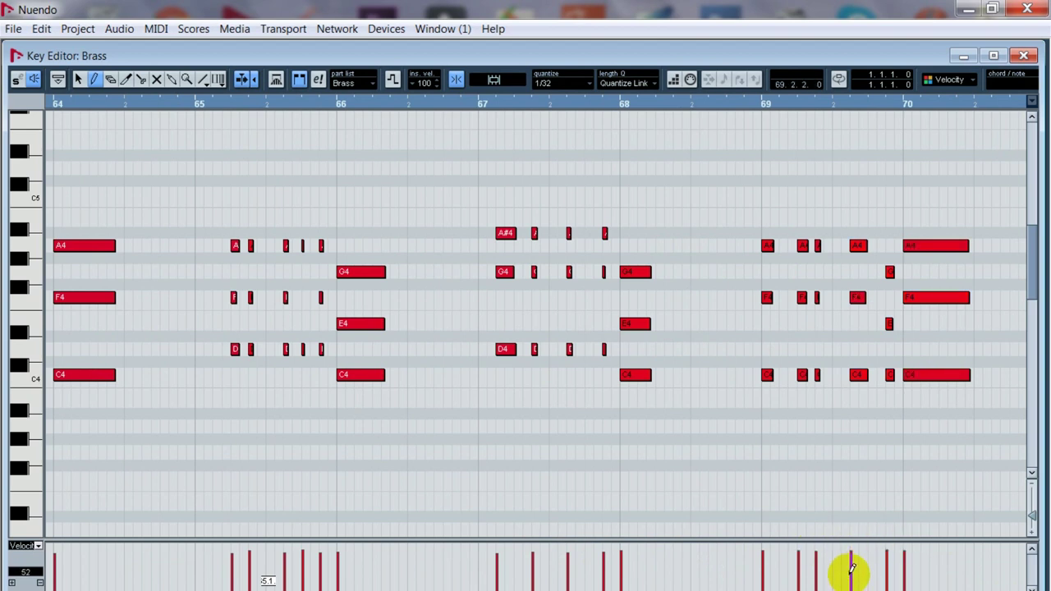
# Step: Play the brass part to its end, and replay the last phrase from just before bar 69 through bar 70
pyautogui.press('1')
pyautogui.press('space')
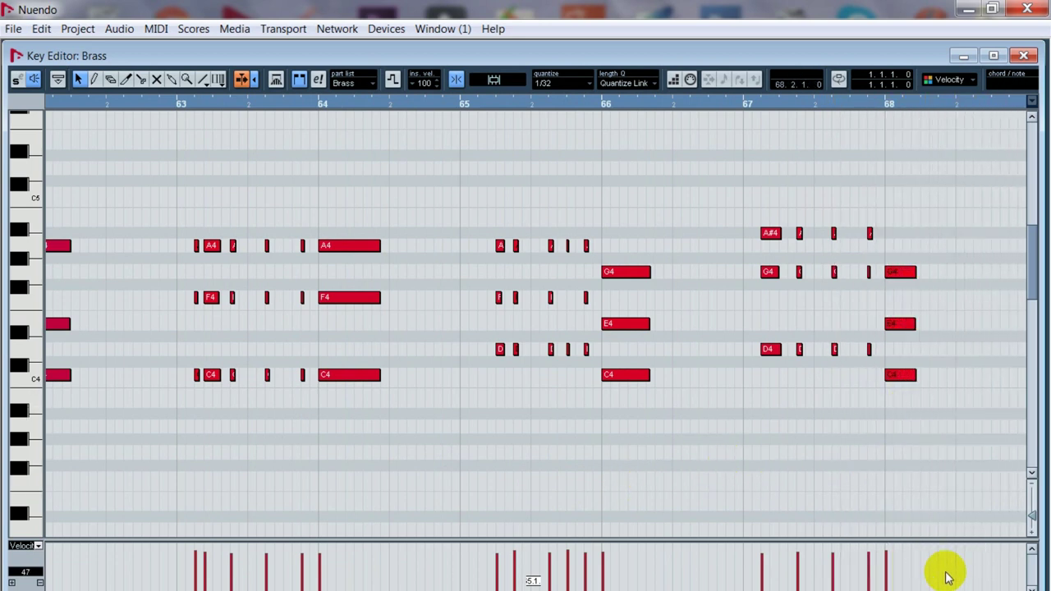
pyautogui.hscroll(10, 967, 586)
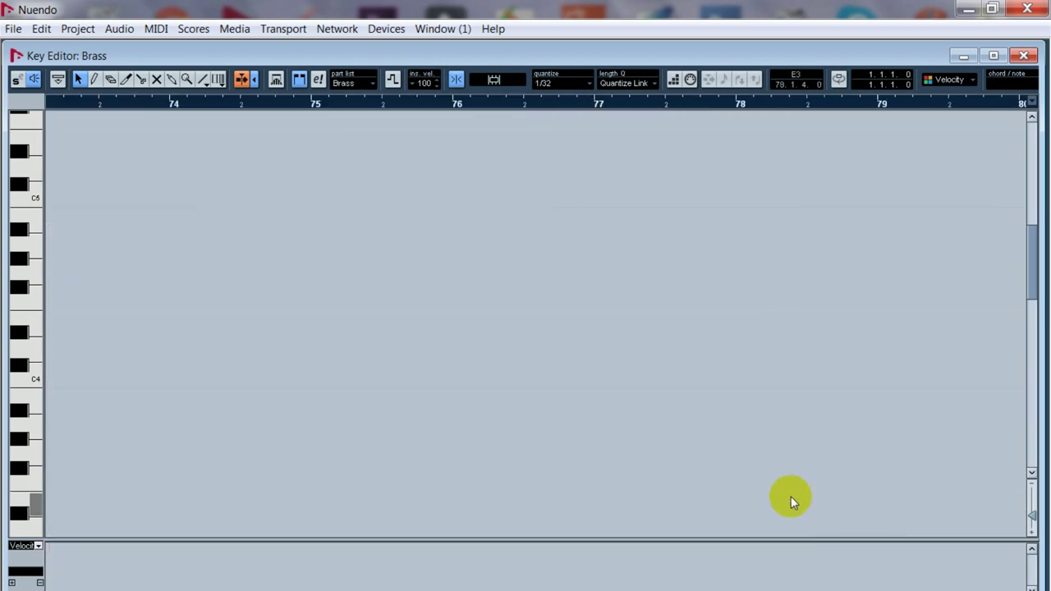
pyautogui.hscroll(-8, 48, 586)
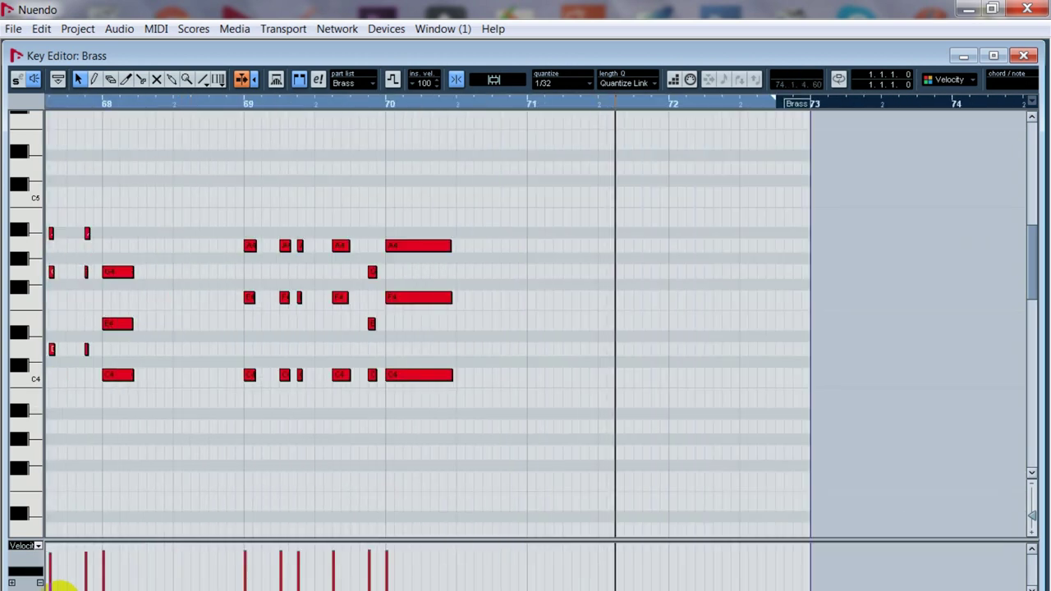
pyautogui.click(238, 107)
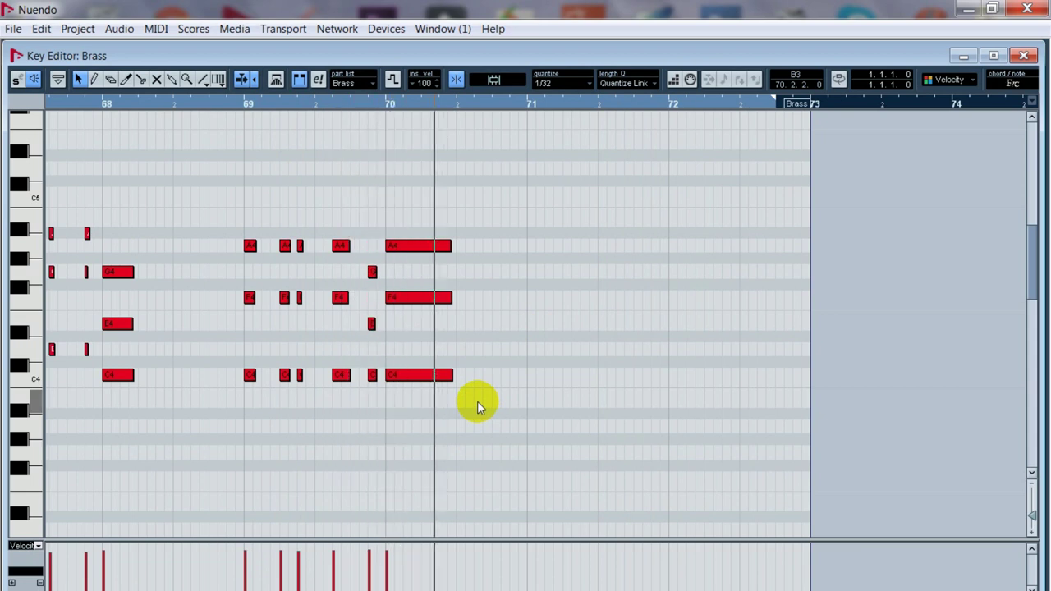
pyautogui.press('space')
pyautogui.press('space')
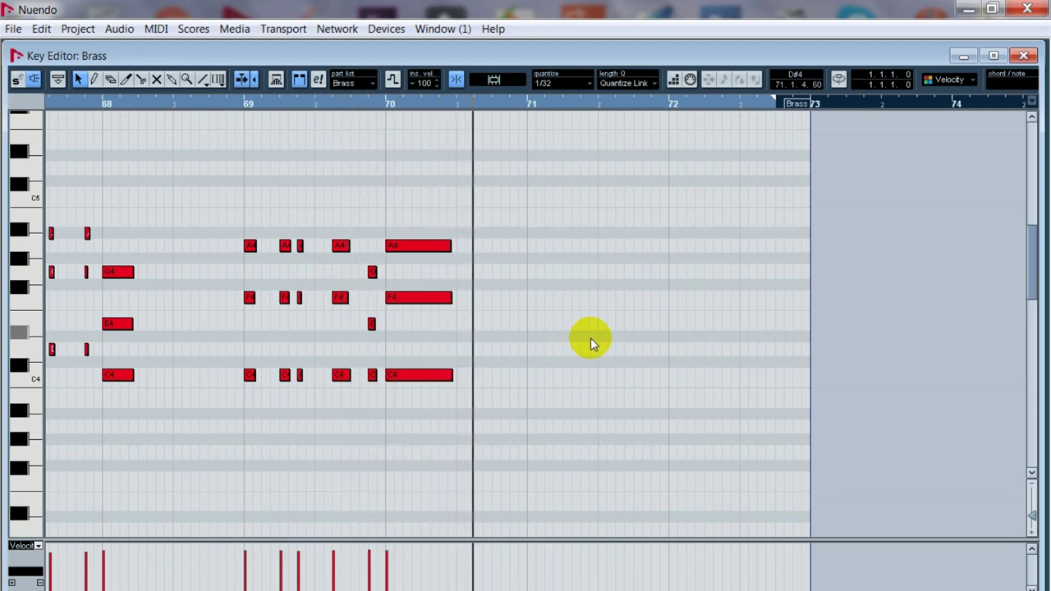
# Step: Record E4, D4 and C4 after the long bar 70 chord and quantize the three notes to 1/32
pyautogui.press('space')
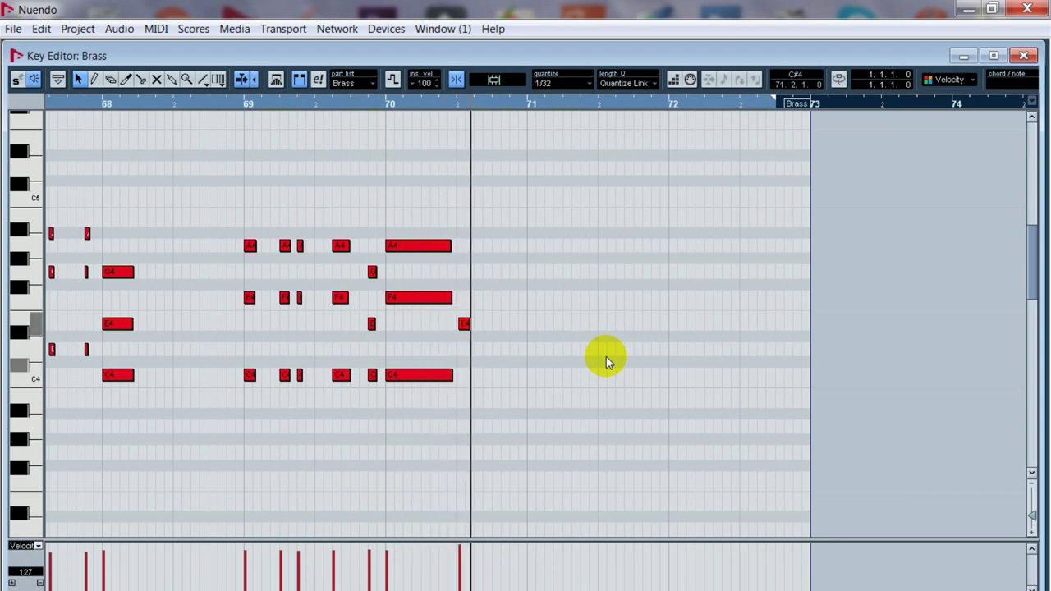
pyautogui.press('space')
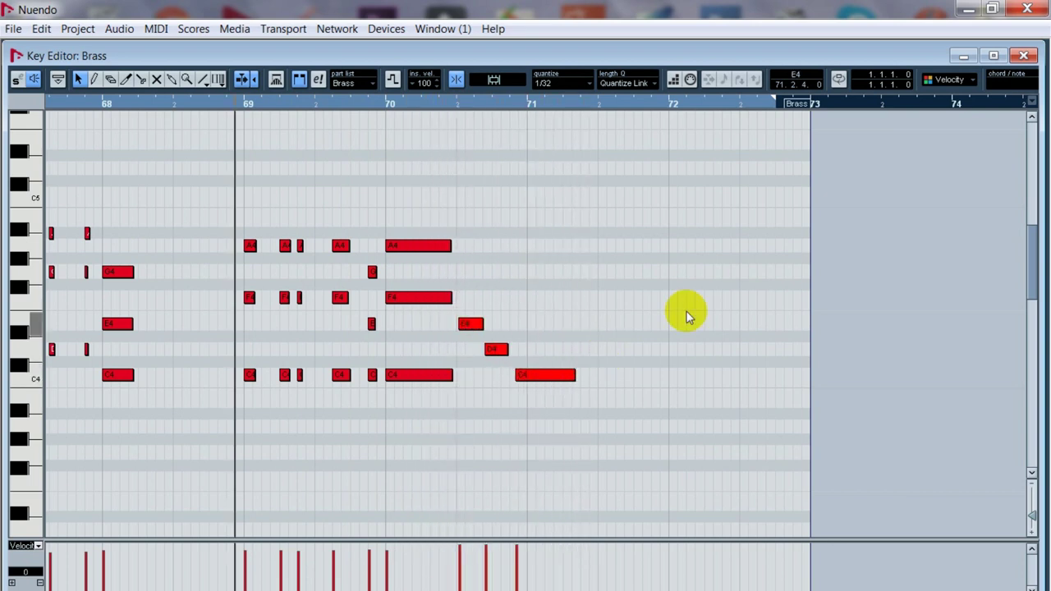
pyautogui.moveTo(472, 309); pyautogui.dragTo(585, 420)
pyautogui.press('q')
pyautogui.click(532, 417)
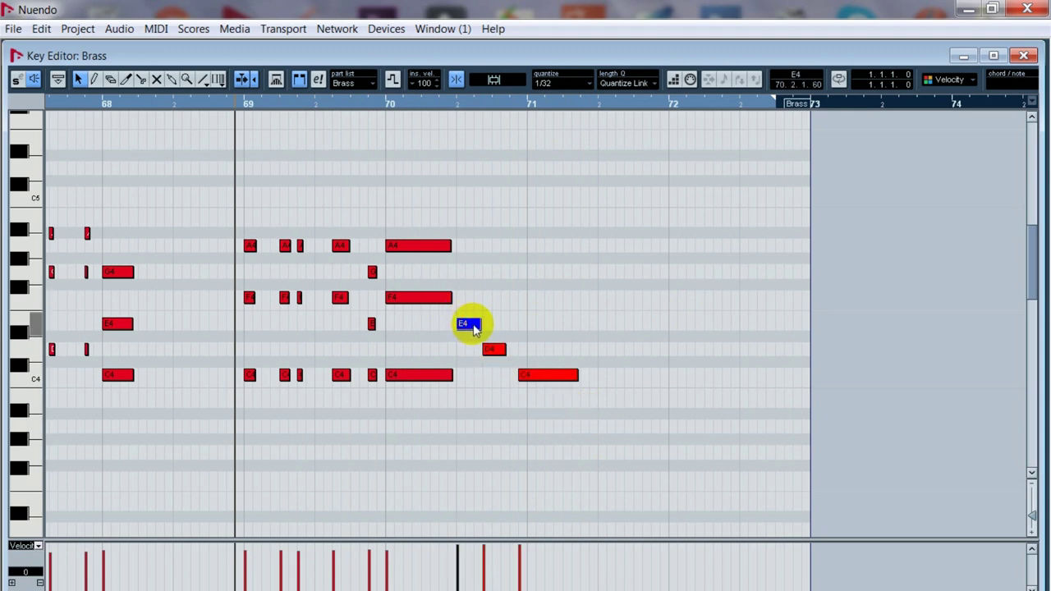
# Step: Build chords from copied notes: add G4 and C4 to the E4, G4 and A#3 to the D4, and E4 and G4 to the last C4
pyautogui.moveTo(473, 315); pyautogui.dragTo(474, 273)
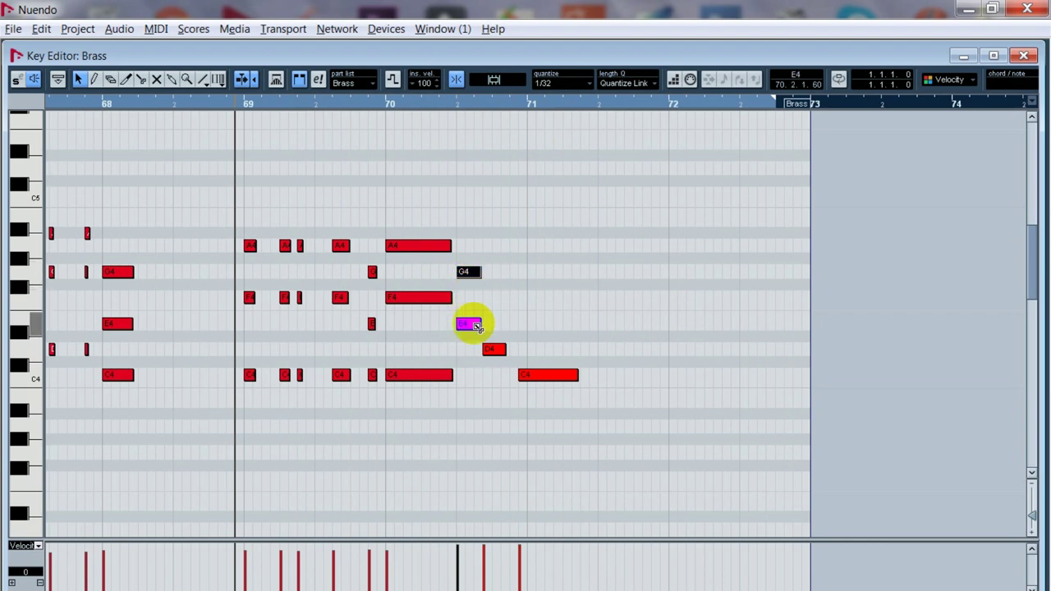
pyautogui.moveTo(475, 325); pyautogui.dragTo(493, 273)
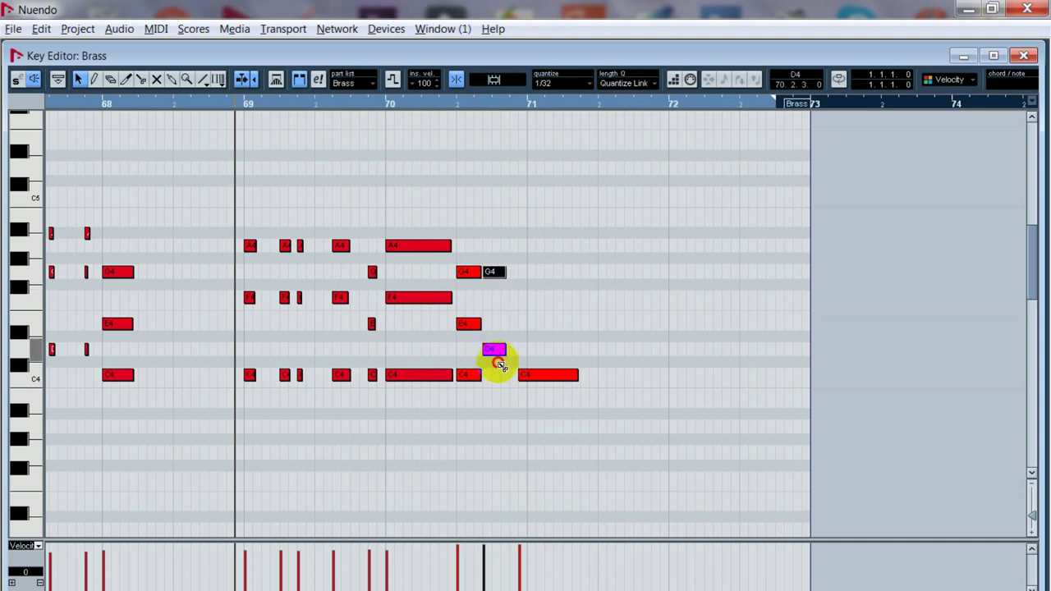
pyautogui.moveTo(499, 389); pyautogui.dragTo(497, 409)
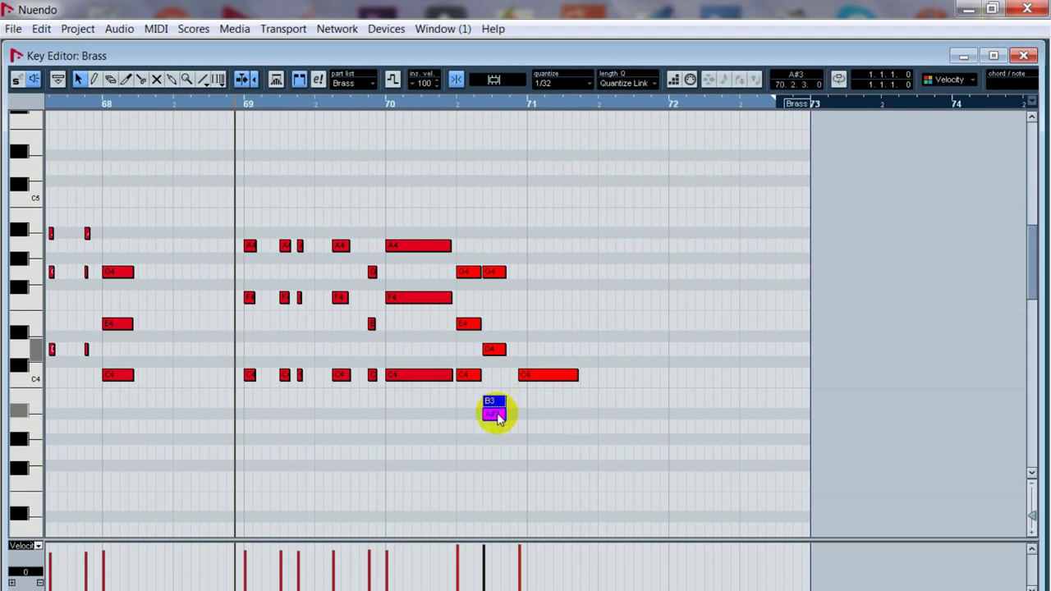
pyautogui.moveTo(550, 377); pyautogui.dragTo(552, 276)
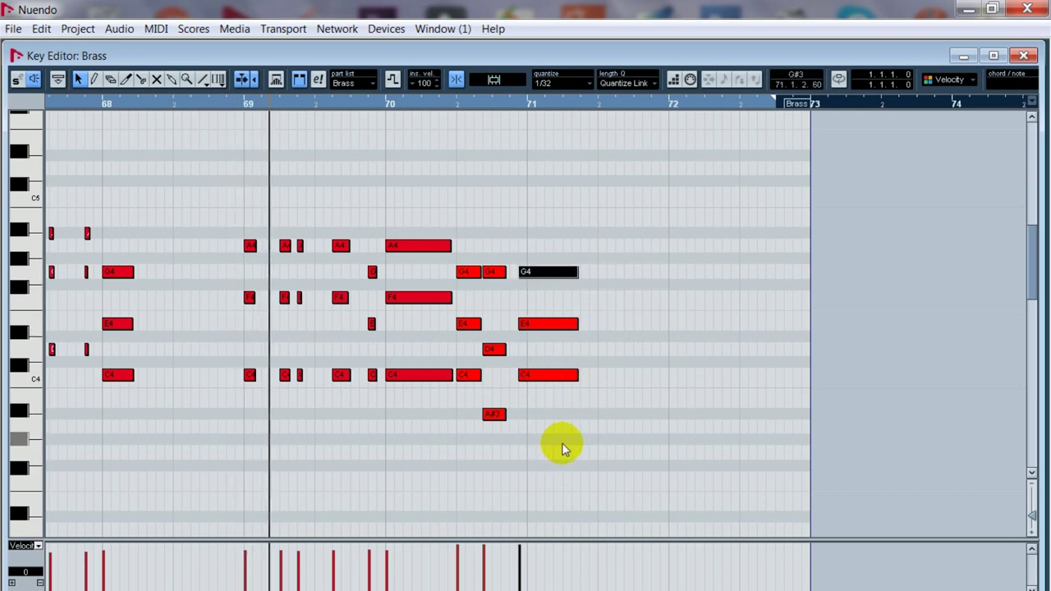
# Step: Lower the velocities of the three new closing chords to about 114 and start playback of the phrase
pyautogui.press('8')
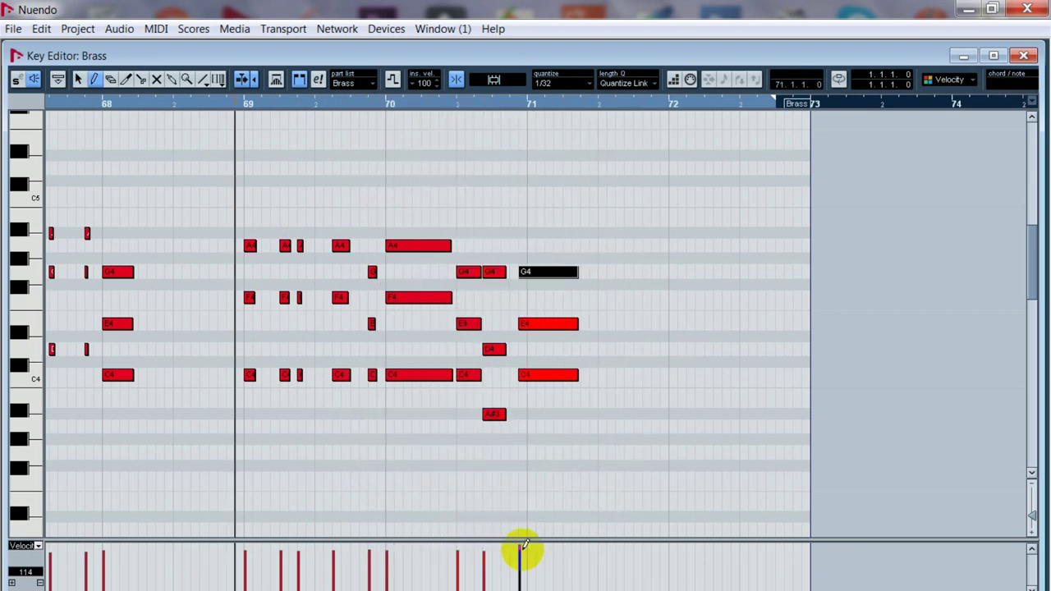
pyautogui.press('1')
pyautogui.click(586, 487)
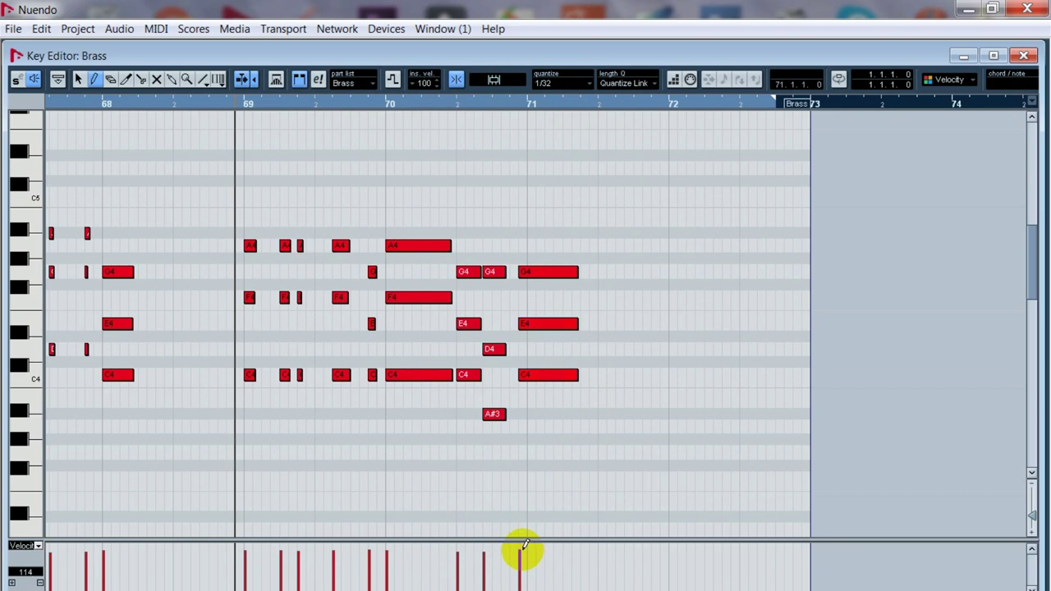
pyautogui.press('space')
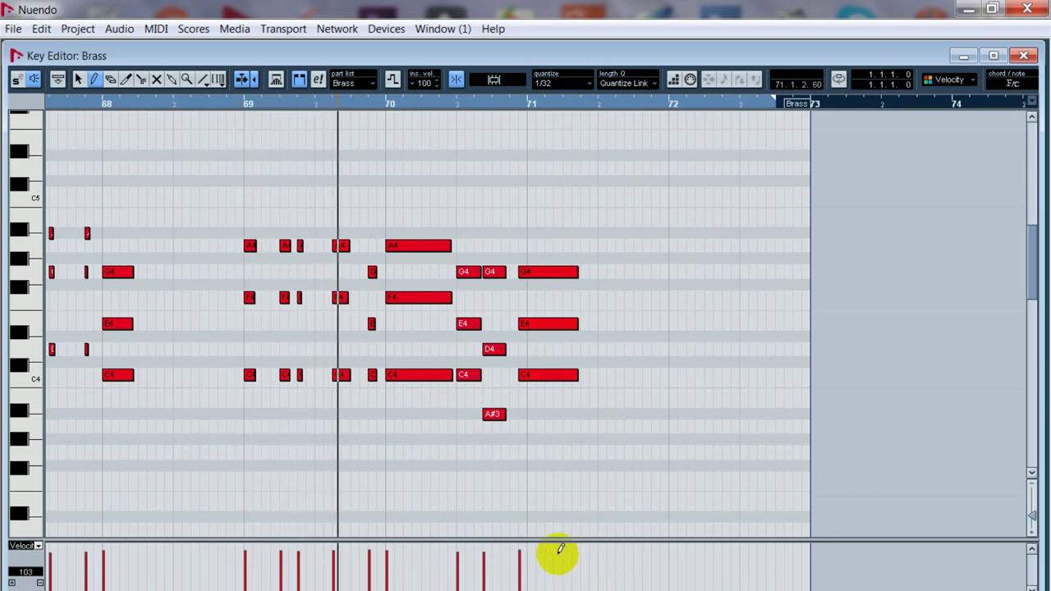
# Step: Adjust the velocity of the long A4–F4–C4 chord at bar 70 to about 107 and replay the phrase
pyautogui.press('space')
pyautogui.press('space')
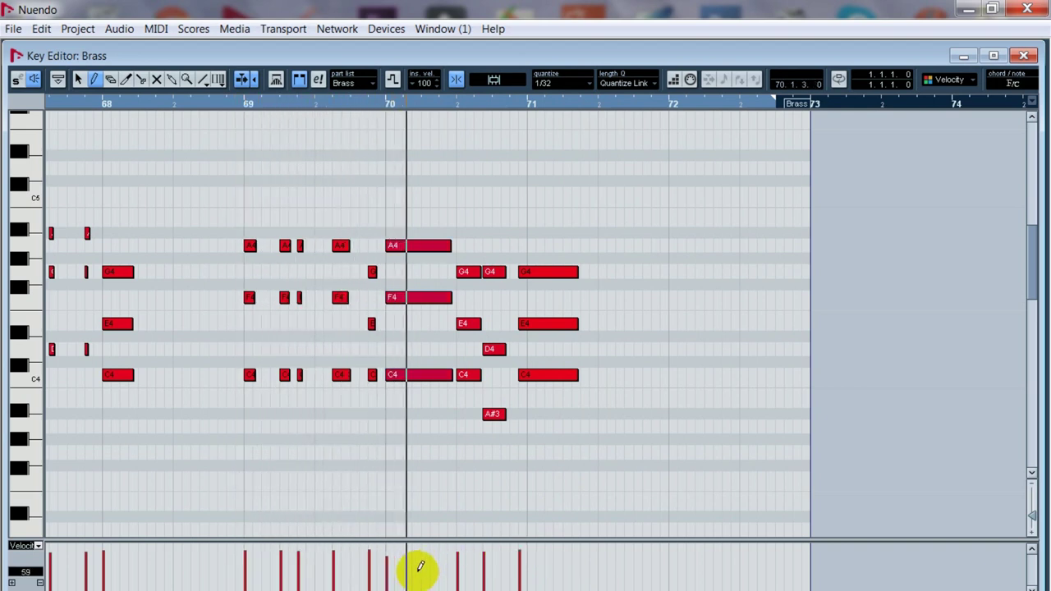
pyautogui.press('space')
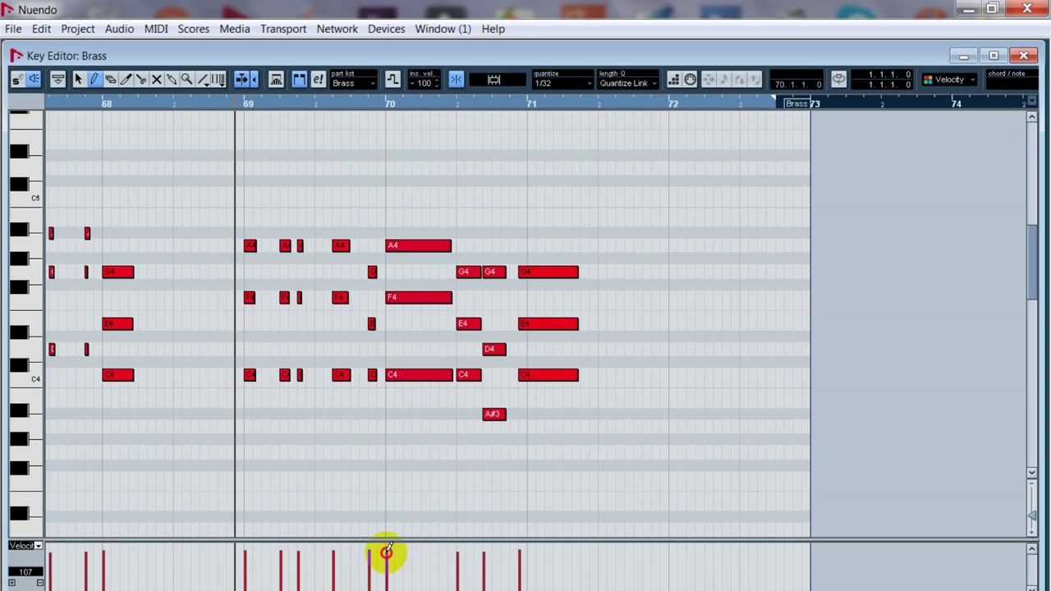
pyautogui.press('space')
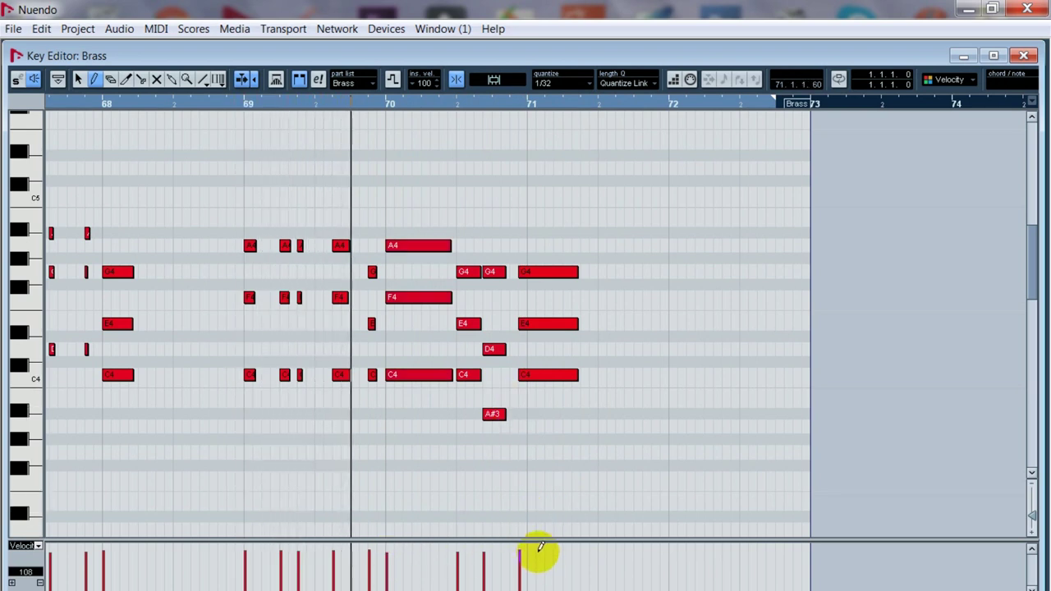
pyautogui.press('space')
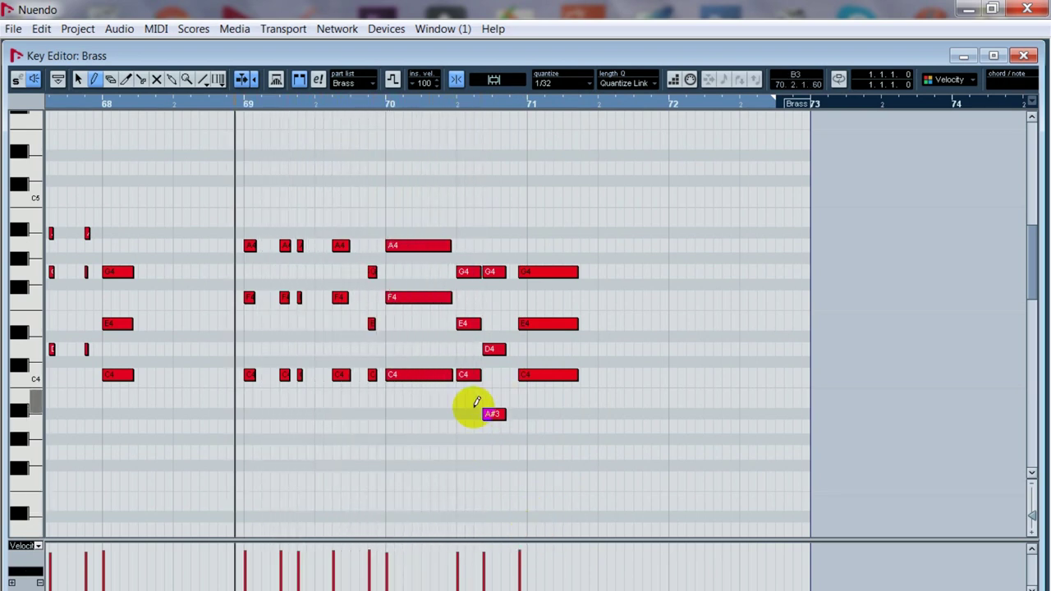
# Step: Shorten the bar 70 A4, F4 and C4 notes to a length of 0.0.2.60 and move the following G4–E4–C4 chord one sixteenth earlier
pyautogui.press('1')
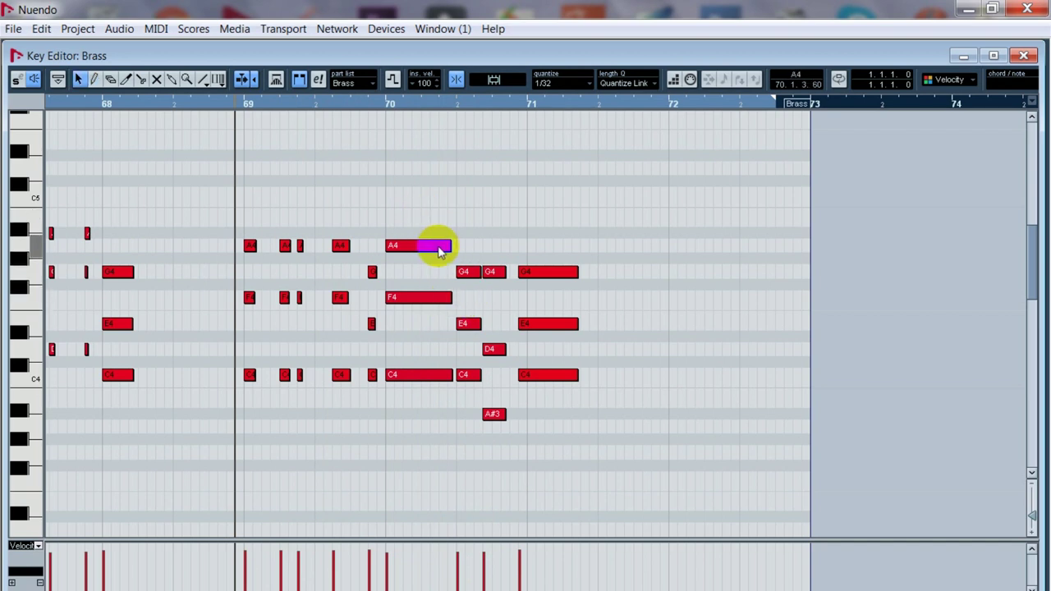
pyautogui.moveTo(446, 245); pyautogui.dragTo(429, 246)
pyautogui.moveTo(451, 299); pyautogui.dragTo(432, 299)
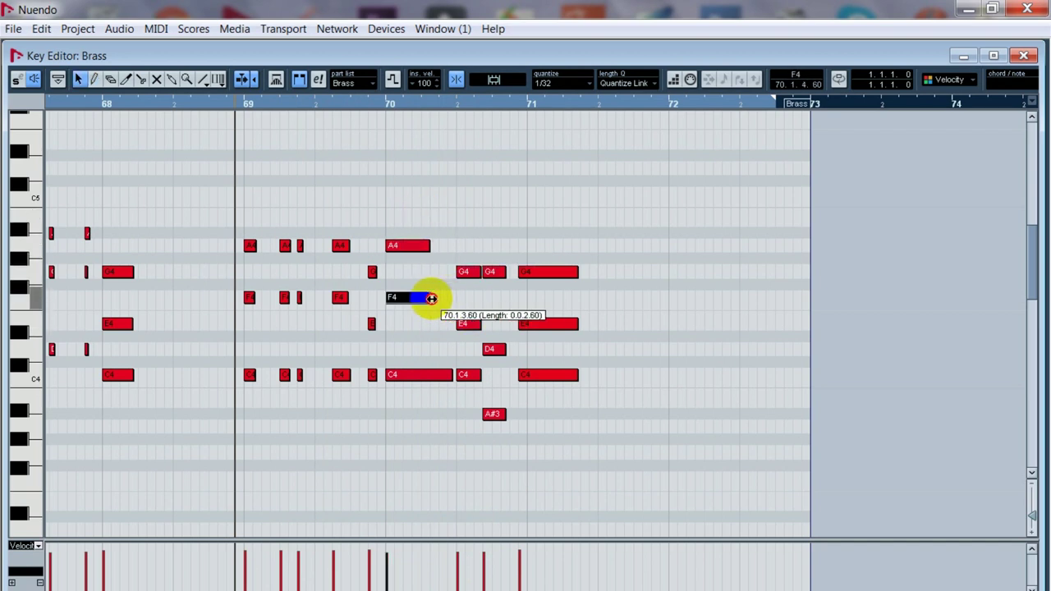
pyautogui.moveTo(449, 377); pyautogui.dragTo(431, 377)
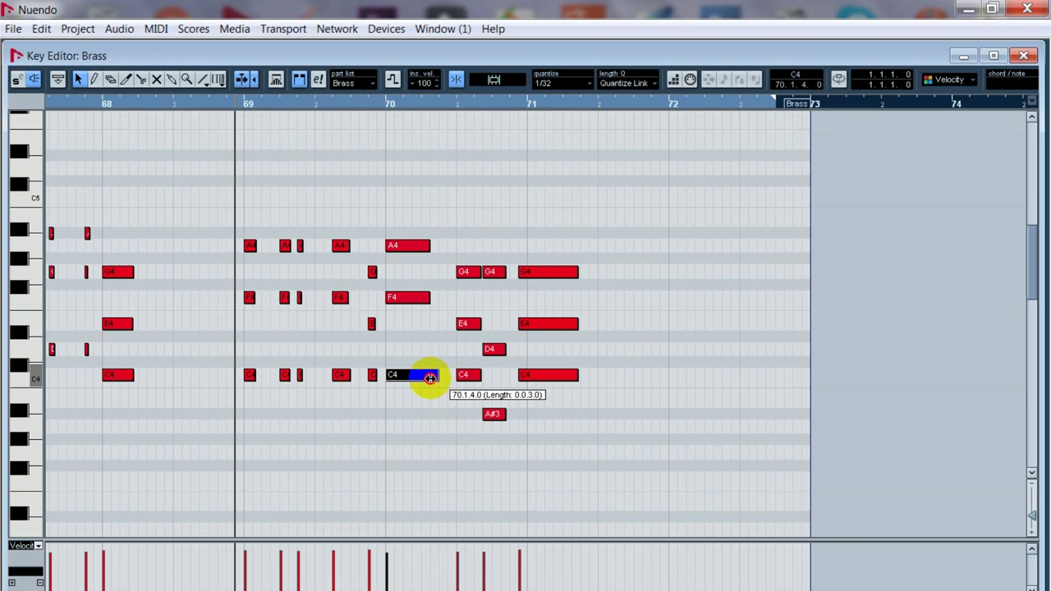
pyautogui.moveTo(461, 247); pyautogui.dragTo(441, 376)
pyautogui.click(530, 386)
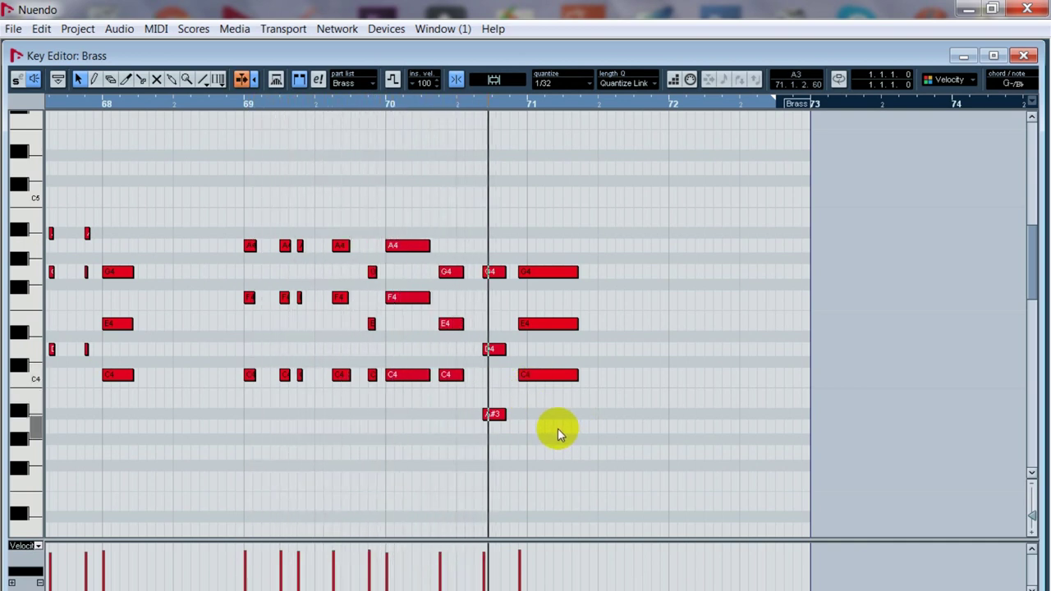
# Step: Move the G4–D4–A#3 chord one thirty-second earlier and replay the phrase
pyautogui.press('space')
pyautogui.moveTo(486, 251); pyautogui.dragTo(491, 456)
pyautogui.moveTo(491, 276); pyautogui.dragTo(482, 274)
pyautogui.press('space')
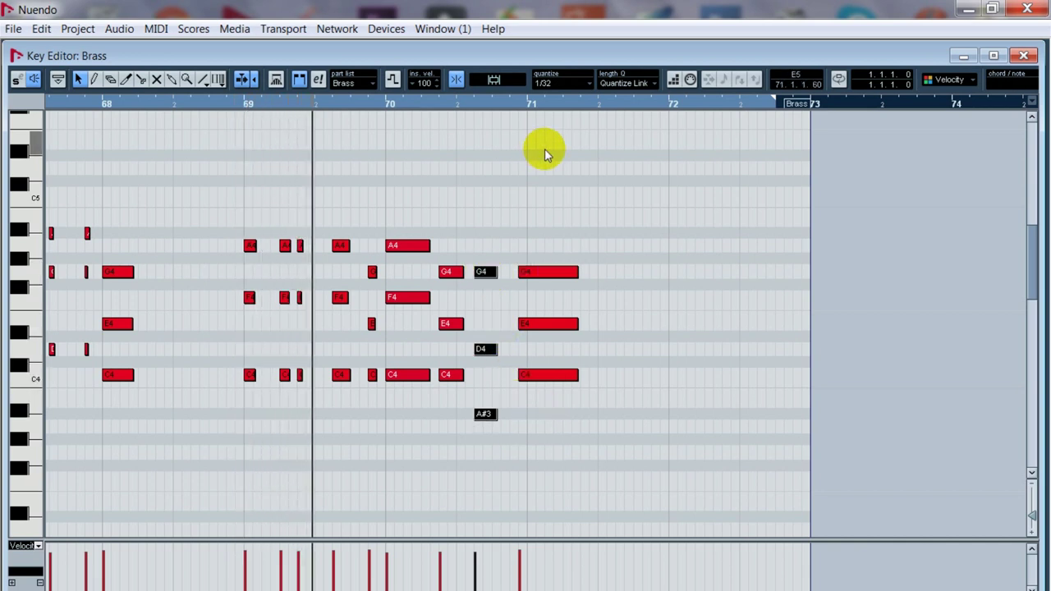
# Step: Set the quantize grid to 1/16, move the final G4–E4–C4 chord one sixteenth before bar 71, and replay the ending
pyautogui.click(562, 83)
pyautogui.click(575, 171)
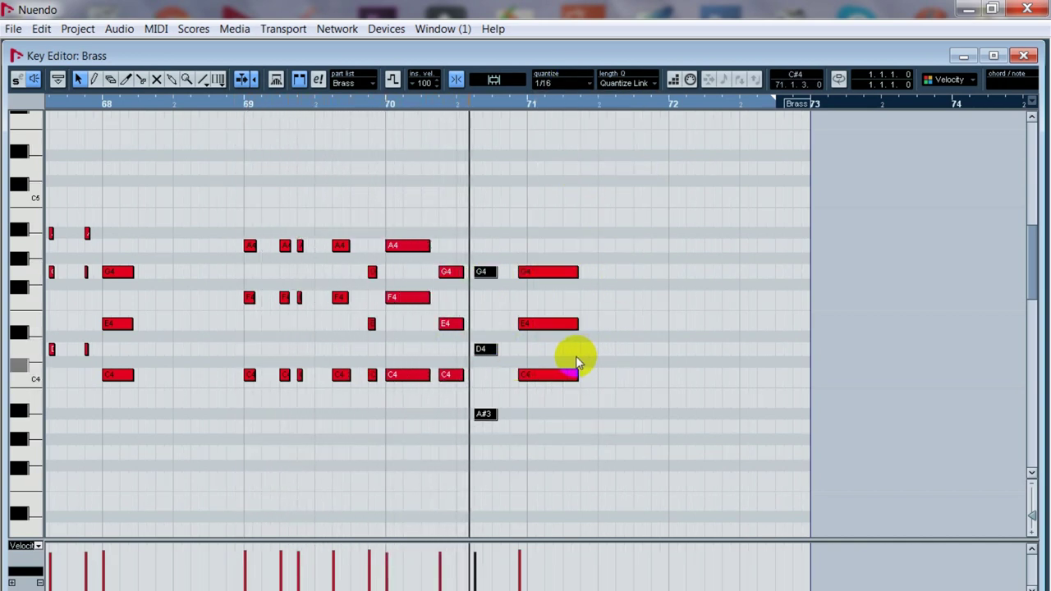
pyautogui.press('space')
pyautogui.moveTo(536, 231); pyautogui.dragTo(597, 508)
pyautogui.moveTo(542, 273)
pyautogui.mouseDown()
pyautogui.moveTo(525, 272)
pyautogui.moveTo(544, 274)
pyautogui.mouseUp()
pyautogui.press('space')
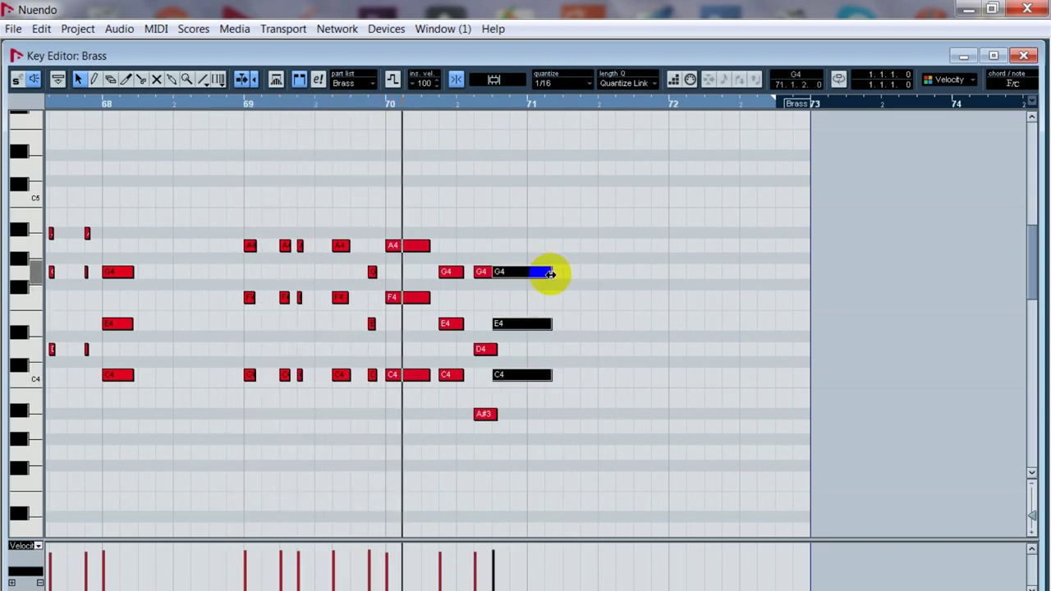
pyautogui.moveTo(511, 272); pyautogui.dragTo(534, 273)
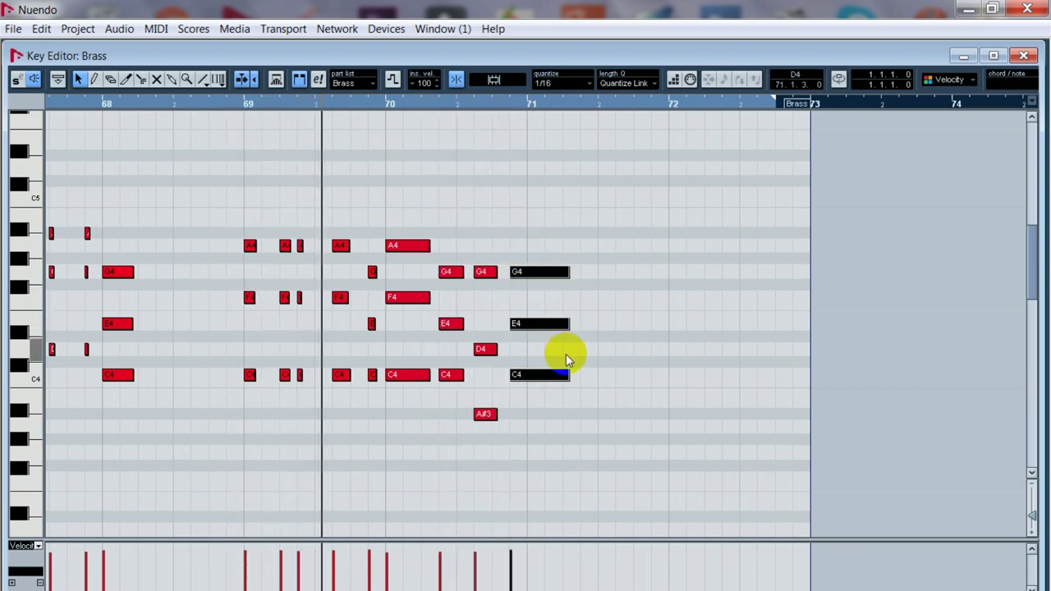
pyautogui.click(555, 432)
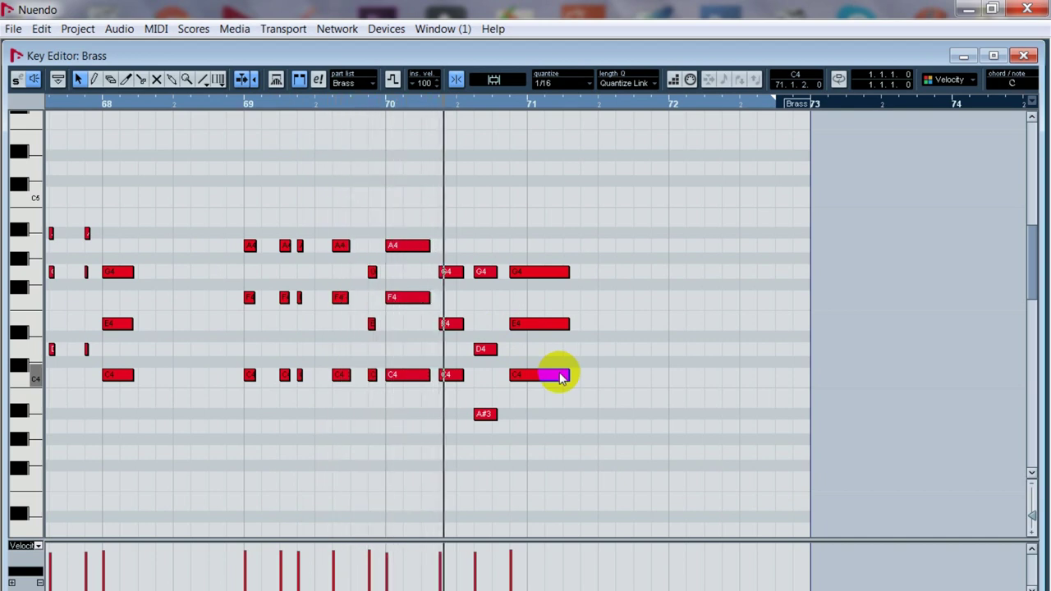
pyautogui.click(462, 104)
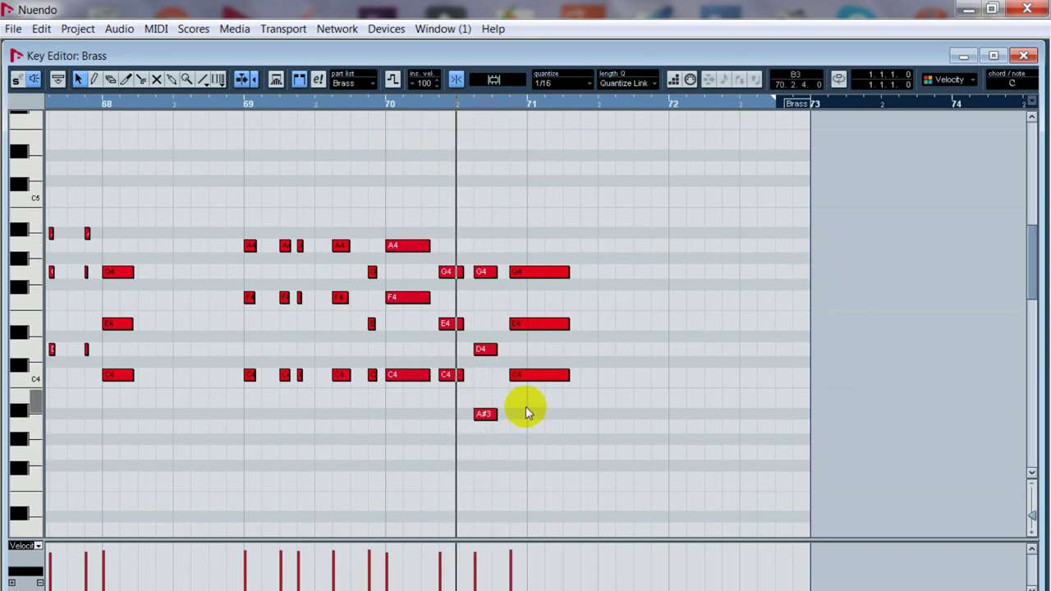
# Step: Close the brass part's editor and look over the other tracks' parts around bar 70 in the project
pyautogui.click(1023, 55)
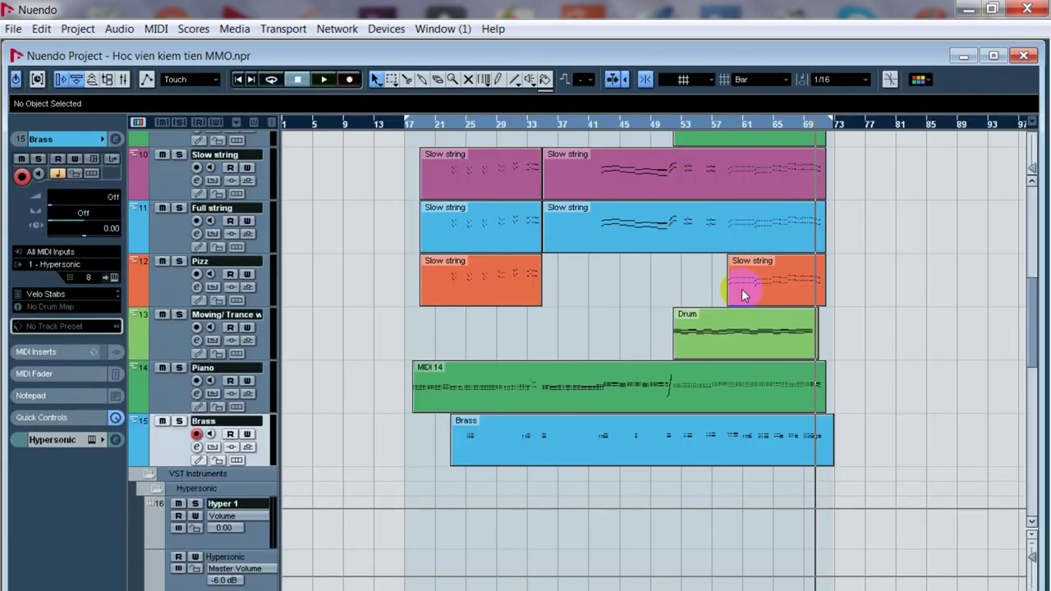
pyautogui.scroll(5, 814, 287)
pyautogui.scroll(-2, 802, 340)
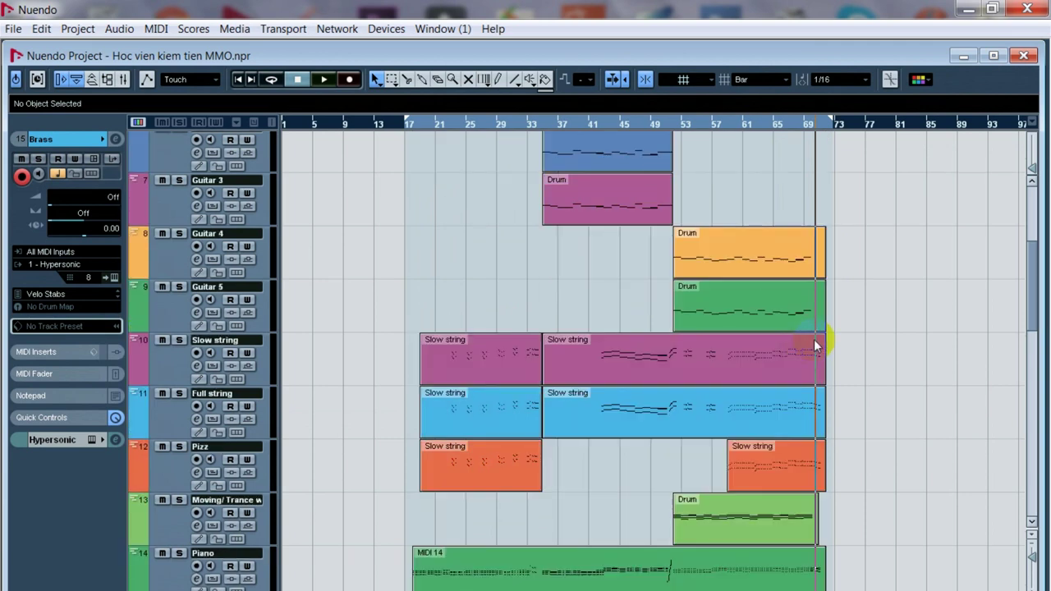
pyautogui.scroll(-2, 813, 341)
pyautogui.scroll(2, 826, 336)
pyautogui.click(814, 258)
pyautogui.scroll(2, 828, 330)
pyautogui.scroll(-4, 826, 330)
pyautogui.click(817, 363)
pyautogui.scroll(2, 816, 435)
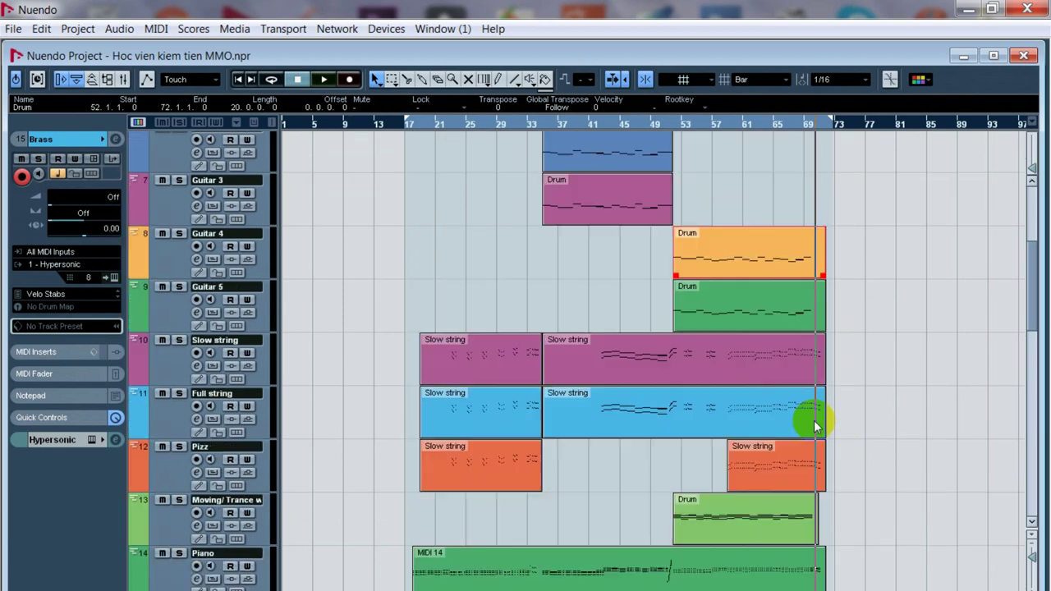
# Step: Examine the end of the Guitar 4 part in the Key Editor, close it, and open the last bass part
pyautogui.click(796, 270)
pyautogui.doubleClick(799, 261)
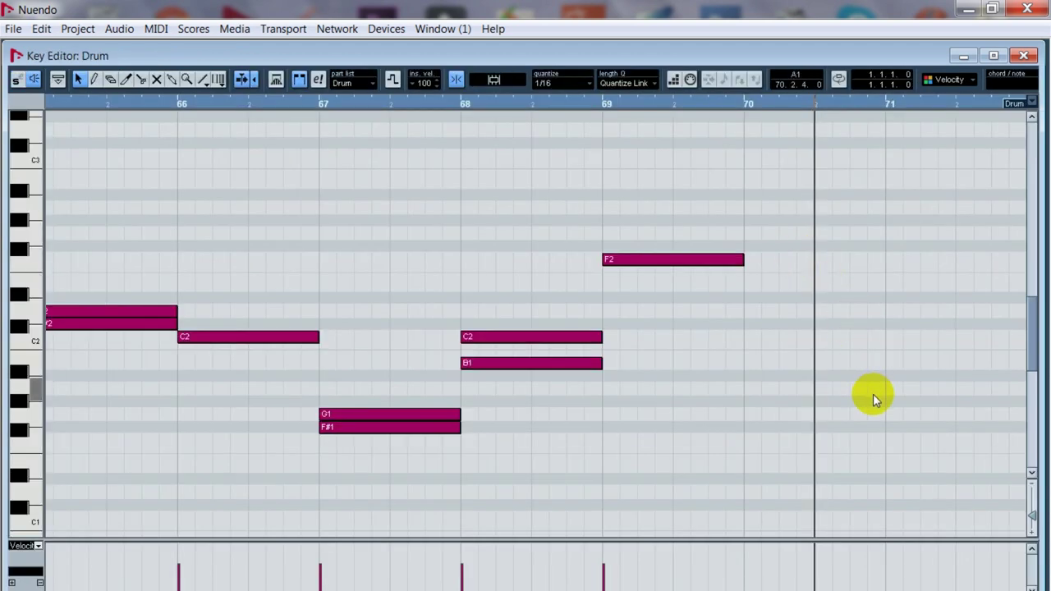
pyautogui.click(1024, 56)
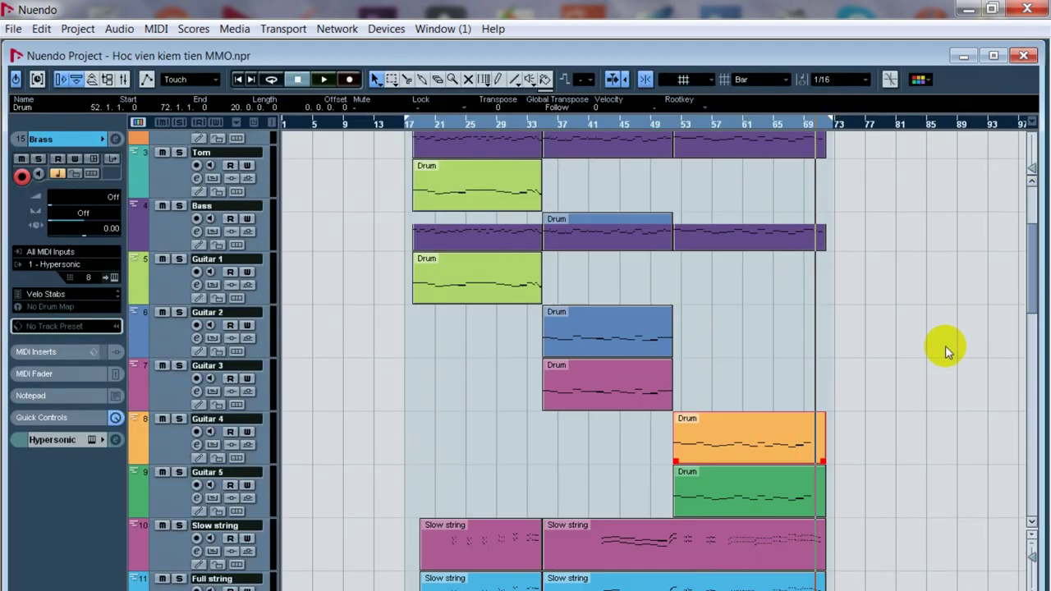
pyautogui.doubleClick(832, 230)
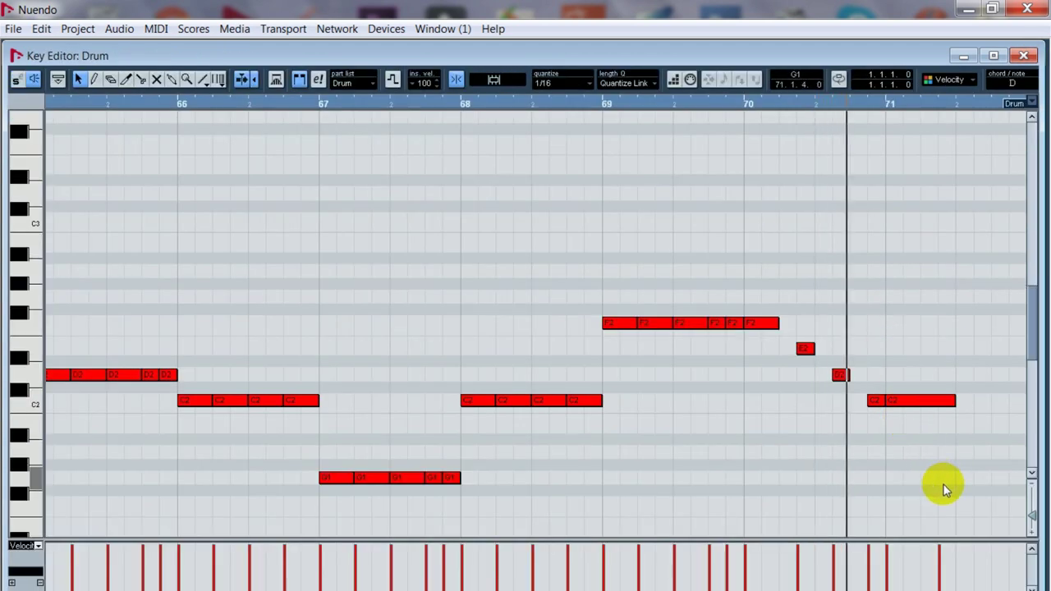
# Step: Examine the end of the last bass part, close its editor, and play the project's ending briefly
pyautogui.scroll(-3, 928, 469)
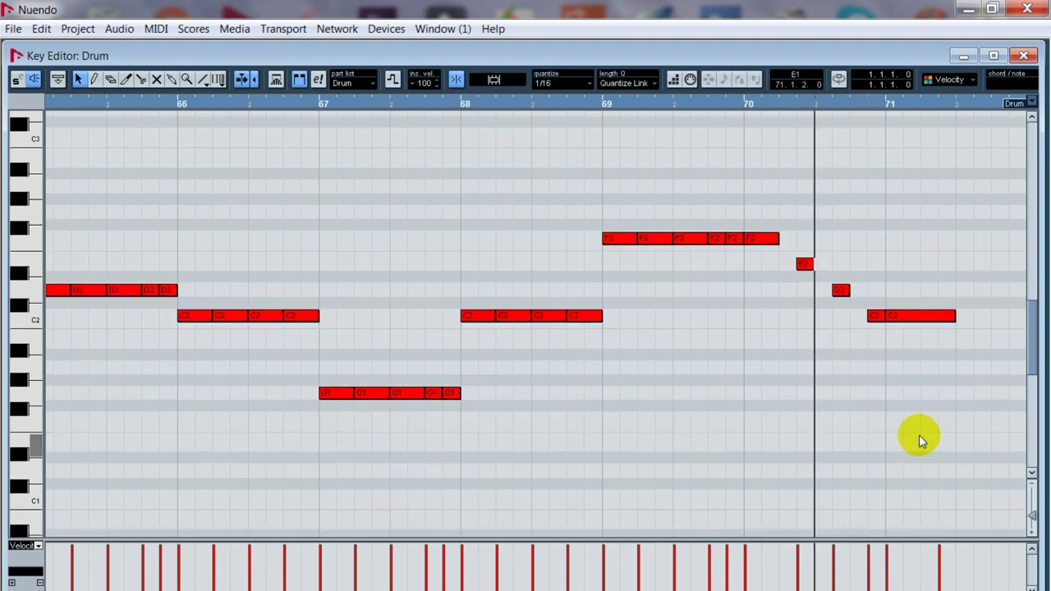
pyautogui.click(1024, 56)
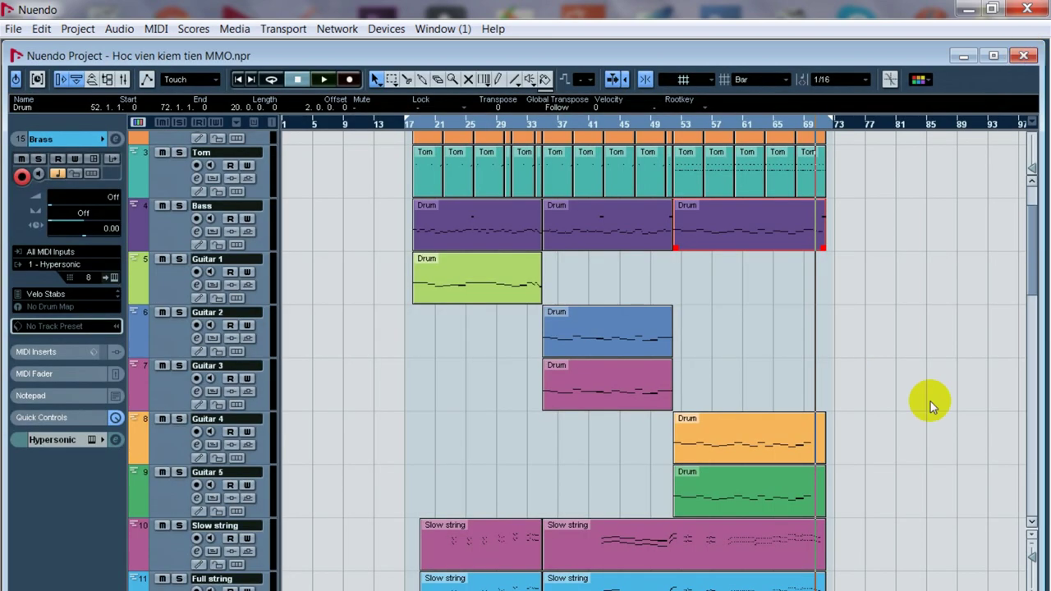
pyautogui.scroll(-5, 833, 567)
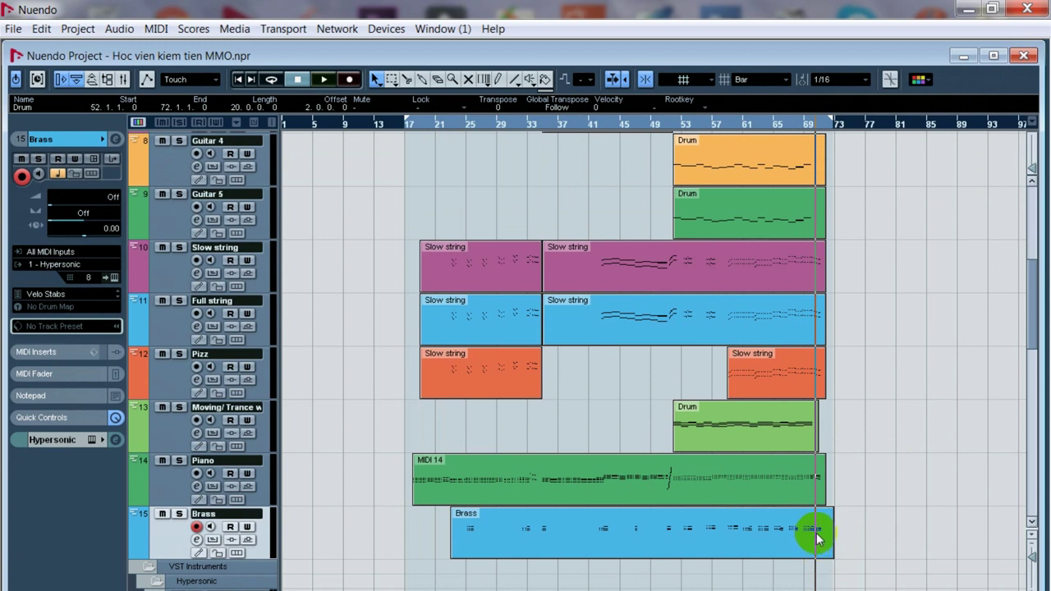
pyautogui.press('space')
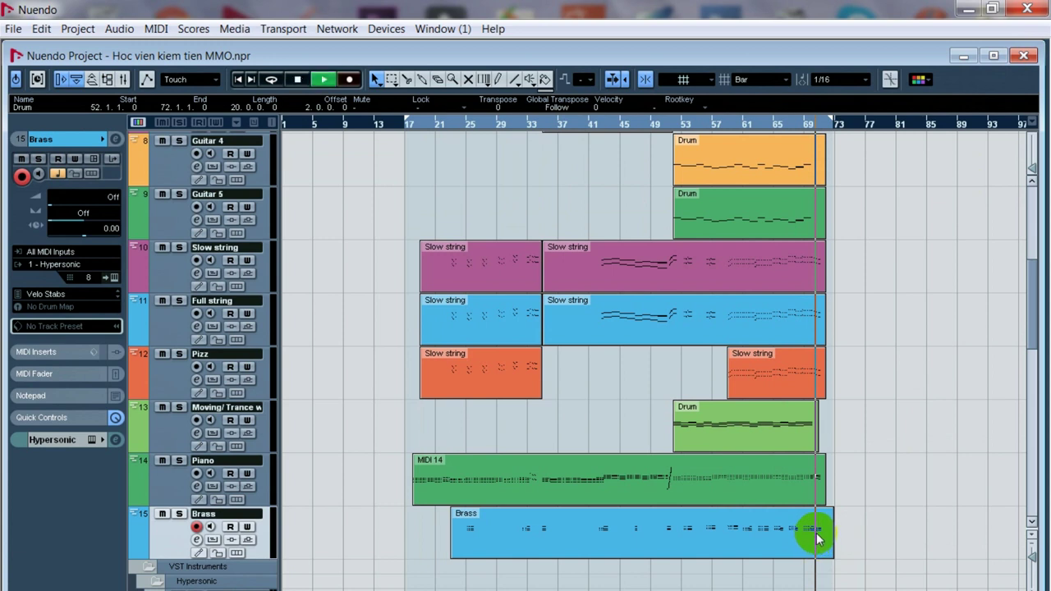
pyautogui.press('space')
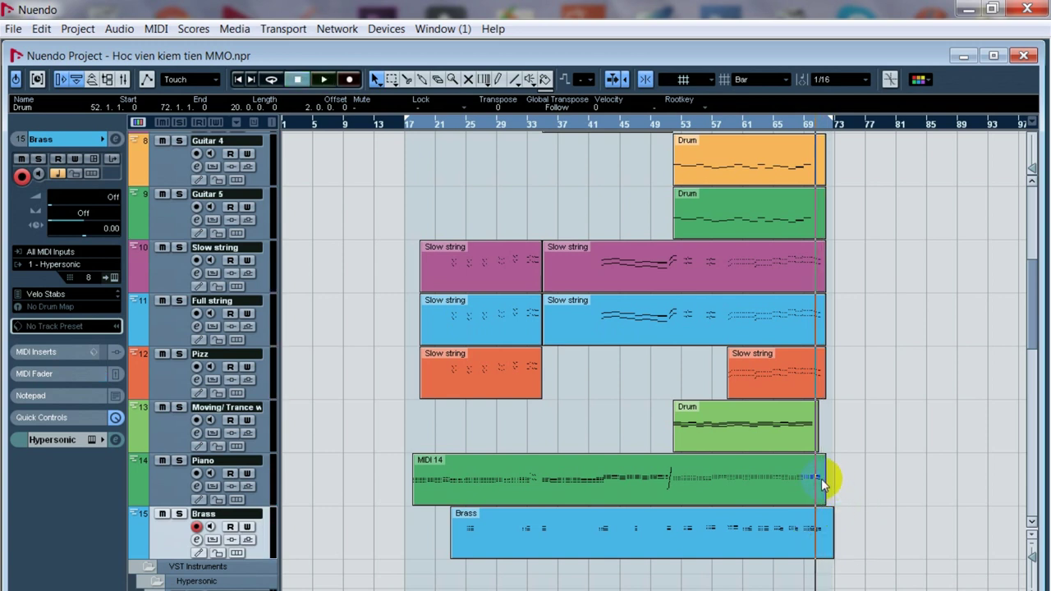
# Step: Open the Piano part in the Key Editor, play its closing chords, and close the editor
pyautogui.doubleClick(822, 479)
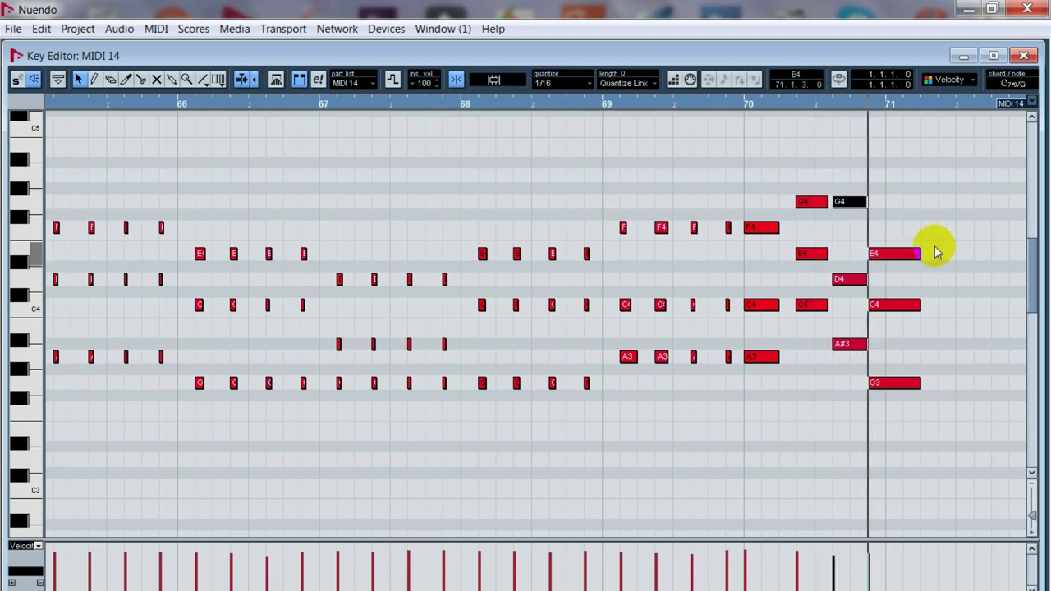
pyautogui.click(595, 104)
pyautogui.press('space')
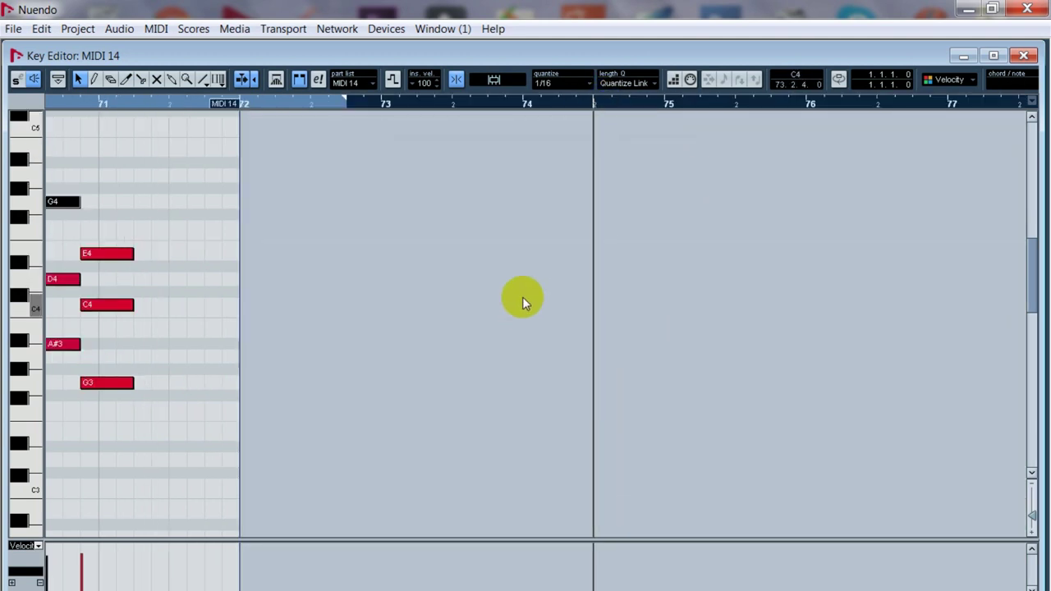
pyautogui.click(1025, 55)
pyautogui.click(796, 166)
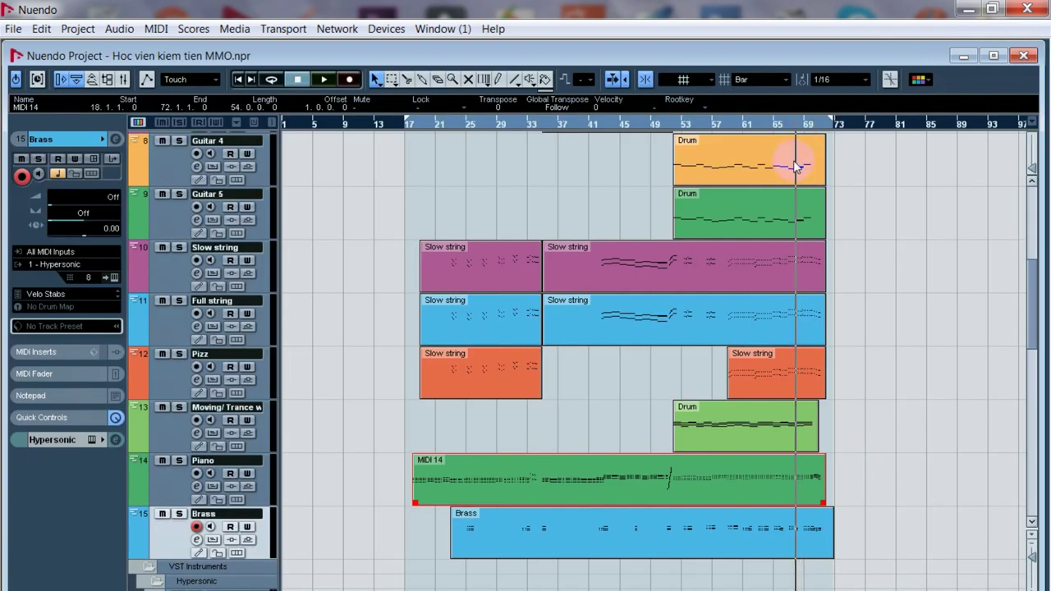
# Step: Open the Brass part and lengthen the final G4–E4–C4 chord to three sixteenths into bar 71
pyautogui.doubleClick(808, 529)
pyautogui.press('space')
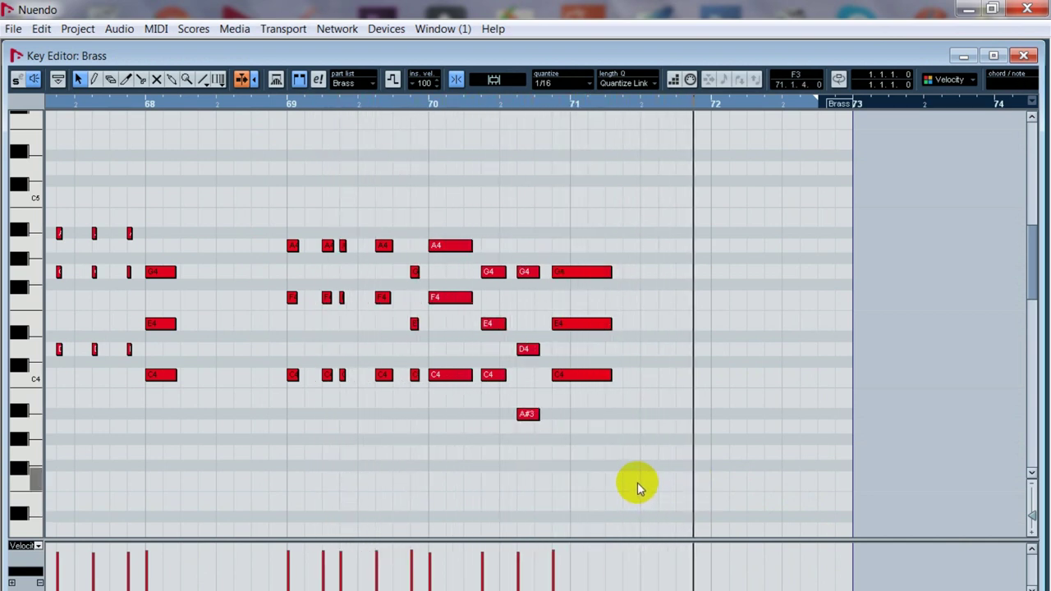
pyautogui.press('space')
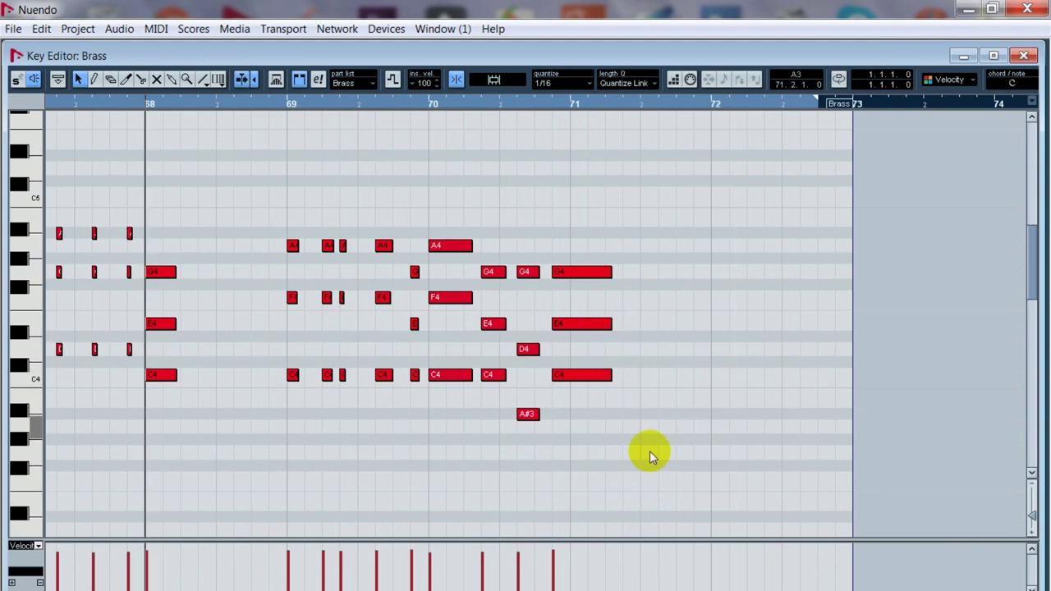
pyautogui.moveTo(594, 242); pyautogui.dragTo(647, 446)
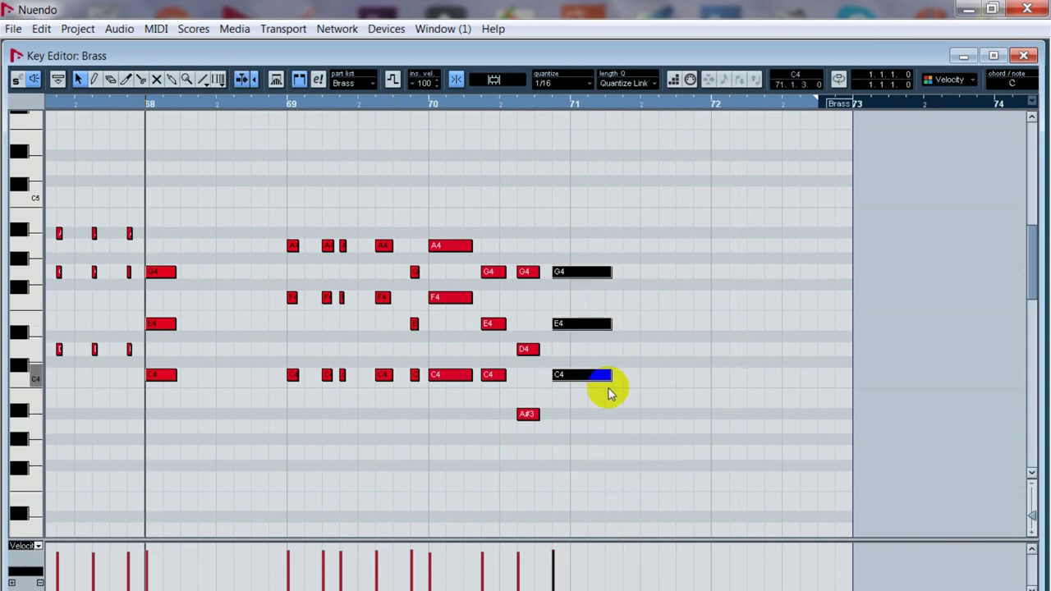
pyautogui.moveTo(608, 378); pyautogui.dragTo(623, 377)
pyautogui.click(672, 448)
# Step: Close the brass part's editor, deselect all parts, and play the project from about bar 51
pyautogui.press('g')
pyautogui.press('g')
pyautogui.press('g')
pyautogui.press('g')
pyautogui.press('g')
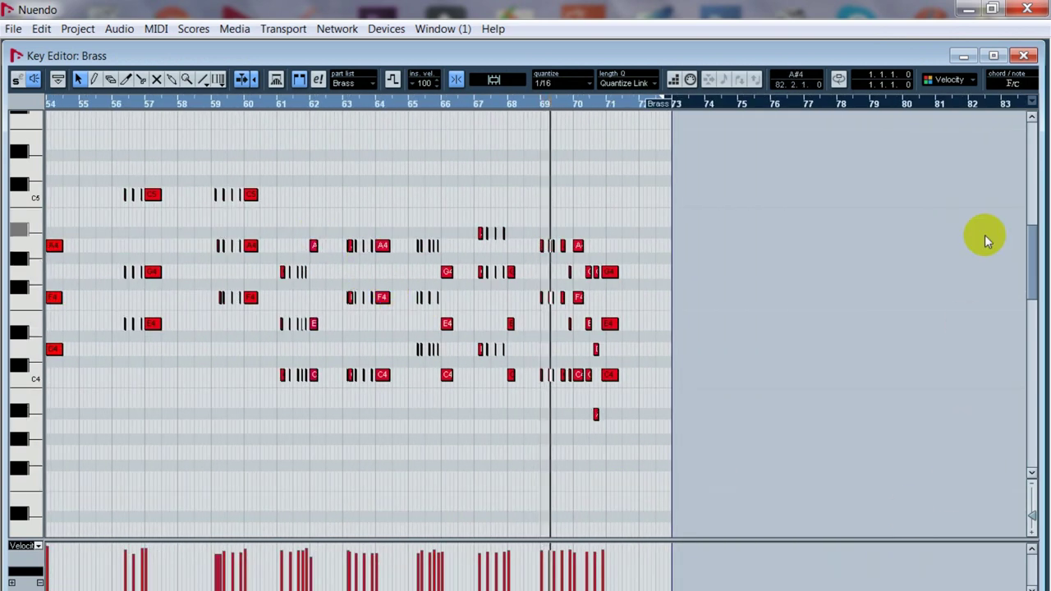
pyautogui.click(1023, 55)
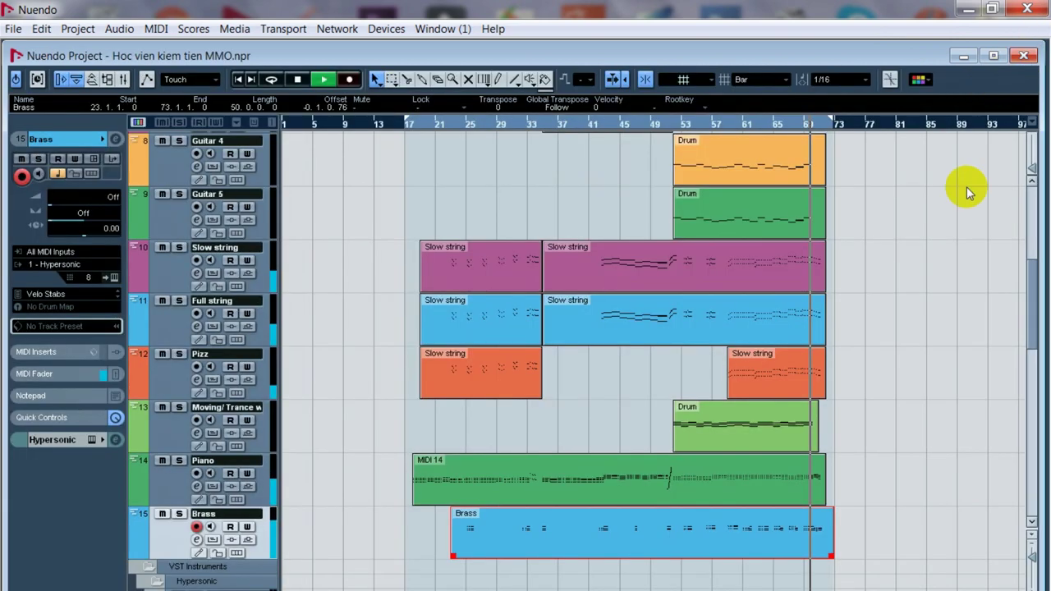
pyautogui.click(894, 393)
pyautogui.click(680, 123)
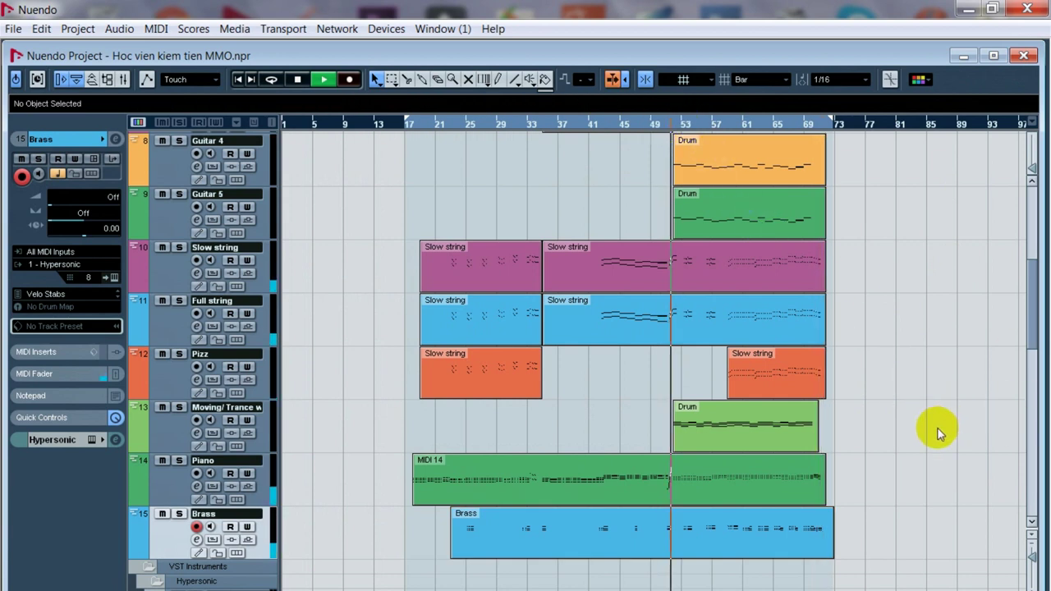
# Step: Reopen the Brass part, switch to the Draw tool, and play its phrases from bar 59
pyautogui.doubleClick(703, 521)
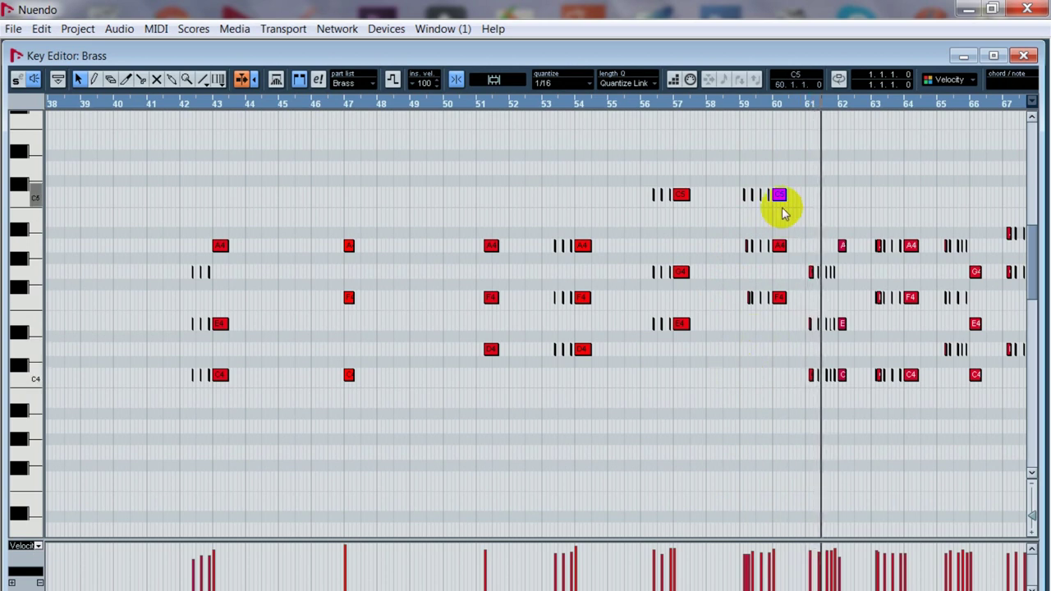
pyautogui.press('8')
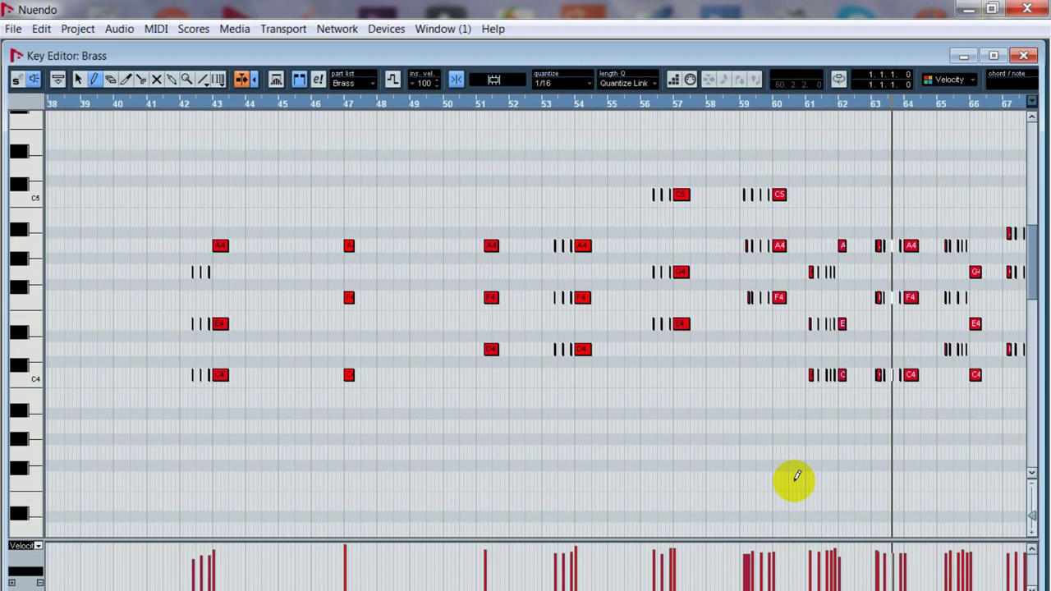
pyautogui.click(741, 103)
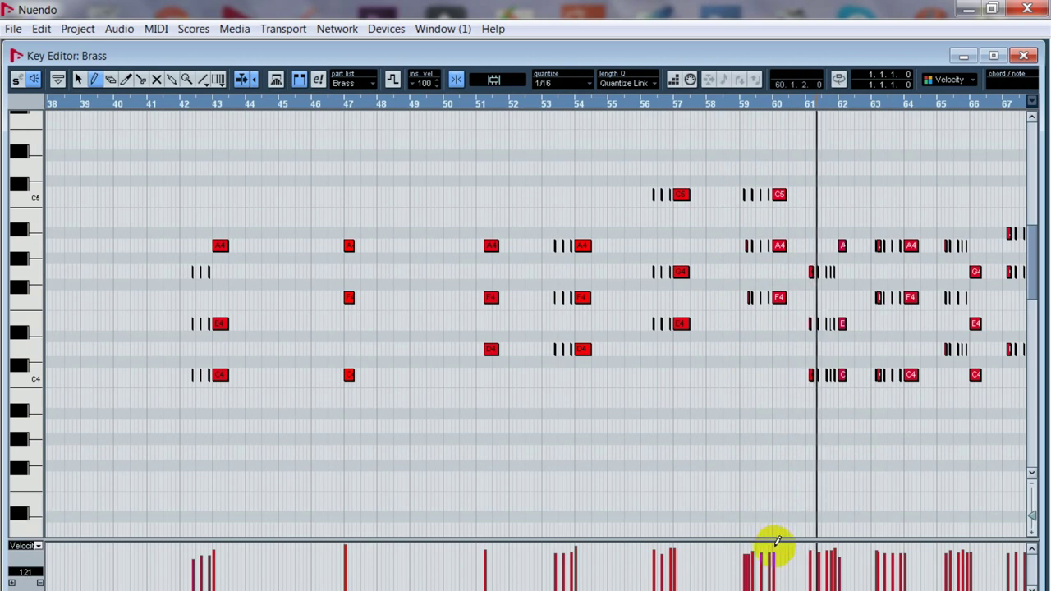
pyautogui.press('space')
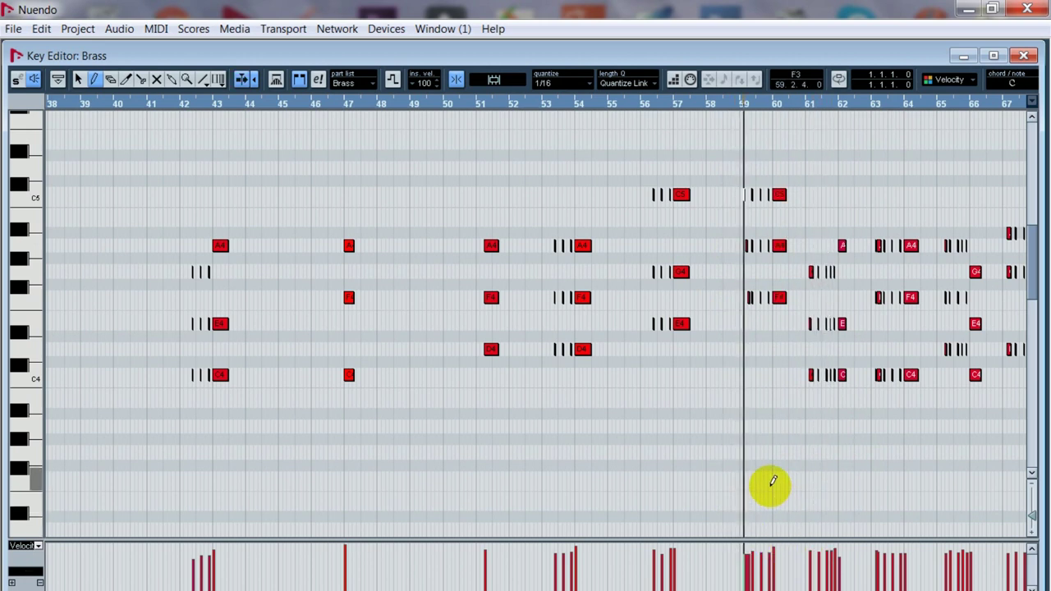
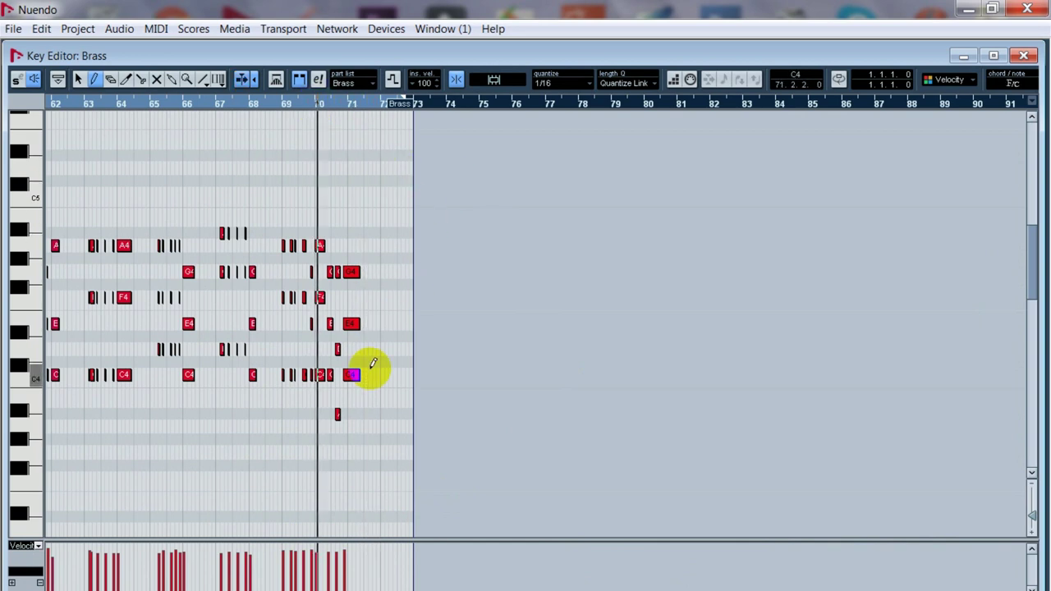
# Step: Replay the brass part's closing chords from bar 70 several times and close its editor
pyautogui.click(317, 105)
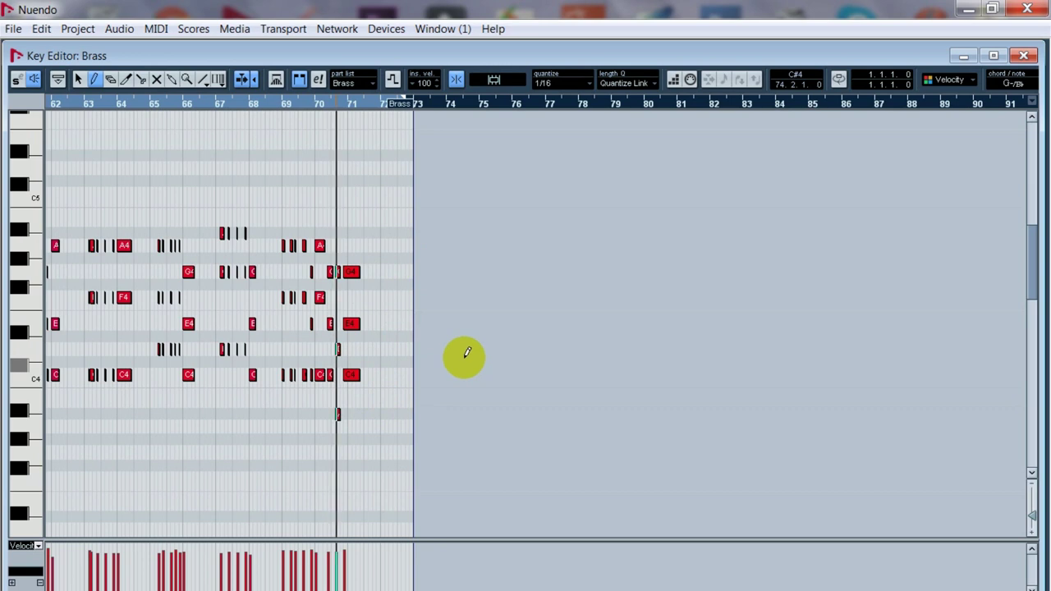
pyautogui.press('h')
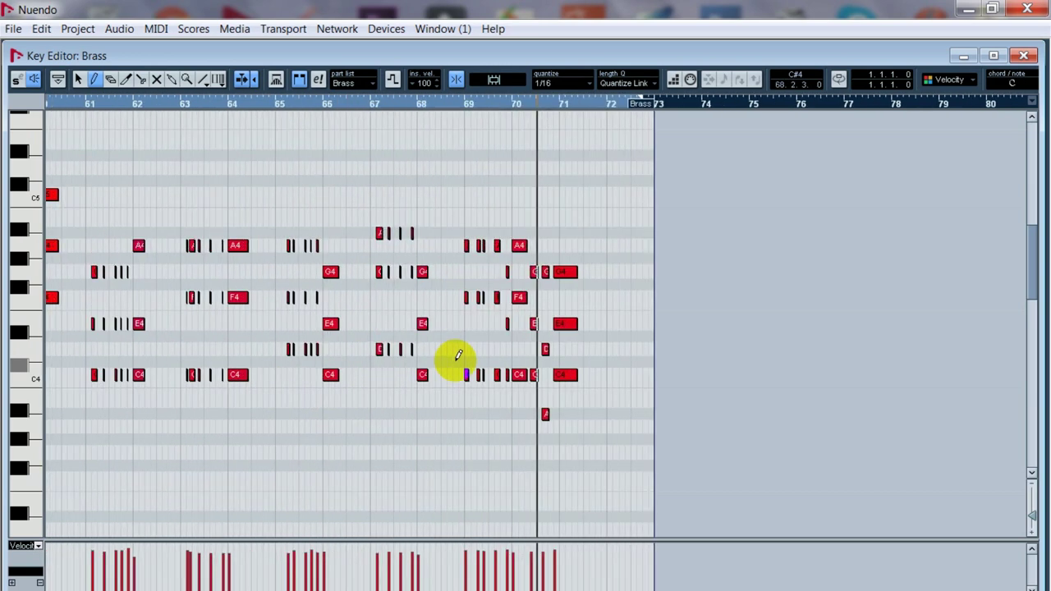
pyautogui.press('h')
pyautogui.press('h')
pyautogui.click(598, 375)
pyautogui.moveTo(598, 375); pyautogui.dragTo(615, 374)
pyautogui.press('space')
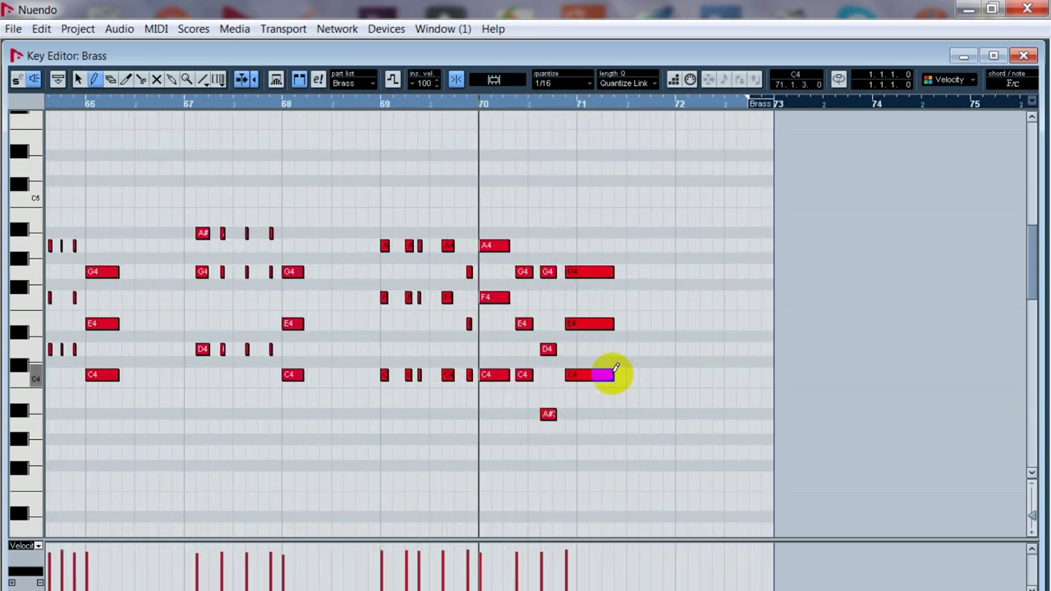
pyautogui.press('space')
pyautogui.press('space')
pyautogui.press('space')
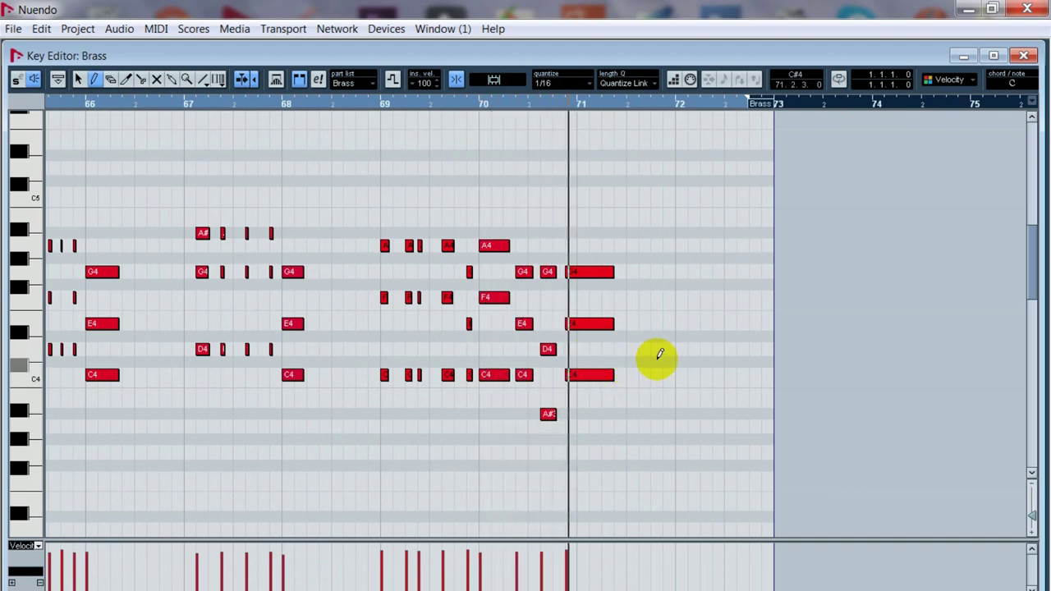
pyautogui.press('space')
pyautogui.click(1028, 57)
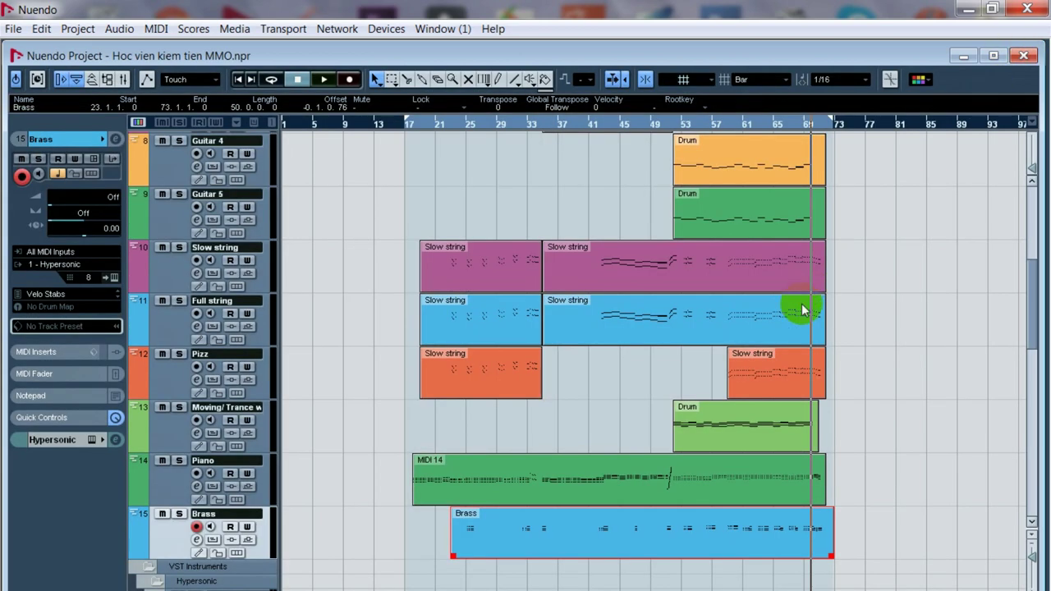
# Step: Open the last Pizz part in the Key Editor and play its final notes
pyautogui.doubleClick(811, 376)
pyautogui.press('space')
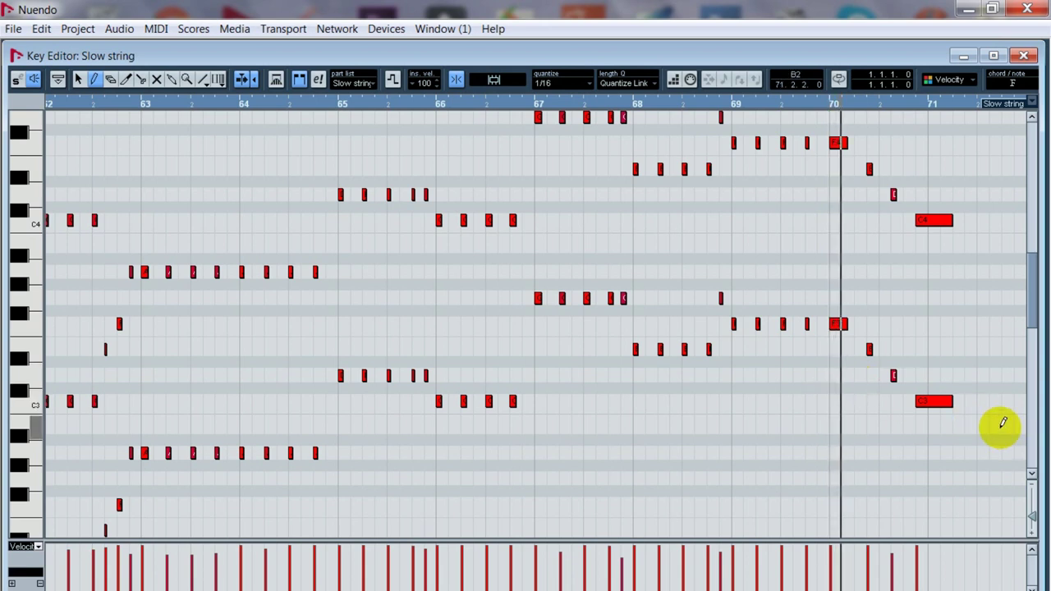
pyautogui.scroll(3, 978, 386)
pyautogui.press('space')
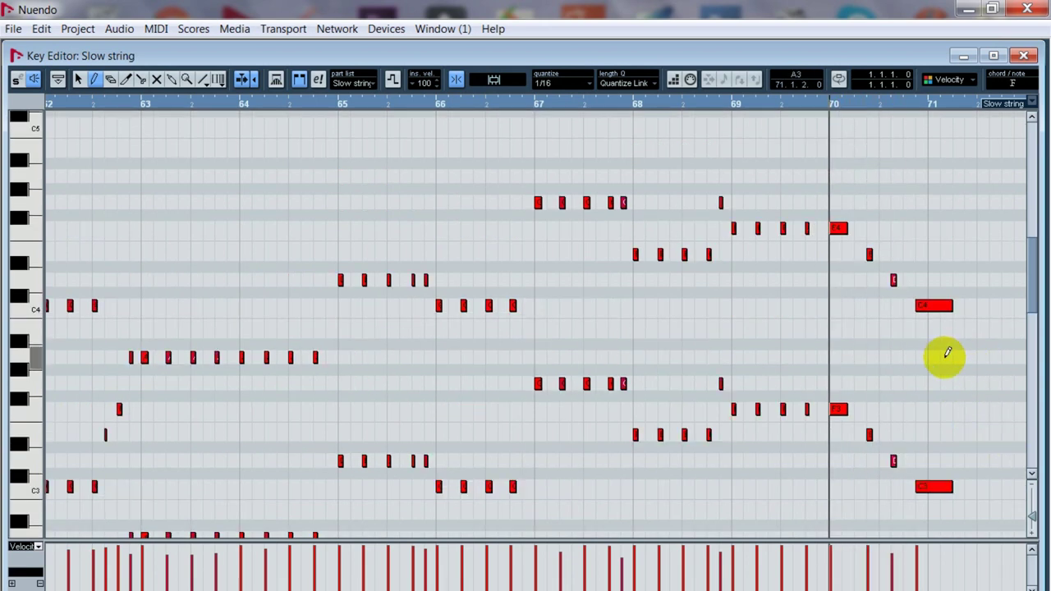
# Step: Replay the Pizz part's ending from bar 70 repeatedly at close range and close its editor
pyautogui.press('h')
pyautogui.press('h')
pyautogui.press('h')
pyautogui.press('space')
pyautogui.press('space')
pyautogui.press('space')
pyautogui.press('space')
pyautogui.press('space')
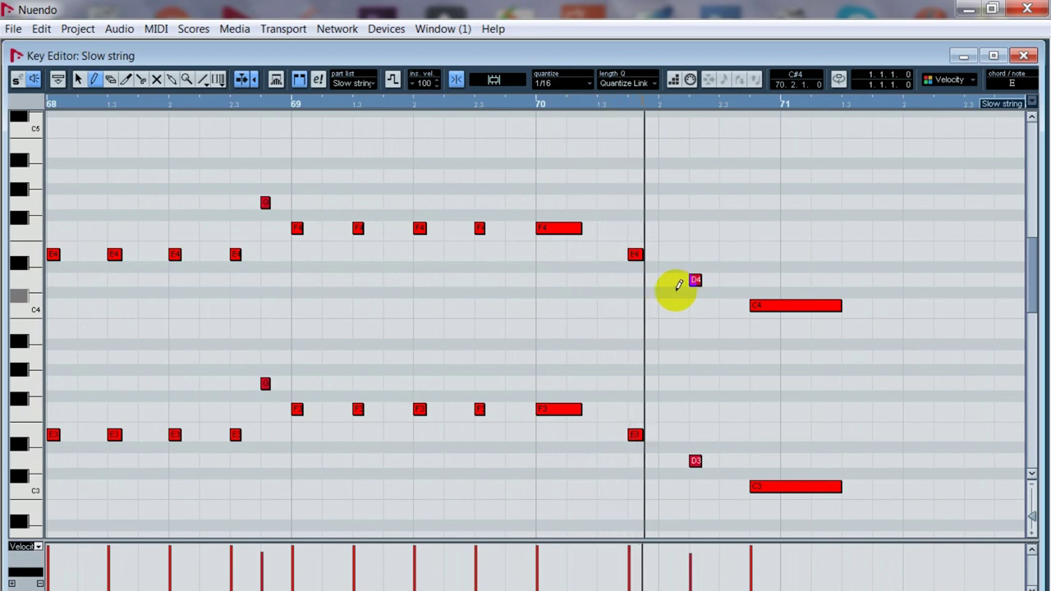
pyautogui.press('space')
pyautogui.press('space')
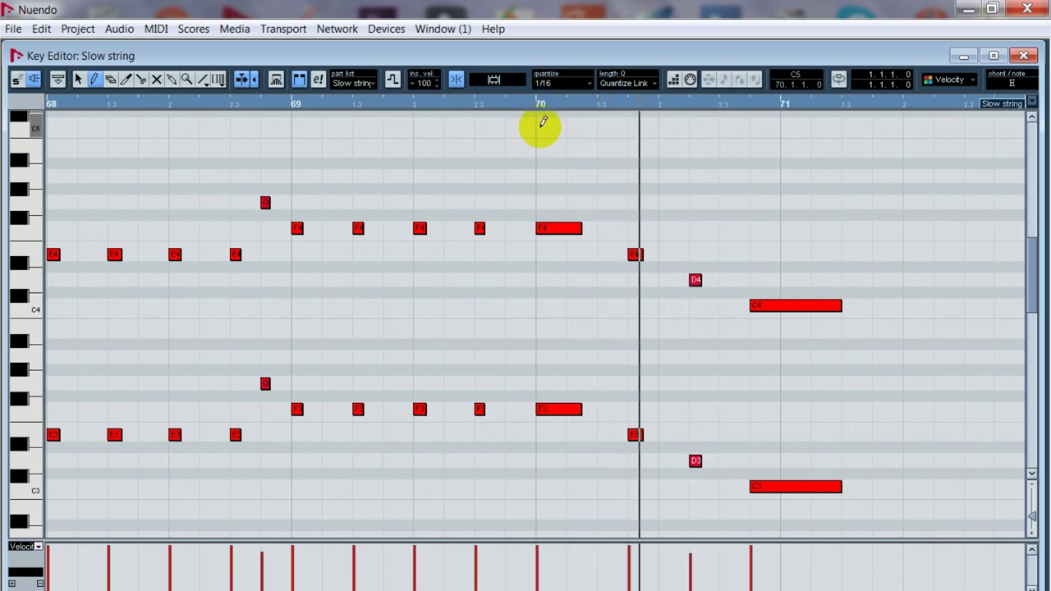
pyautogui.press('space')
pyautogui.press('space')
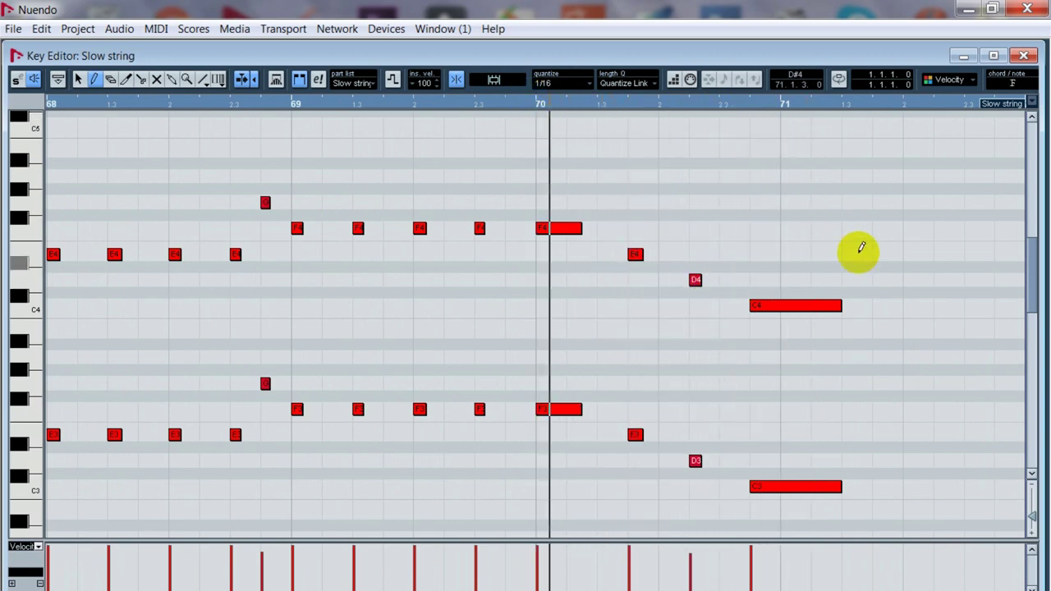
pyautogui.click(1024, 55)
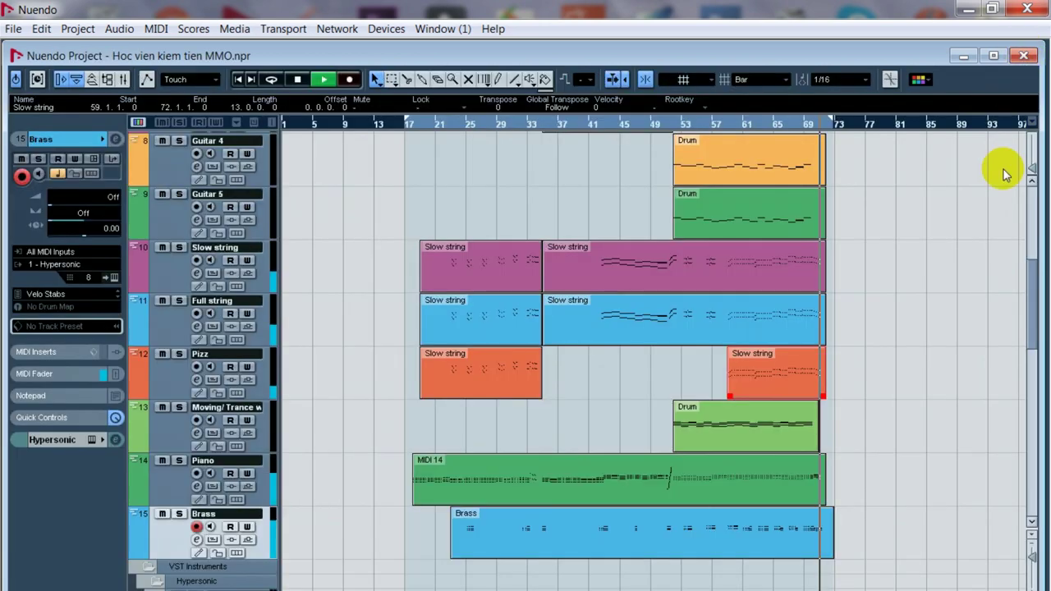
# Step: Look over the other tracks' endings, open the Piano part, and play its closing chords from bar 70
pyautogui.scroll(2, 800, 290)
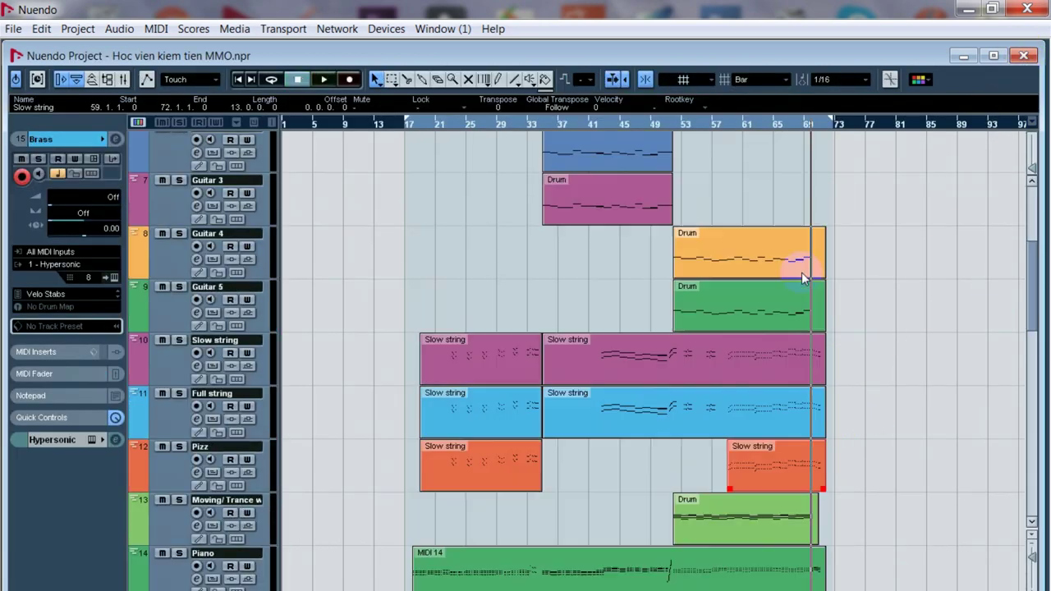
pyautogui.scroll(6, 817, 276)
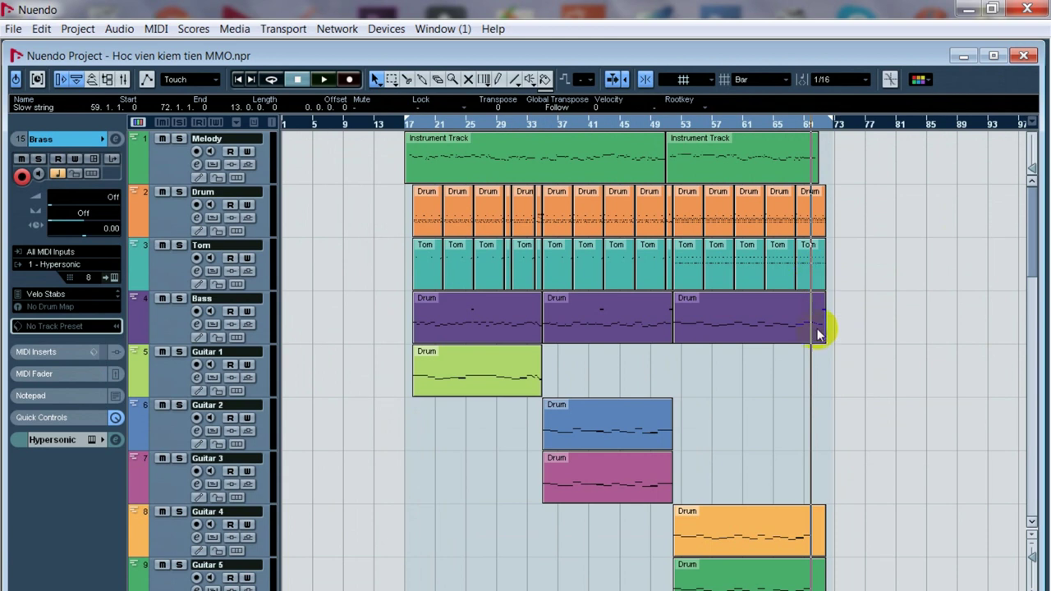
pyautogui.scroll(-12, 817, 328)
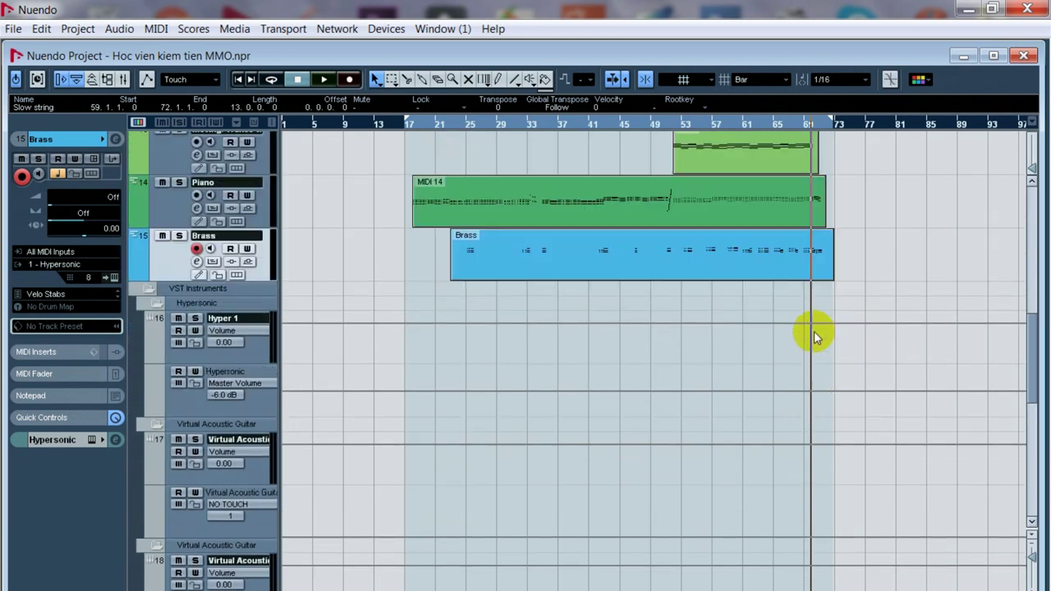
pyautogui.doubleClick(817, 294)
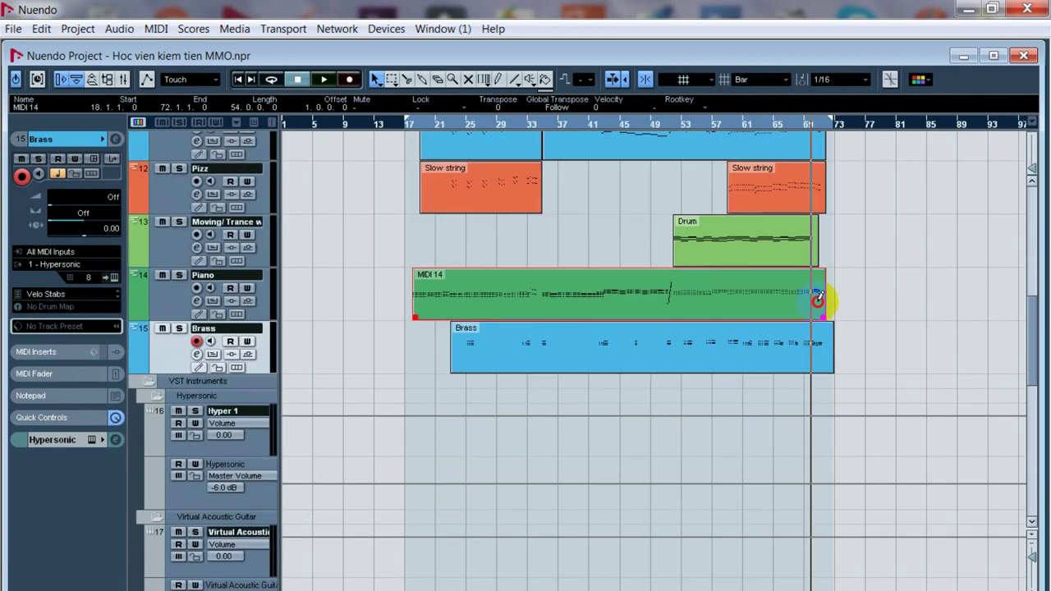
pyautogui.press('space')
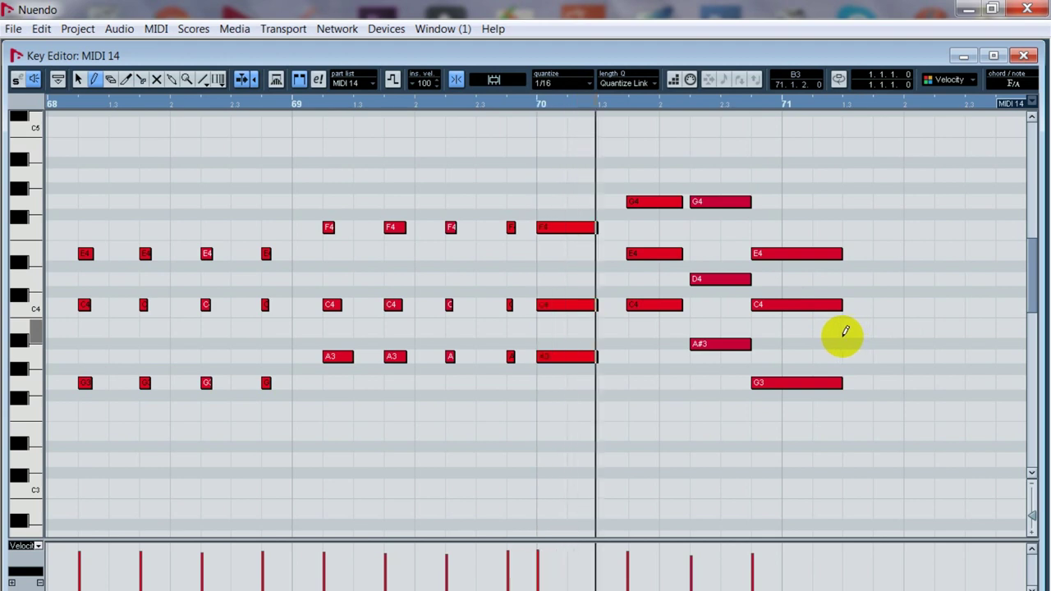
# Step: Replay the Piano part's closing chords and move the first G4 after bar 70 down an octave to G3
pyautogui.press('space')
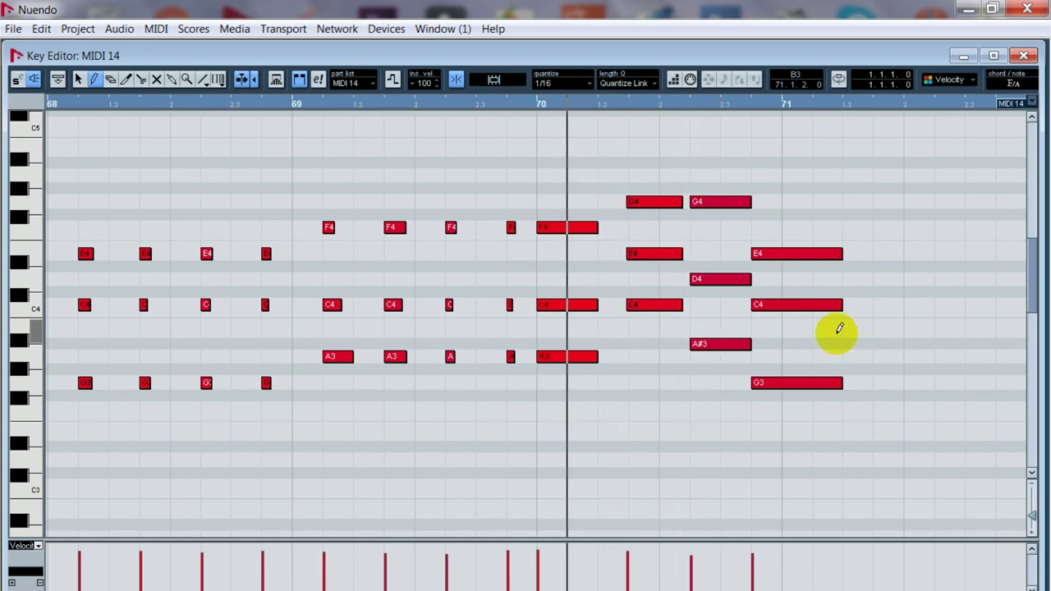
pyautogui.press('space')
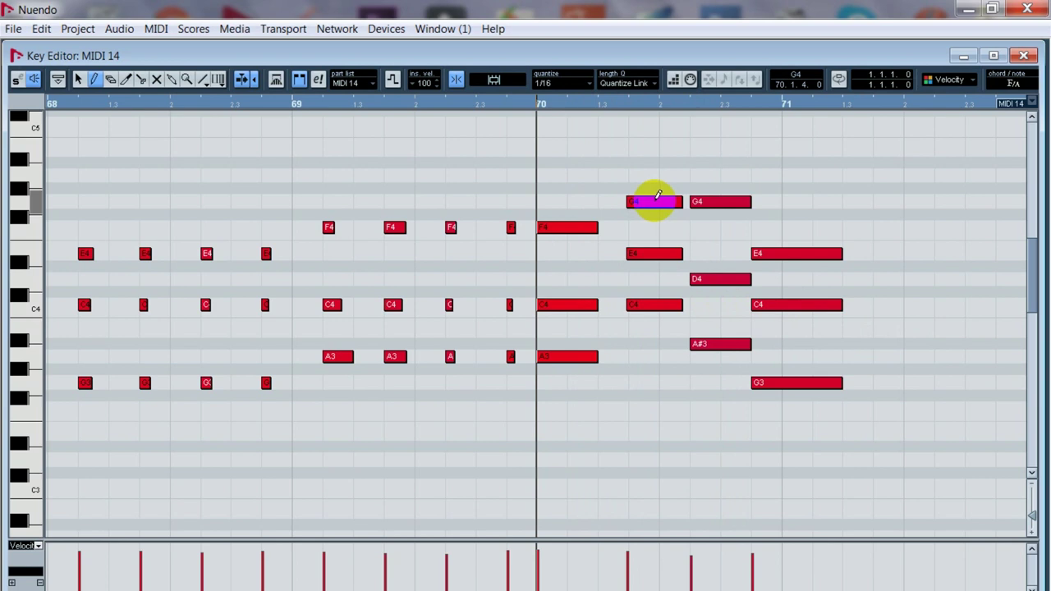
pyautogui.click(628, 105)
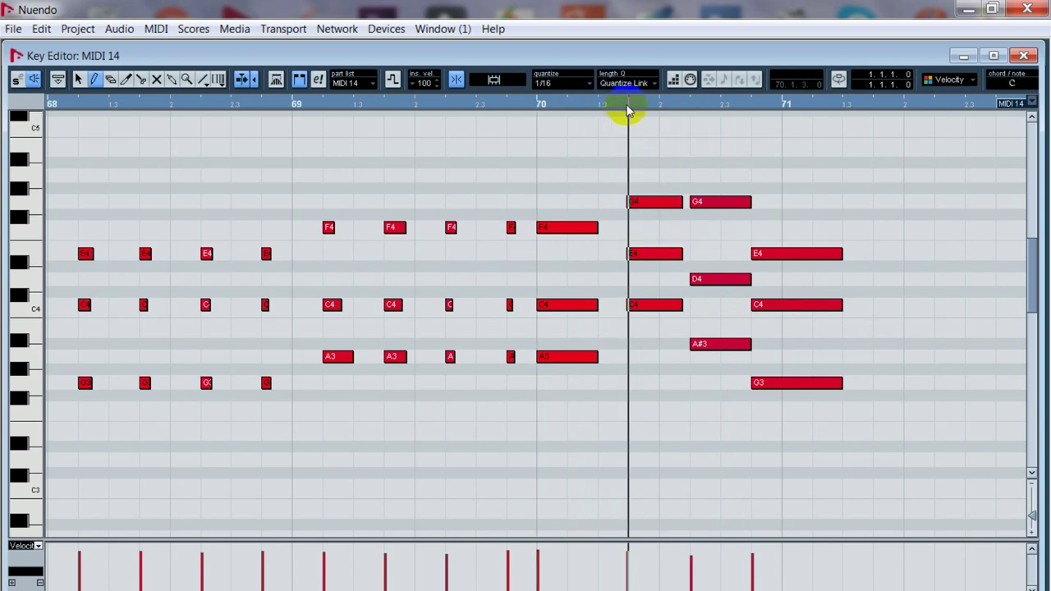
pyautogui.moveTo(643, 205); pyautogui.dragTo(648, 384)
pyautogui.click(699, 434)
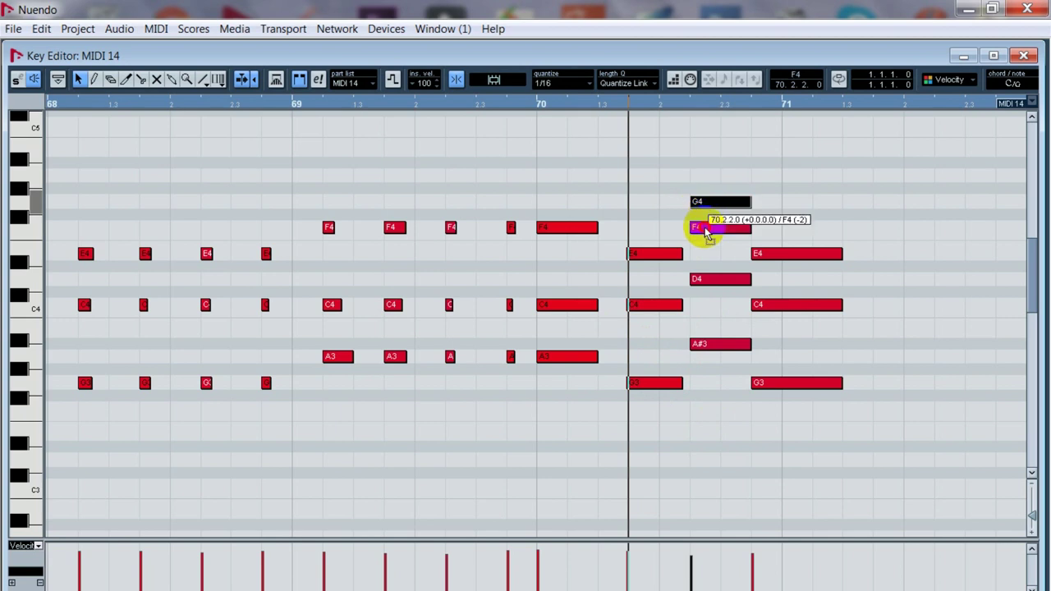
# Step: Revoice the last two piano chords by moving the remaining G4 down to F3 and the final E4 down to E3
pyautogui.moveTo(706, 232); pyautogui.dragTo(708, 230)
pyautogui.moveTo(717, 238); pyautogui.dragTo(706, 419)
pyautogui.click(826, 419)
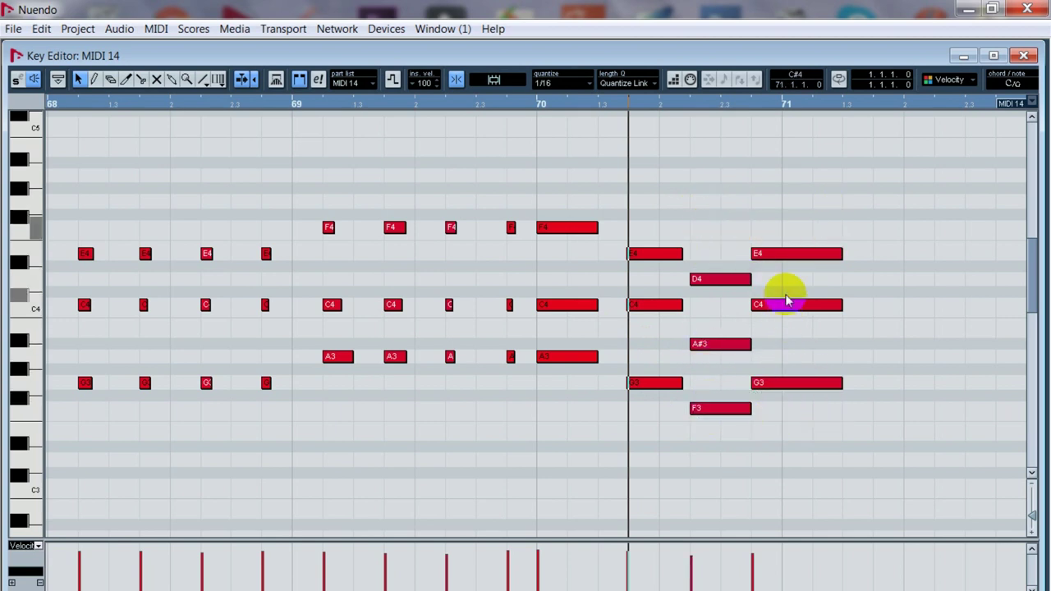
pyautogui.click(791, 260)
pyautogui.moveTo(791, 260); pyautogui.dragTo(798, 435)
pyautogui.click(868, 403)
# Step: Play the revoiced piano chords and replay them from bar 70
pyautogui.press('space')
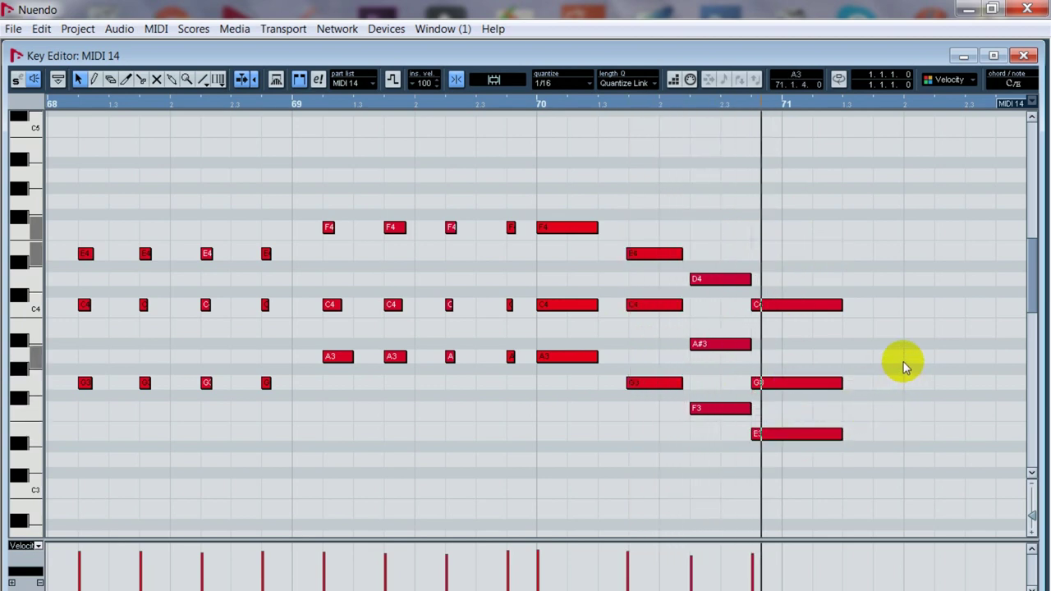
pyautogui.press('space')
pyautogui.click(538, 104)
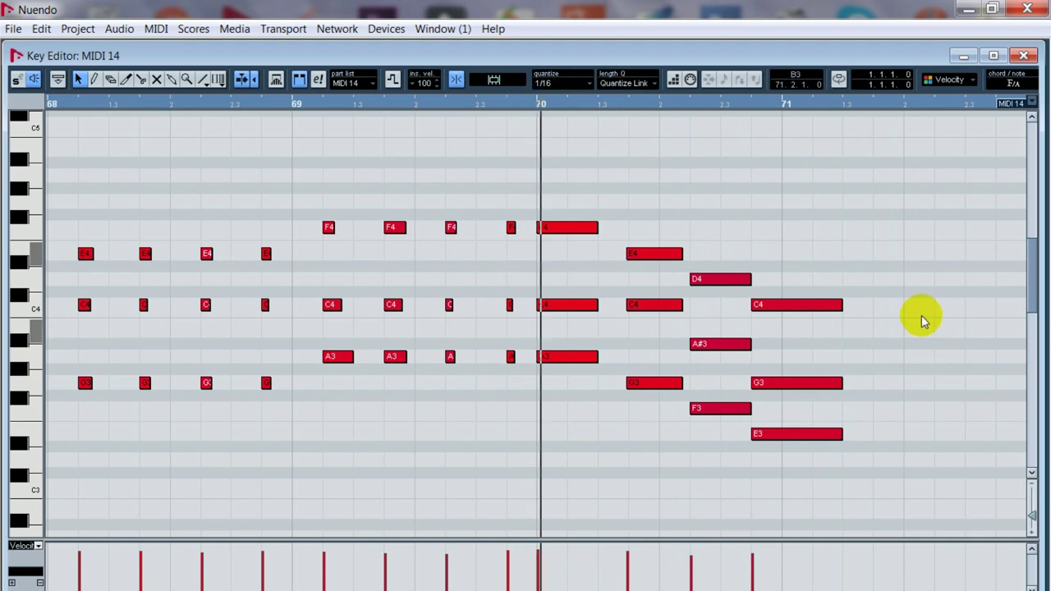
pyautogui.press('space')
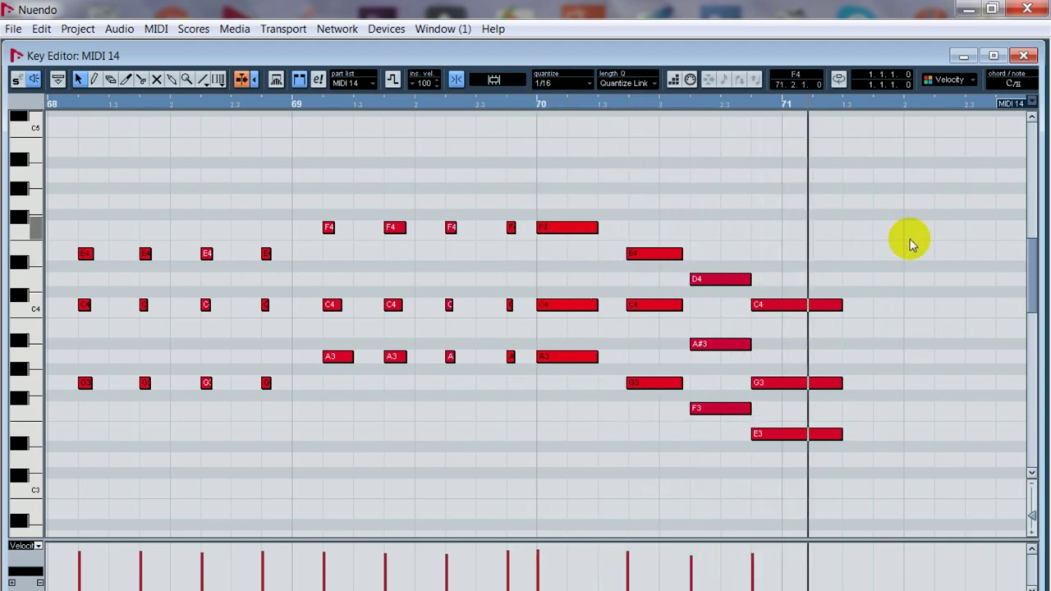
# Step: Close the Piano part's editor and play the arrangement's ending from bar 70
pyautogui.click(1023, 55)
pyautogui.press('space')
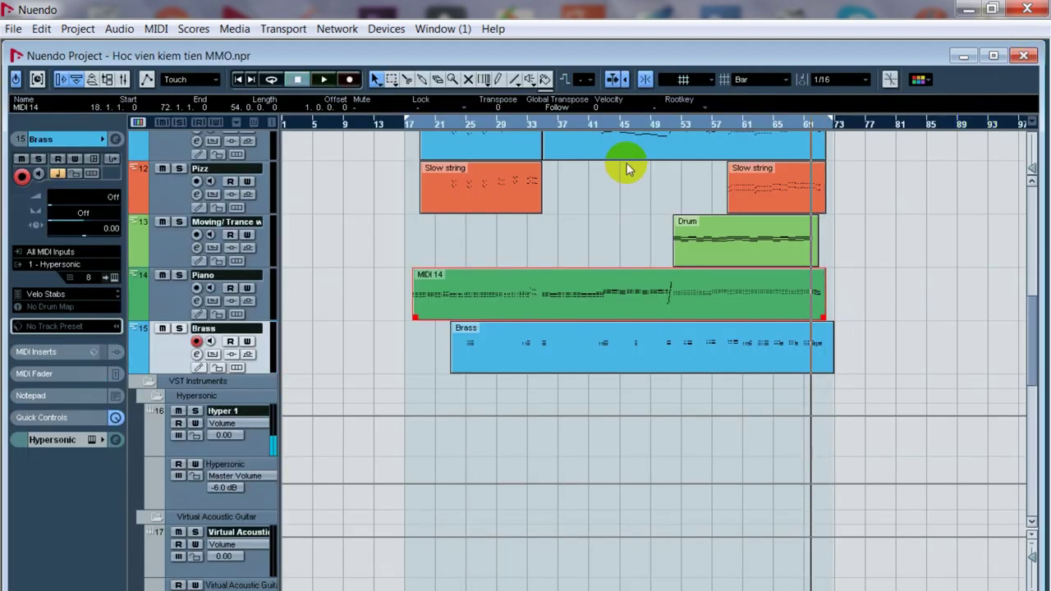
pyautogui.press('space')
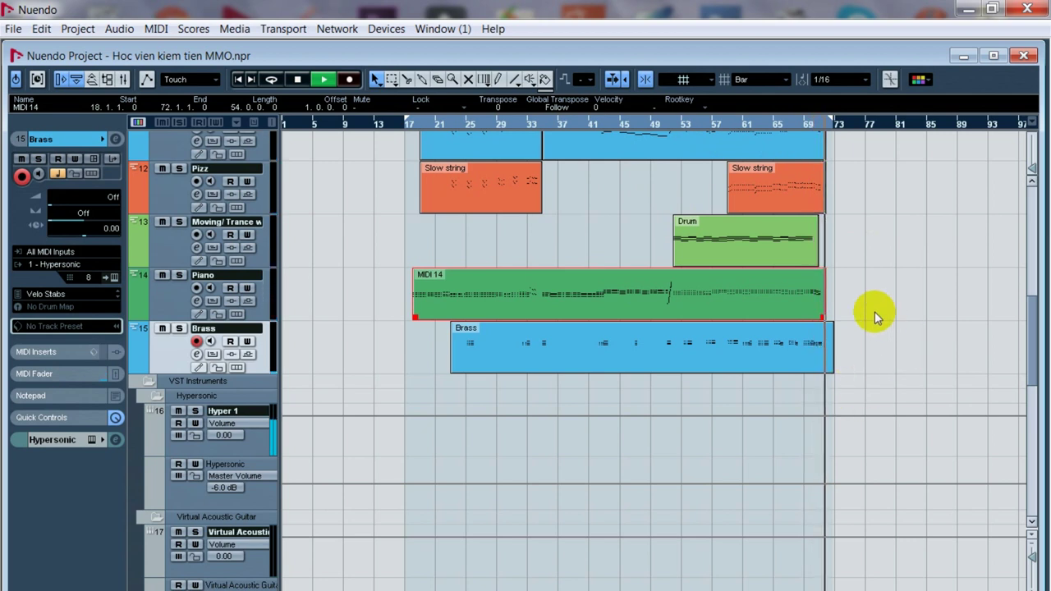
pyautogui.press('space')
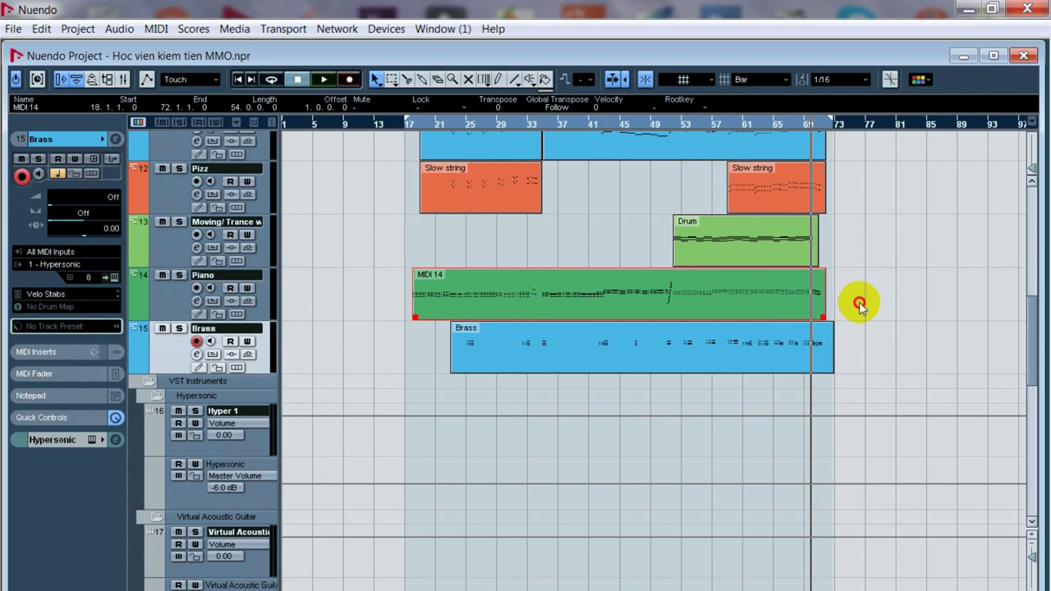
# Step: Deselect the Piano part and play the arrangement from about bar 17
pyautogui.click(861, 301)
pyautogui.click(423, 125)
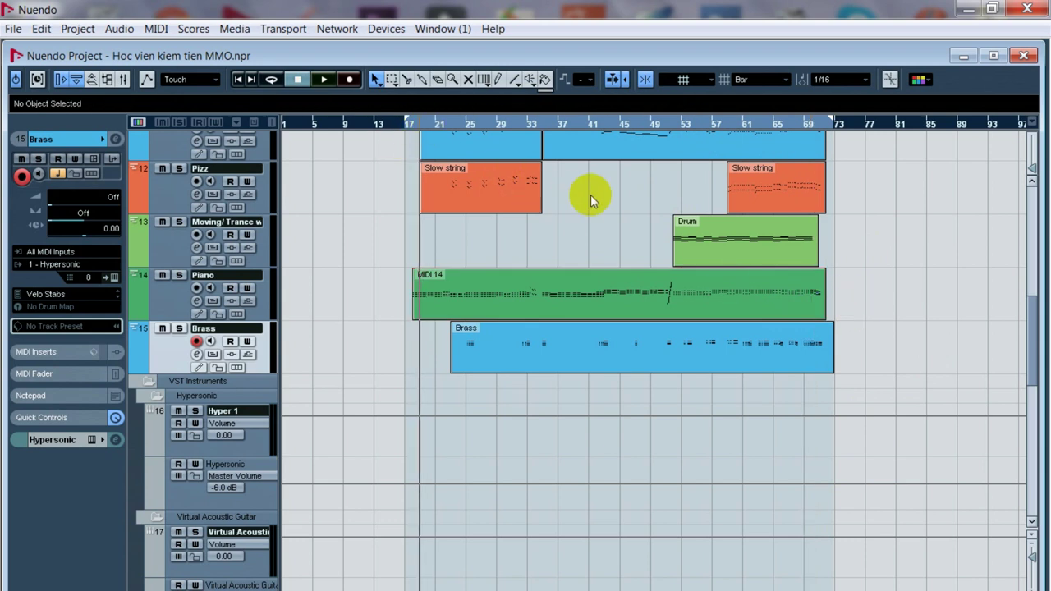
pyautogui.click(410, 128)
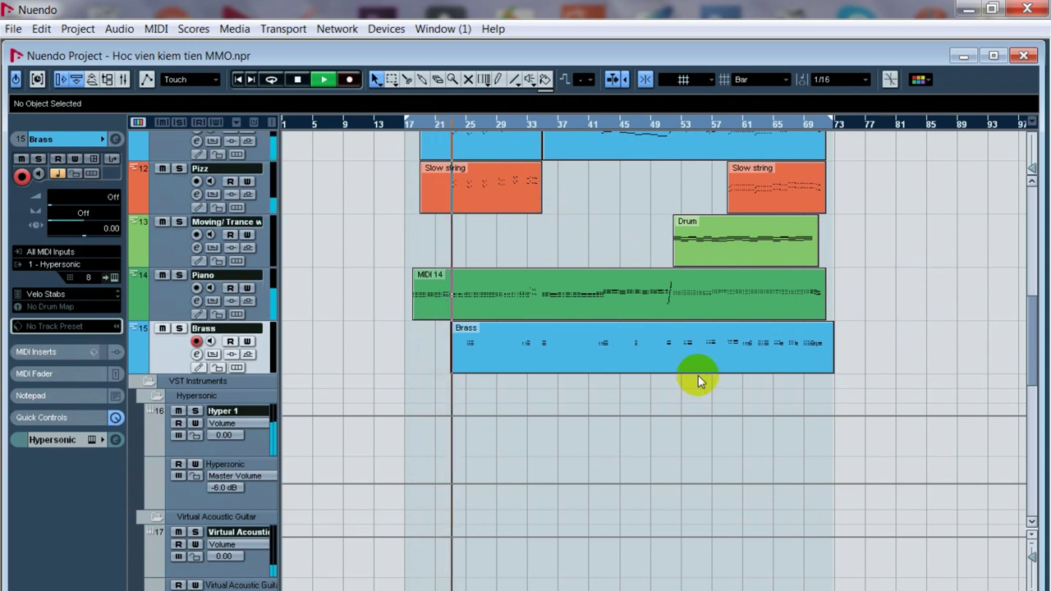
# Step: Set the Brass track's volume to 70 during playback
pyautogui.click(117, 197)
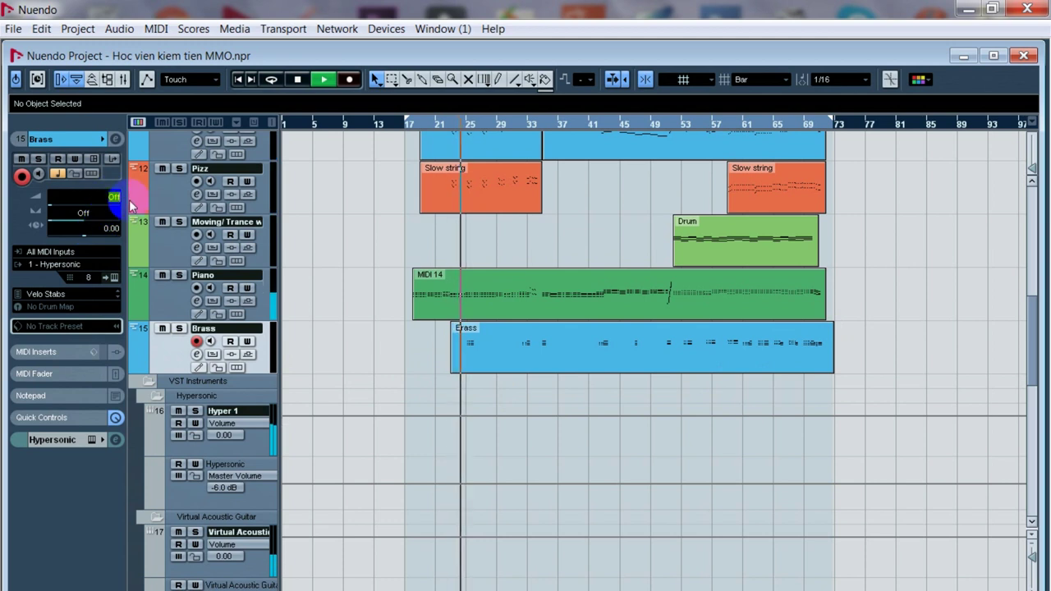
pyautogui.moveTo(123, 198); pyautogui.dragTo(129, 200)
pyautogui.click(115, 226)
pyautogui.click(114, 199)
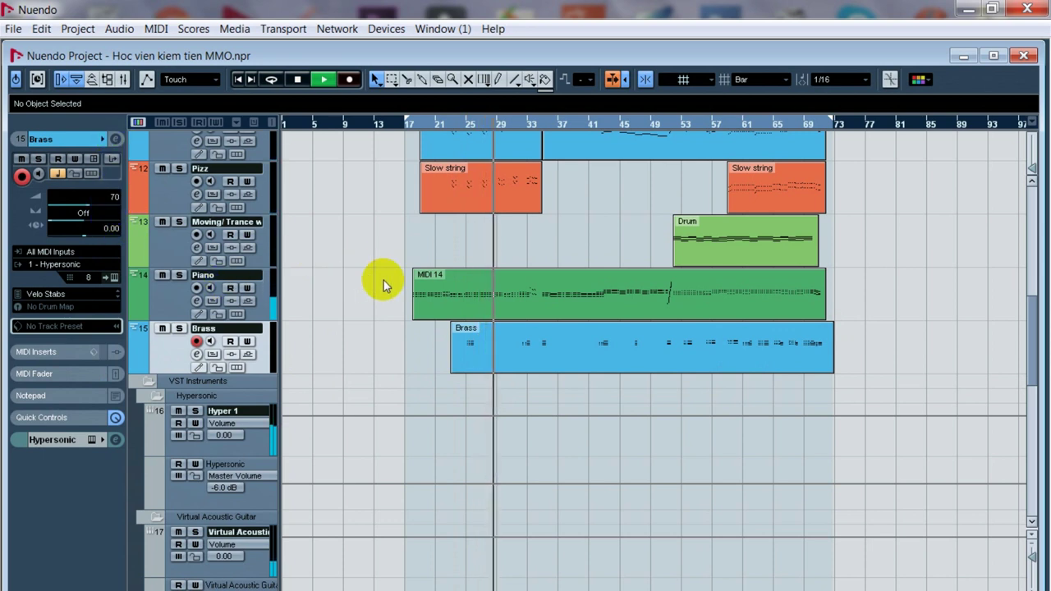
# Step: Follow the playback across the tracks and listen to how the brass sits with the guitars and strings
pyautogui.click(472, 355)
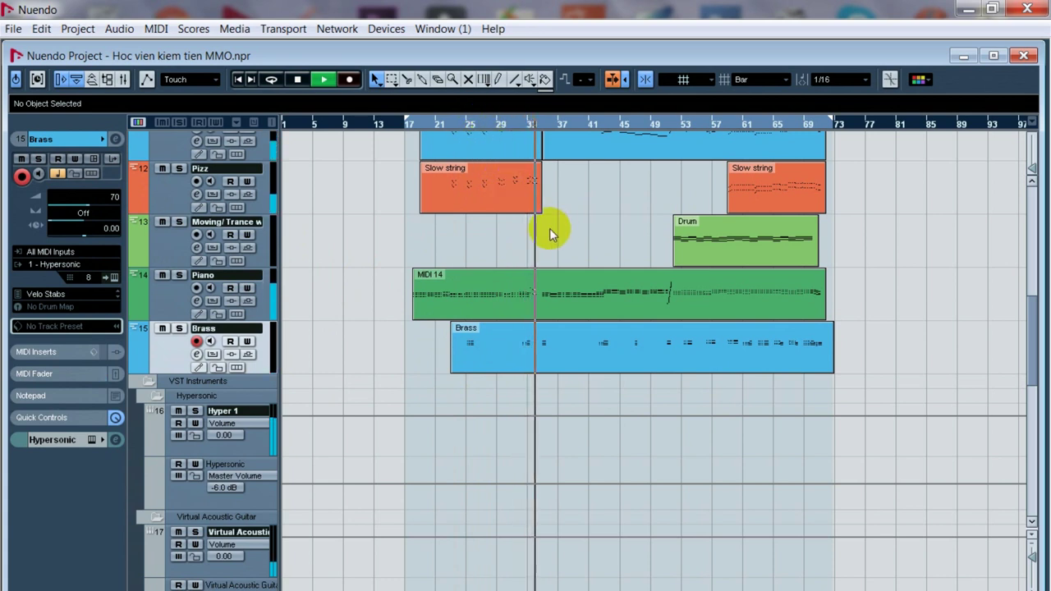
pyautogui.click(542, 206)
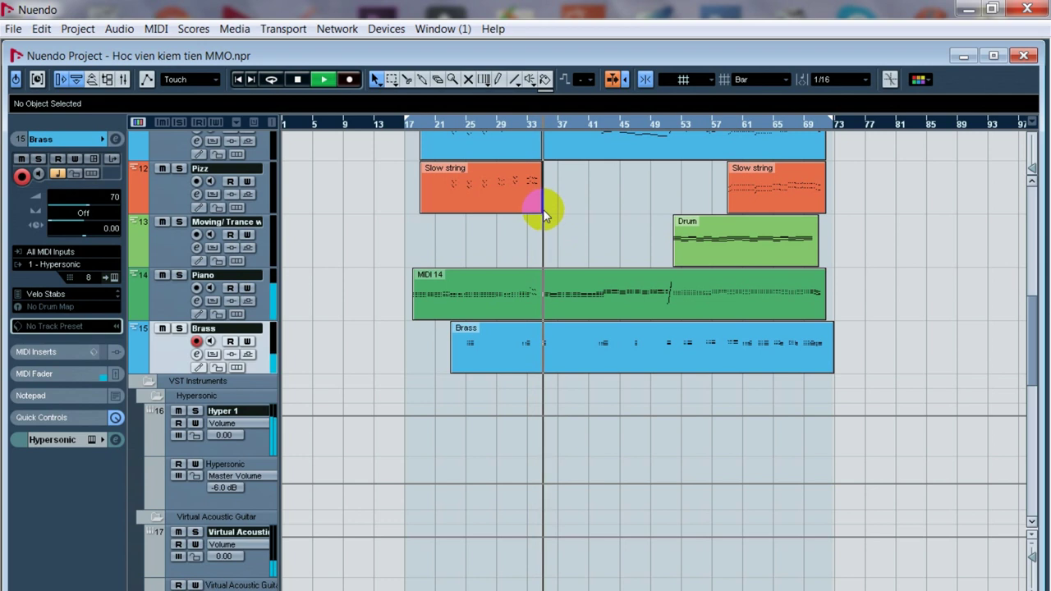
pyautogui.moveTo(542, 206)
pyautogui.mouseDown()
pyautogui.moveTo(526, 199)
pyautogui.moveTo(541, 221)
pyautogui.mouseUp()
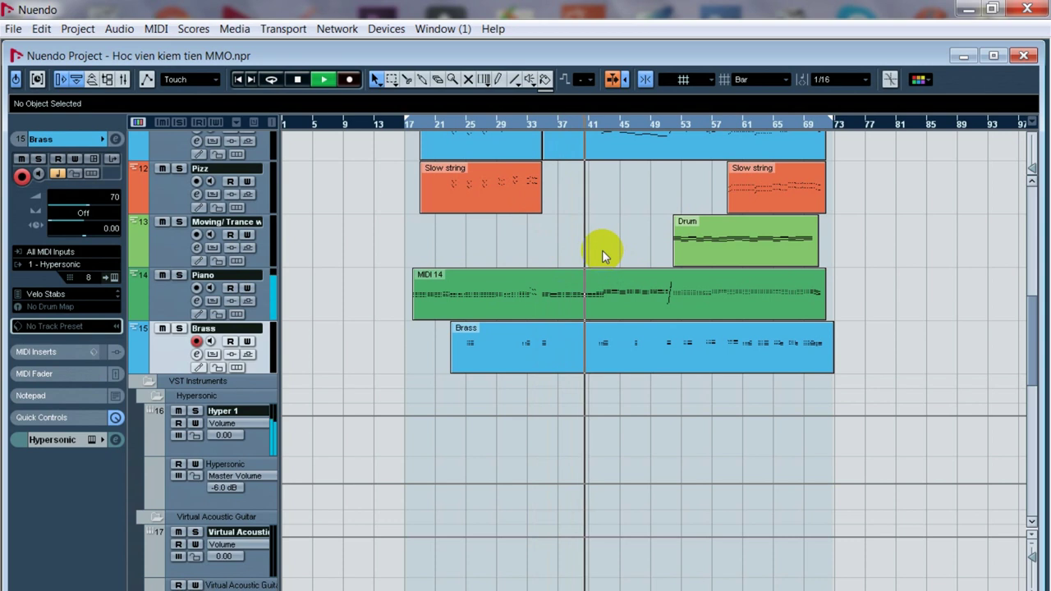
pyautogui.scroll(3, 516, 223)
pyautogui.scroll(2, 599, 235)
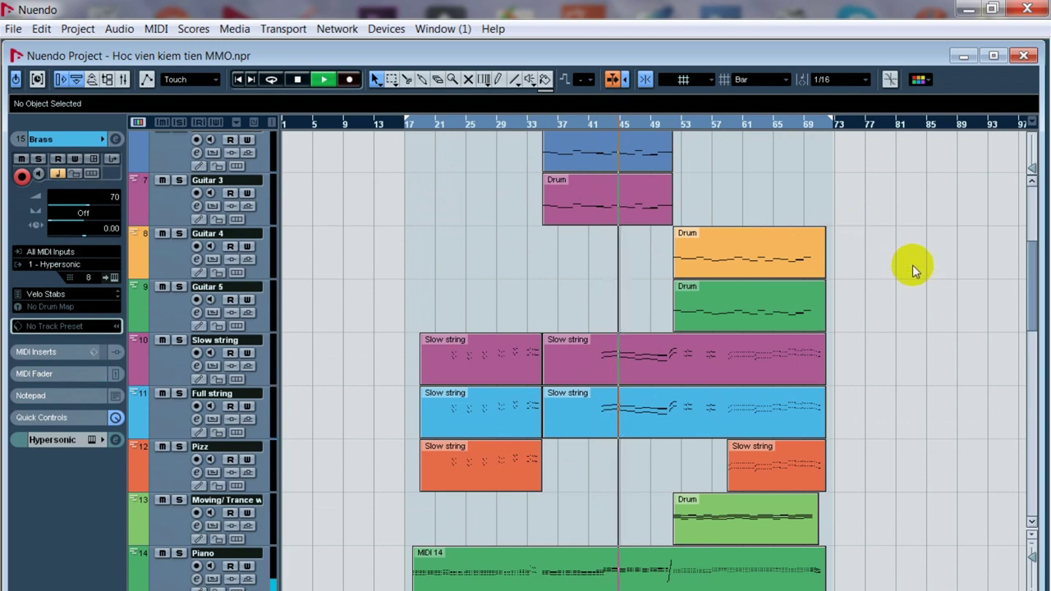
pyautogui.scroll(-3, 910, 255)
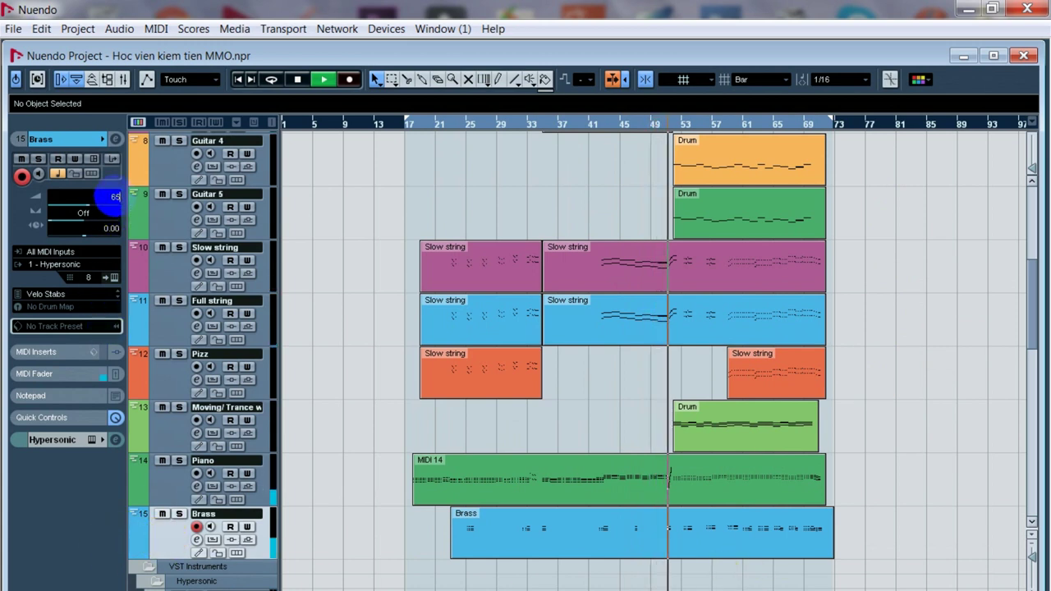
# Step: Lower the Brass track's volume in two stages, to 65 and finally 60
pyautogui.moveTo(115, 195); pyautogui.dragTo(106, 213)
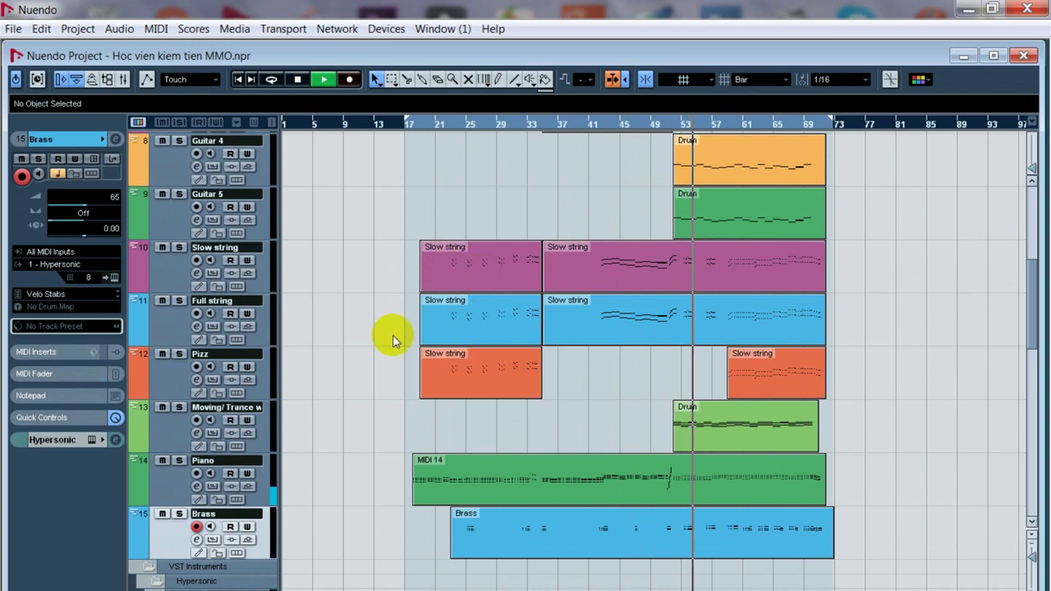
pyautogui.click(112, 197)
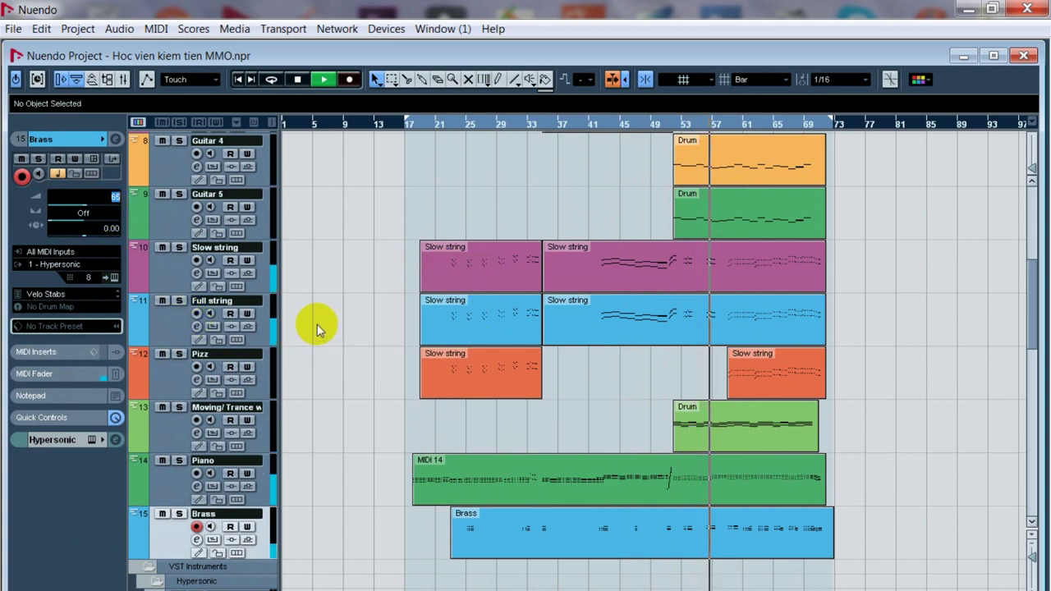
pyautogui.write('60')
pyautogui.press('Return')
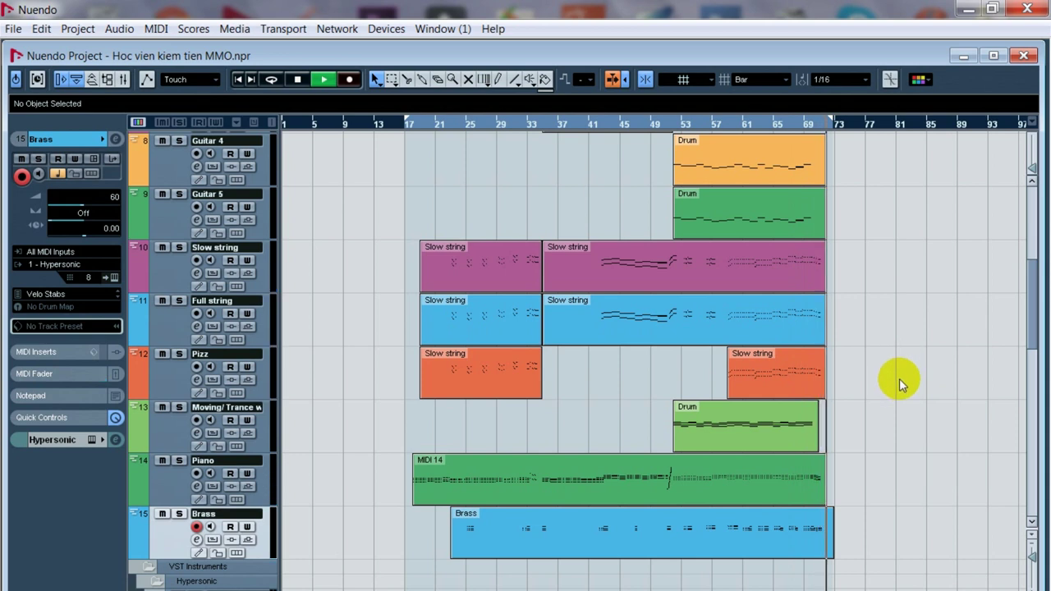
# Step: Stop the playback at the song's end, bring the Melody and Drum tracks into view, and play everything from bar 17
pyautogui.press('space')
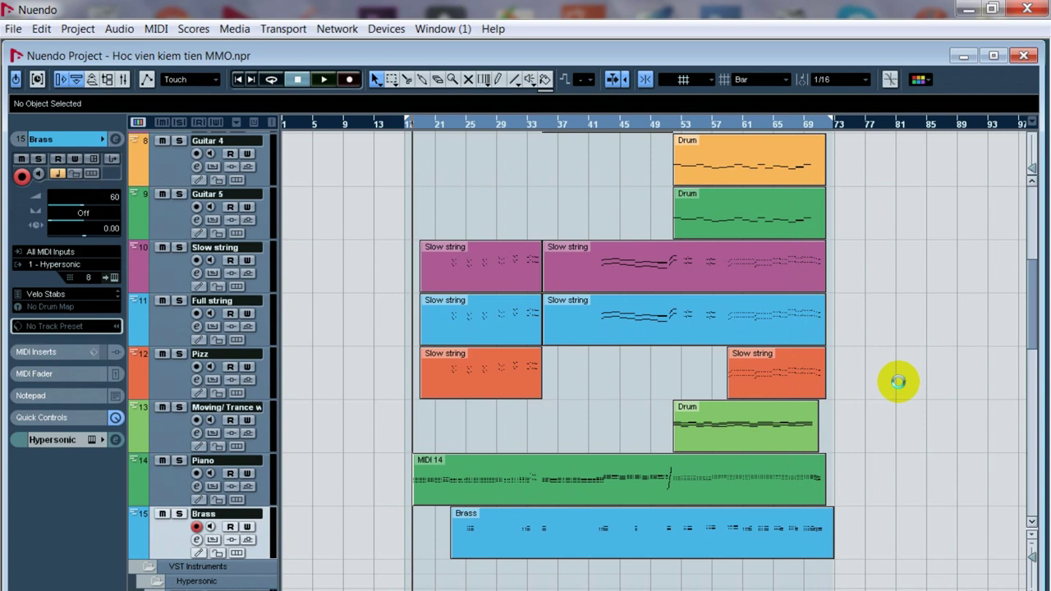
pyautogui.press('space')
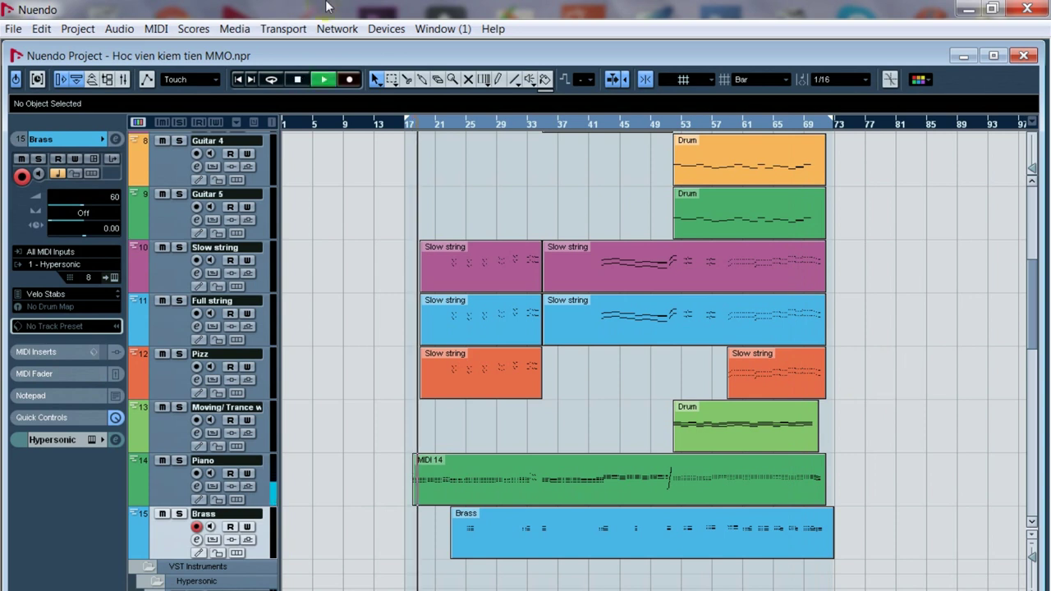
pyautogui.press('space')
pyautogui.moveTo(1032, 286); pyautogui.dragTo(1032, 218)
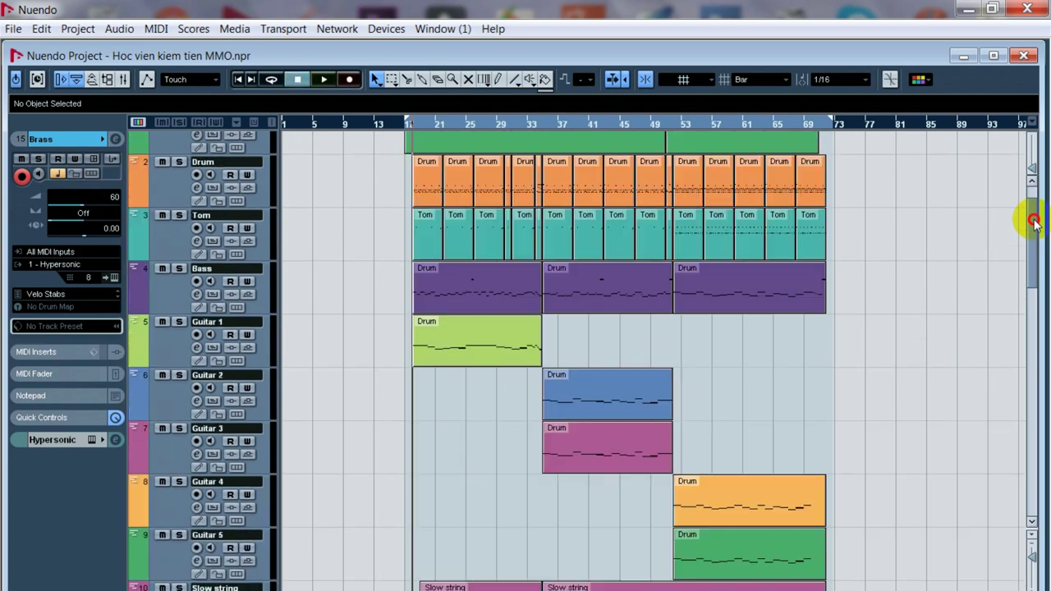
pyautogui.click(436, 118)
pyautogui.press('space')
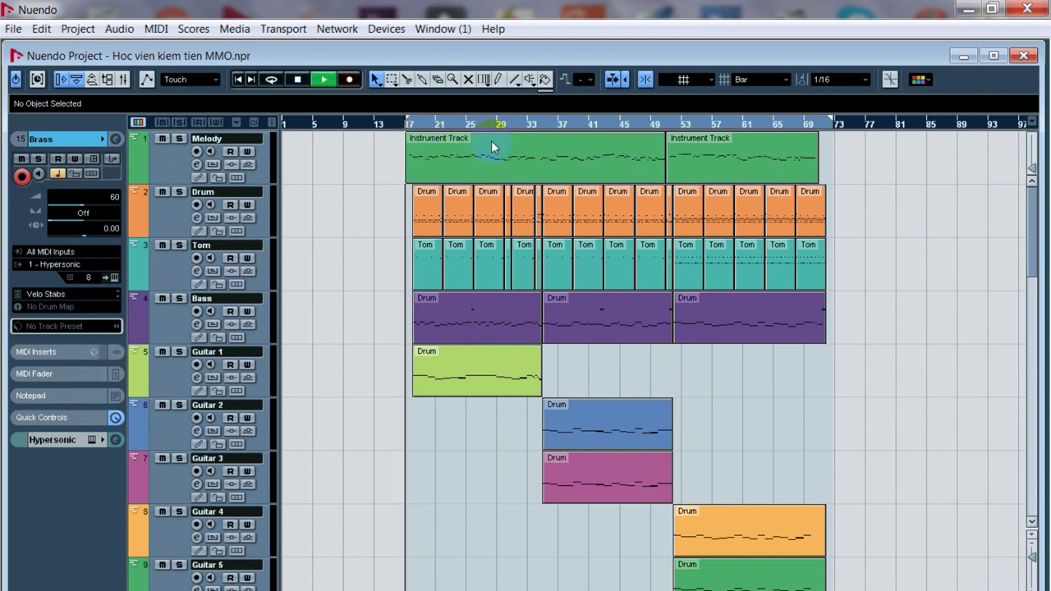